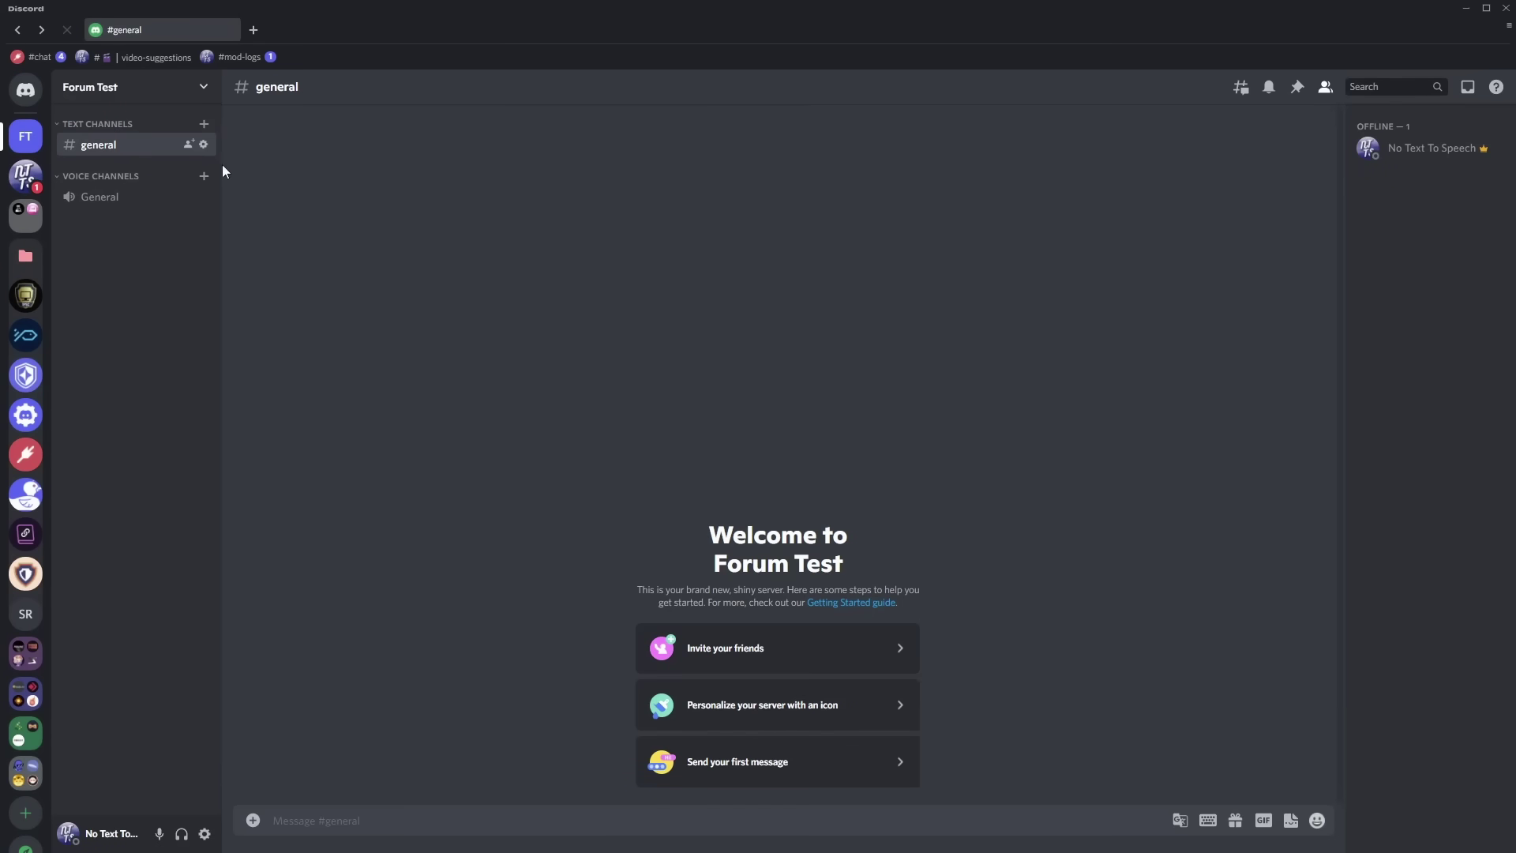
# Step: Enable Community on the Forum Test server, accepting the safety checks and default setup, and leave the server settings
pyautogui.click(159, 99)
pyautogui.click(126, 182)
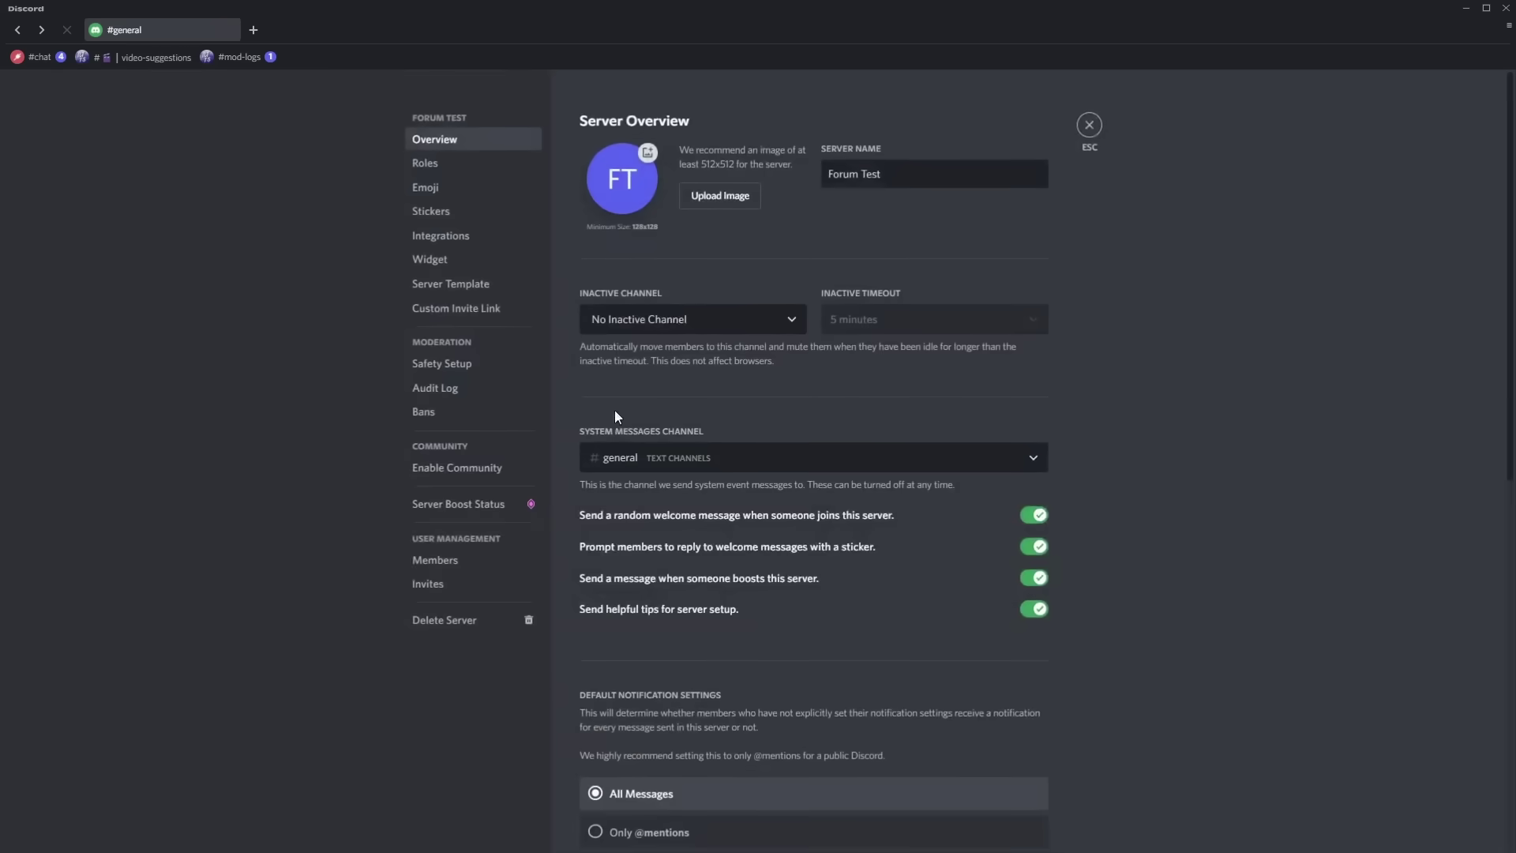
pyautogui.click(443, 474)
pyautogui.click(714, 372)
pyautogui.click(717, 447)
pyautogui.click(725, 565)
pyautogui.click(952, 622)
pyautogui.click(945, 624)
pyautogui.click(723, 548)
pyautogui.click(948, 624)
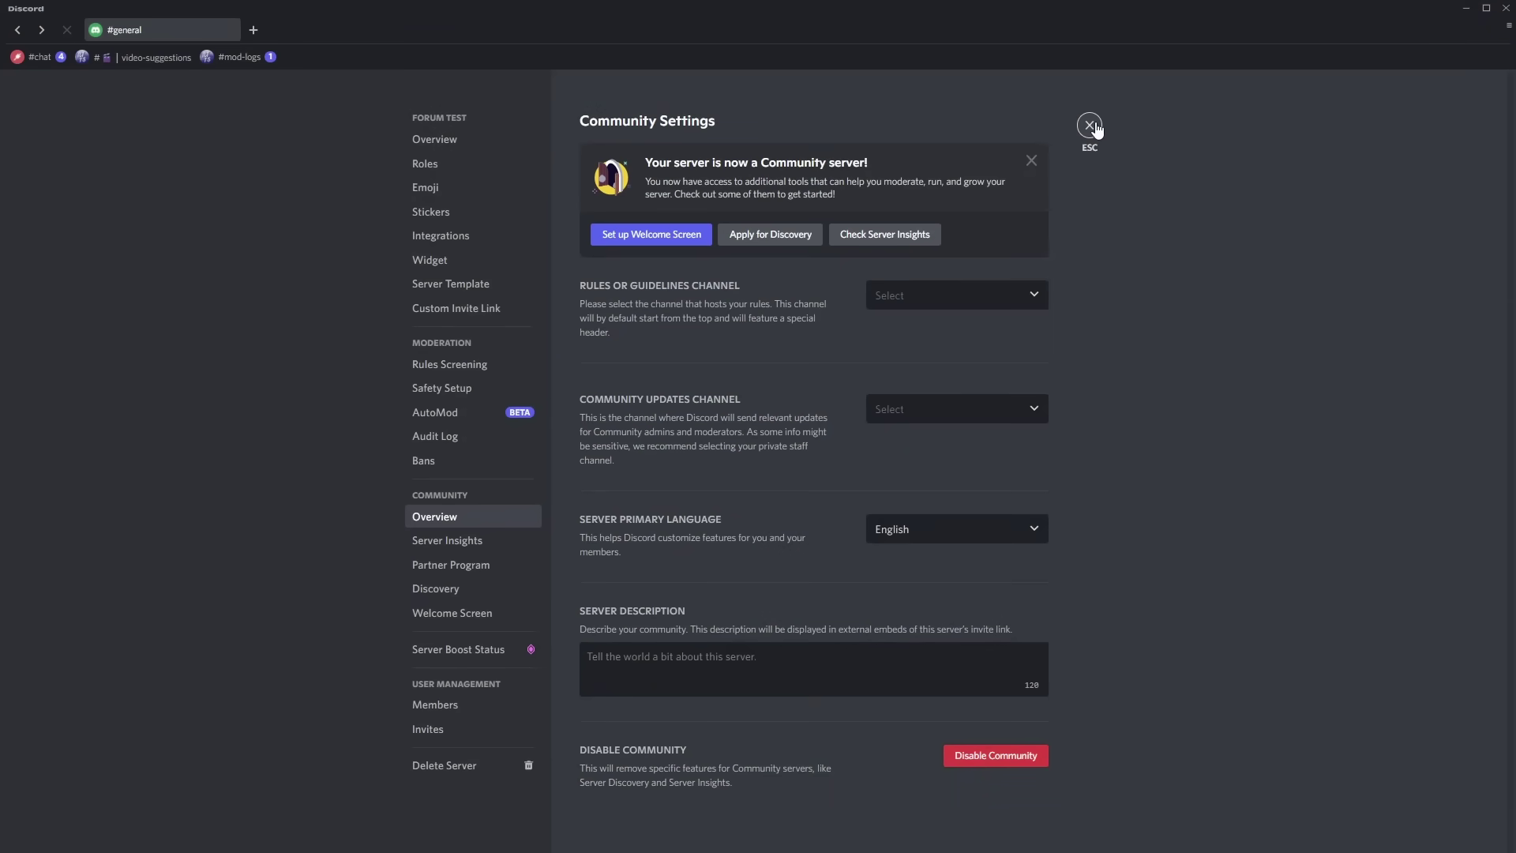
pyautogui.click(1090, 126)
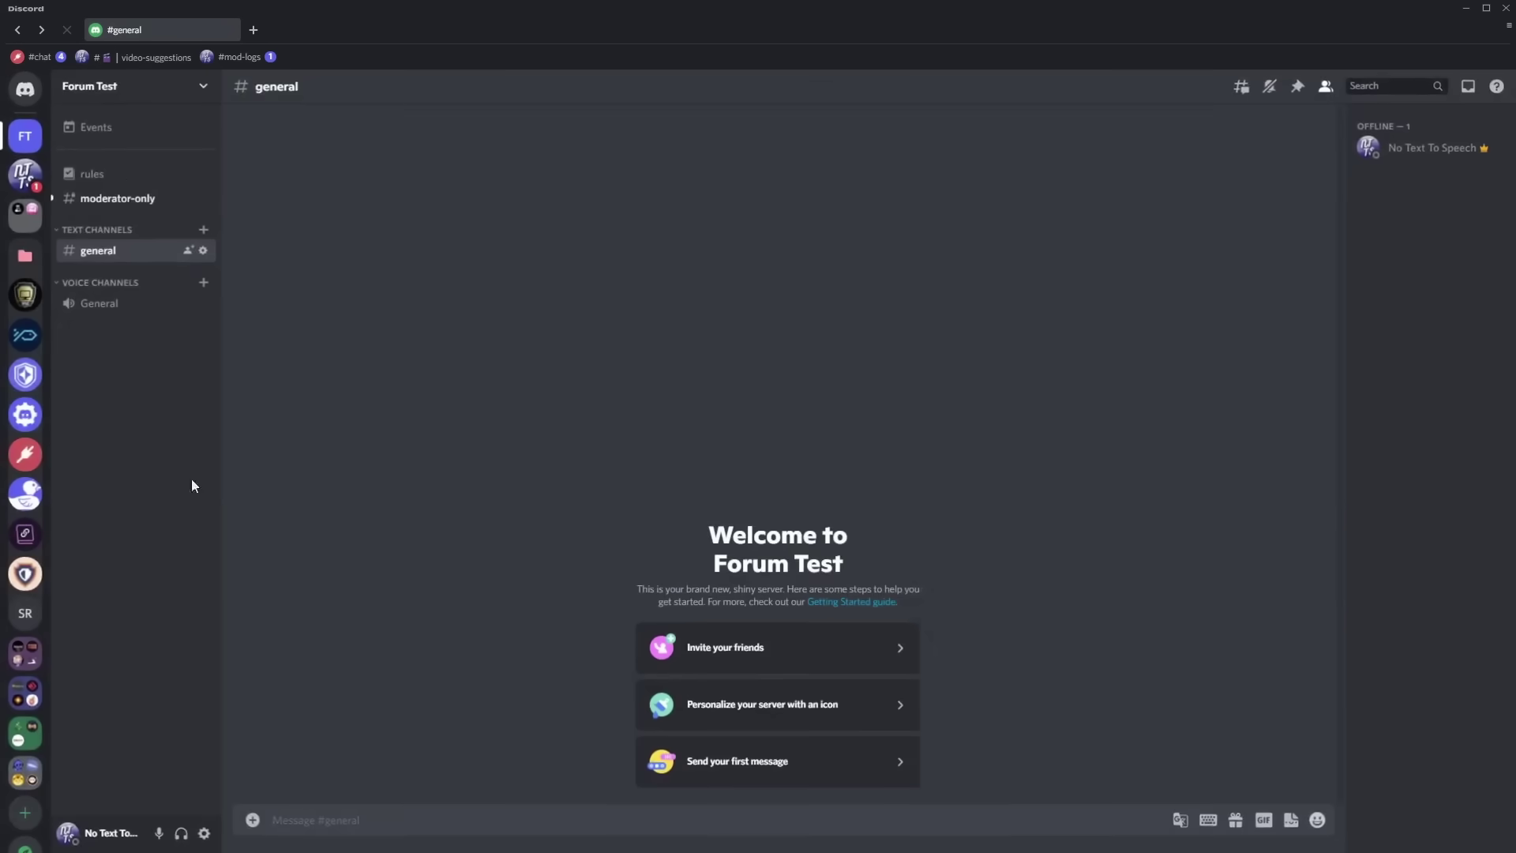
# Step: Create a forum channel named "asdasd" in the Text Channels category
pyautogui.click(205, 232)
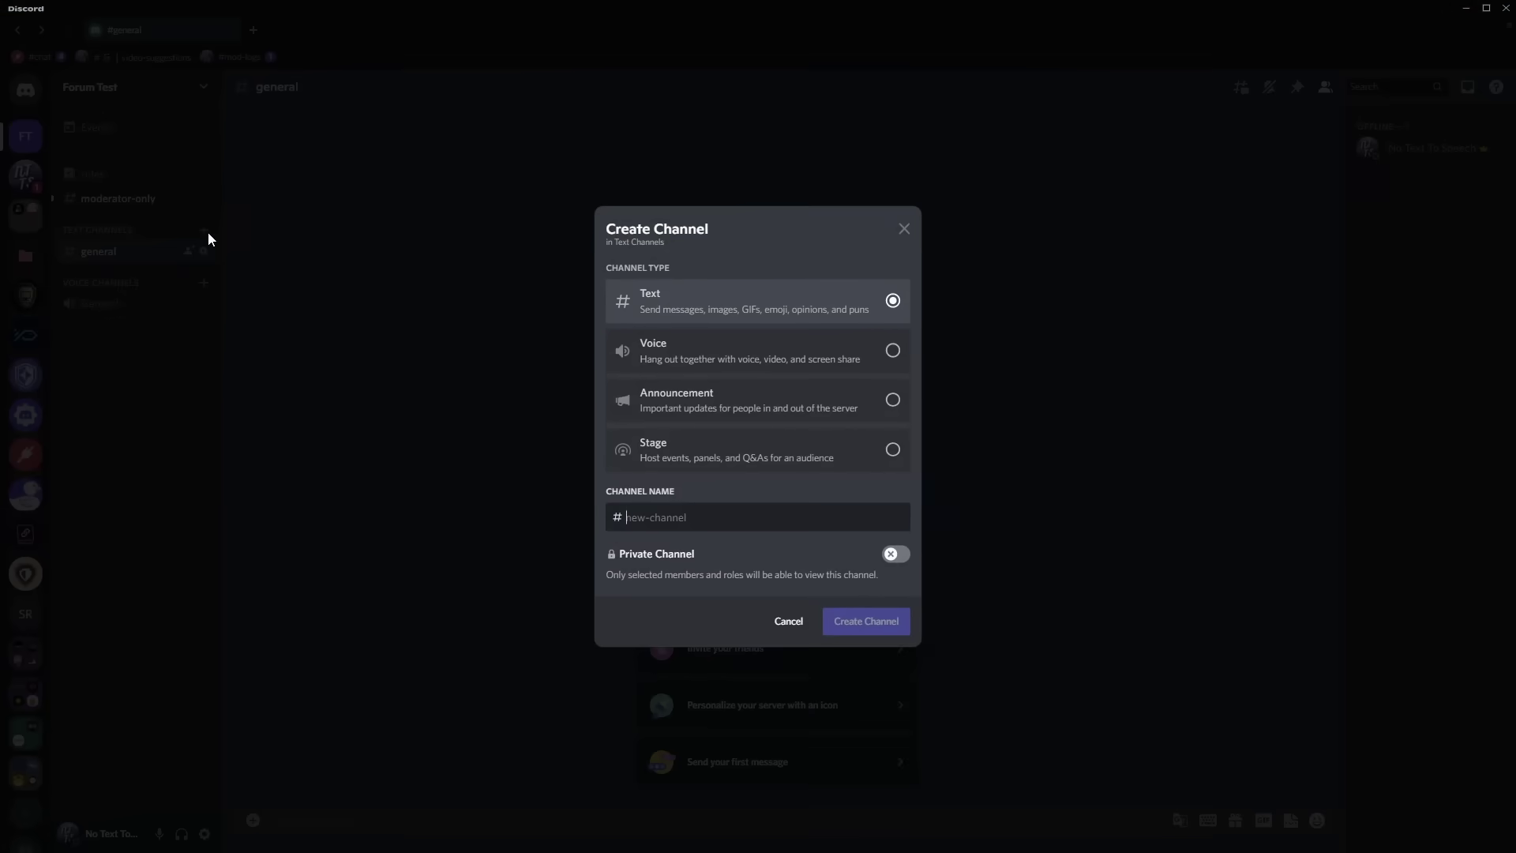
pyautogui.click(789, 620)
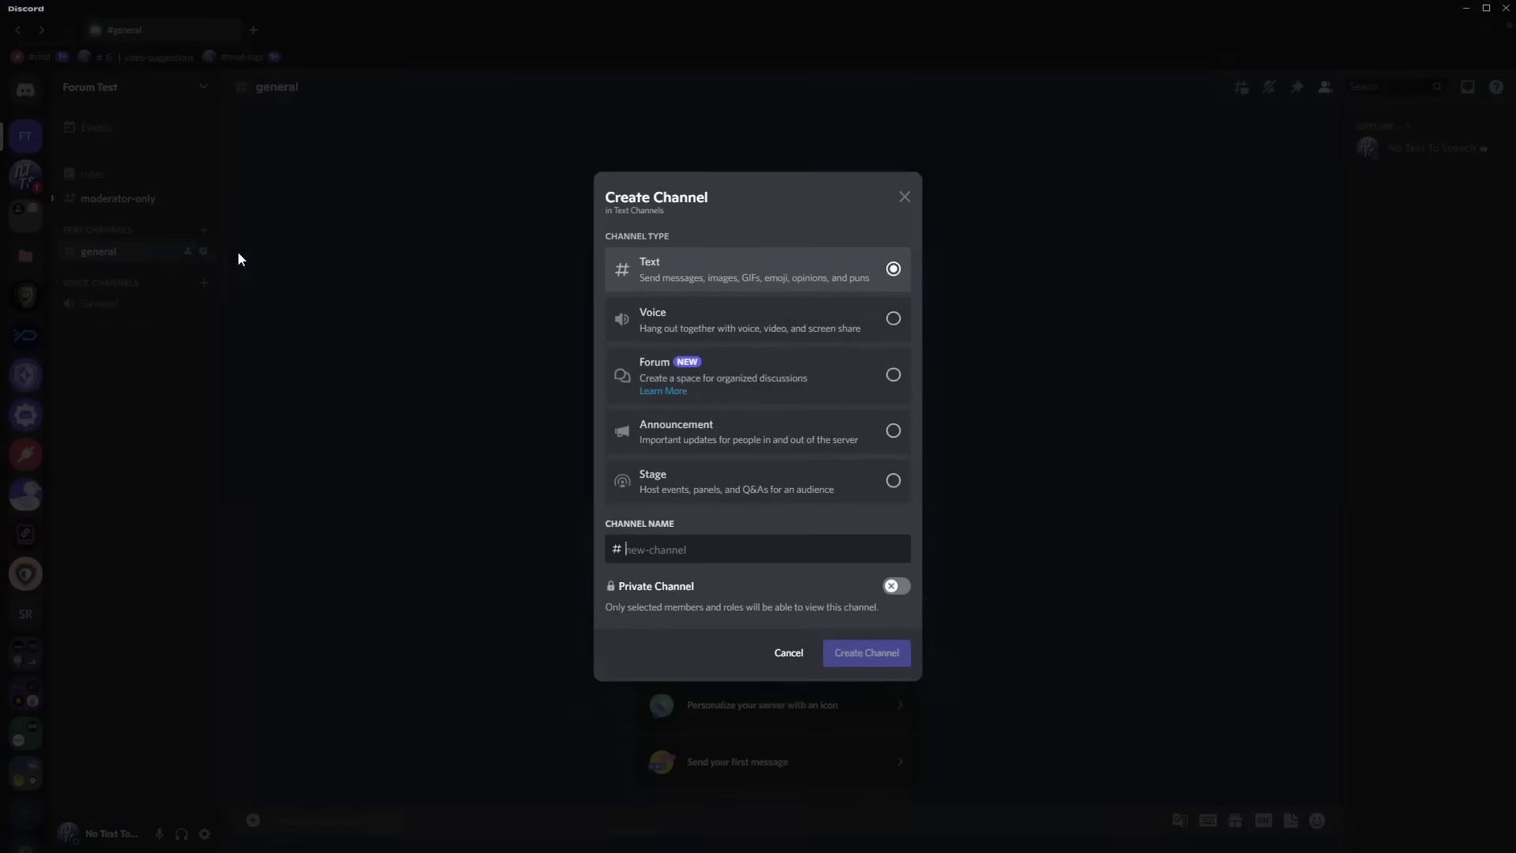
pyautogui.click(770, 389)
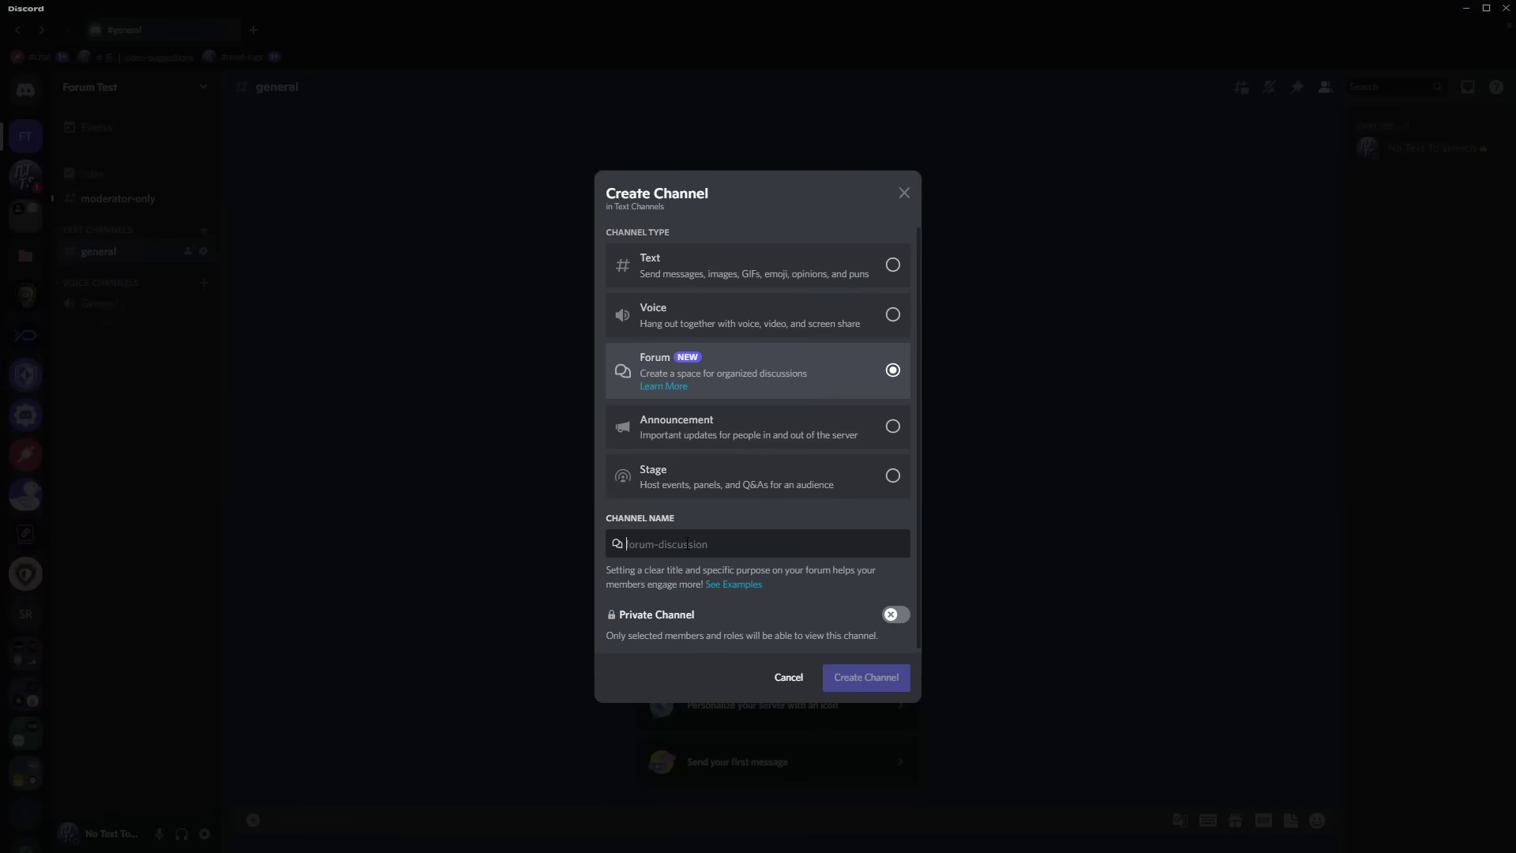
pyautogui.write('asdasd')
pyautogui.click(888, 678)
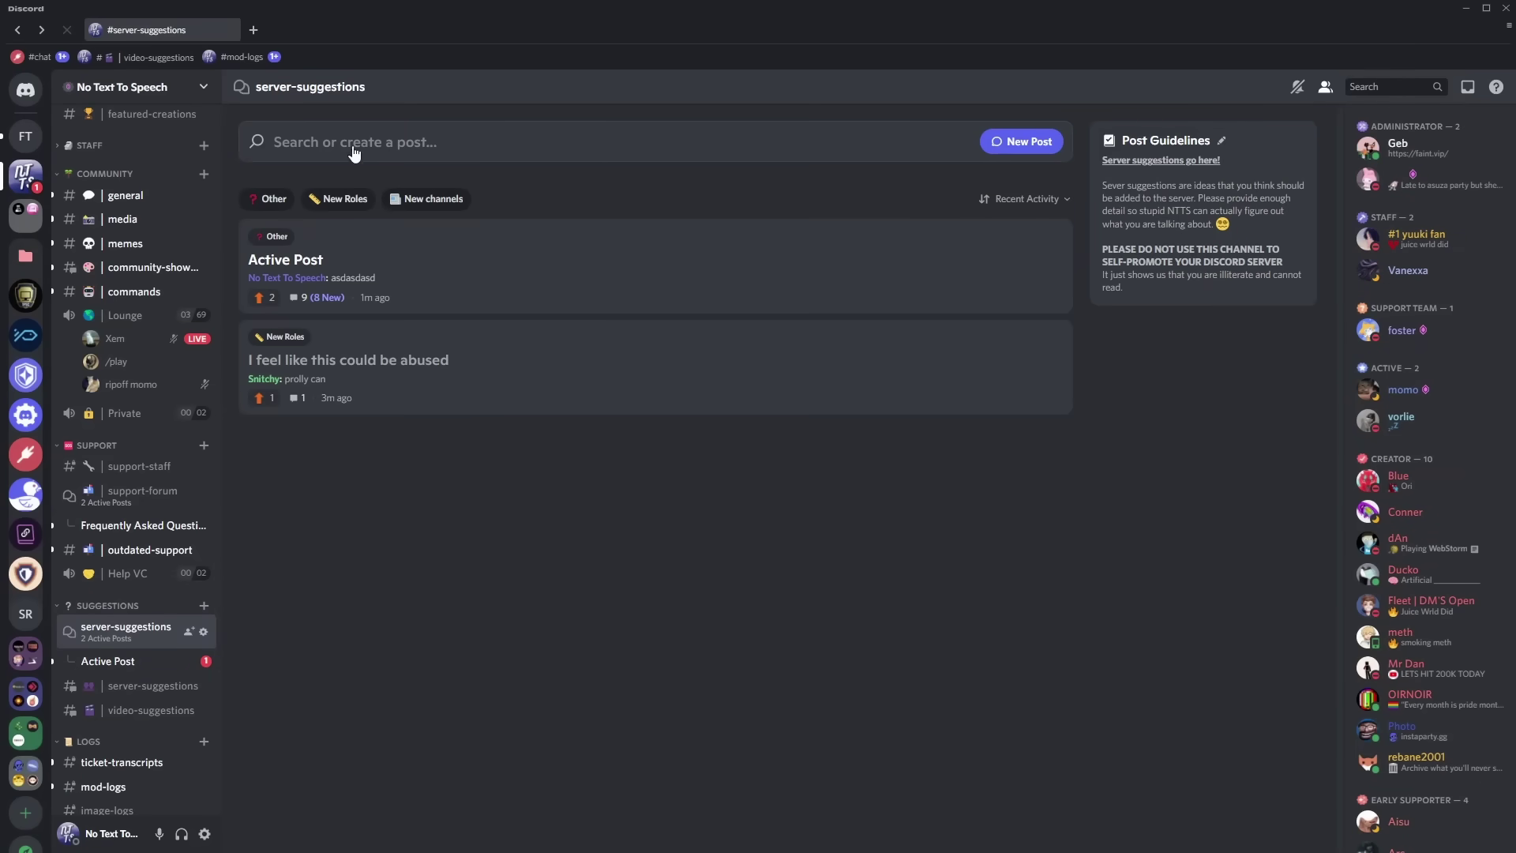
# Step: Search the server-suggestions forum for "Active post" and open the matching post
pyautogui.click(323, 150)
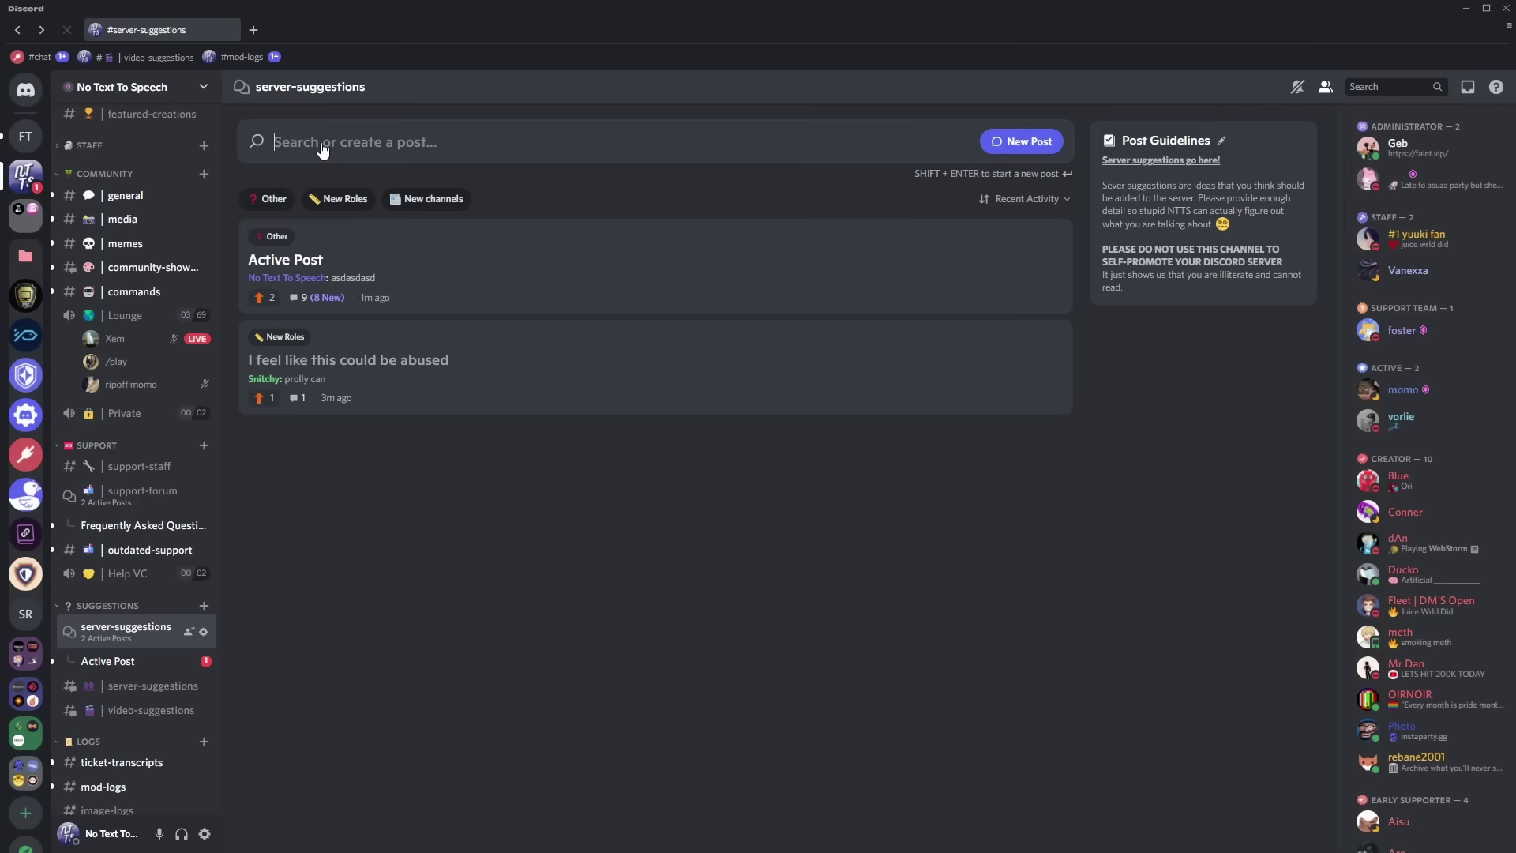
pyautogui.write('Active post')
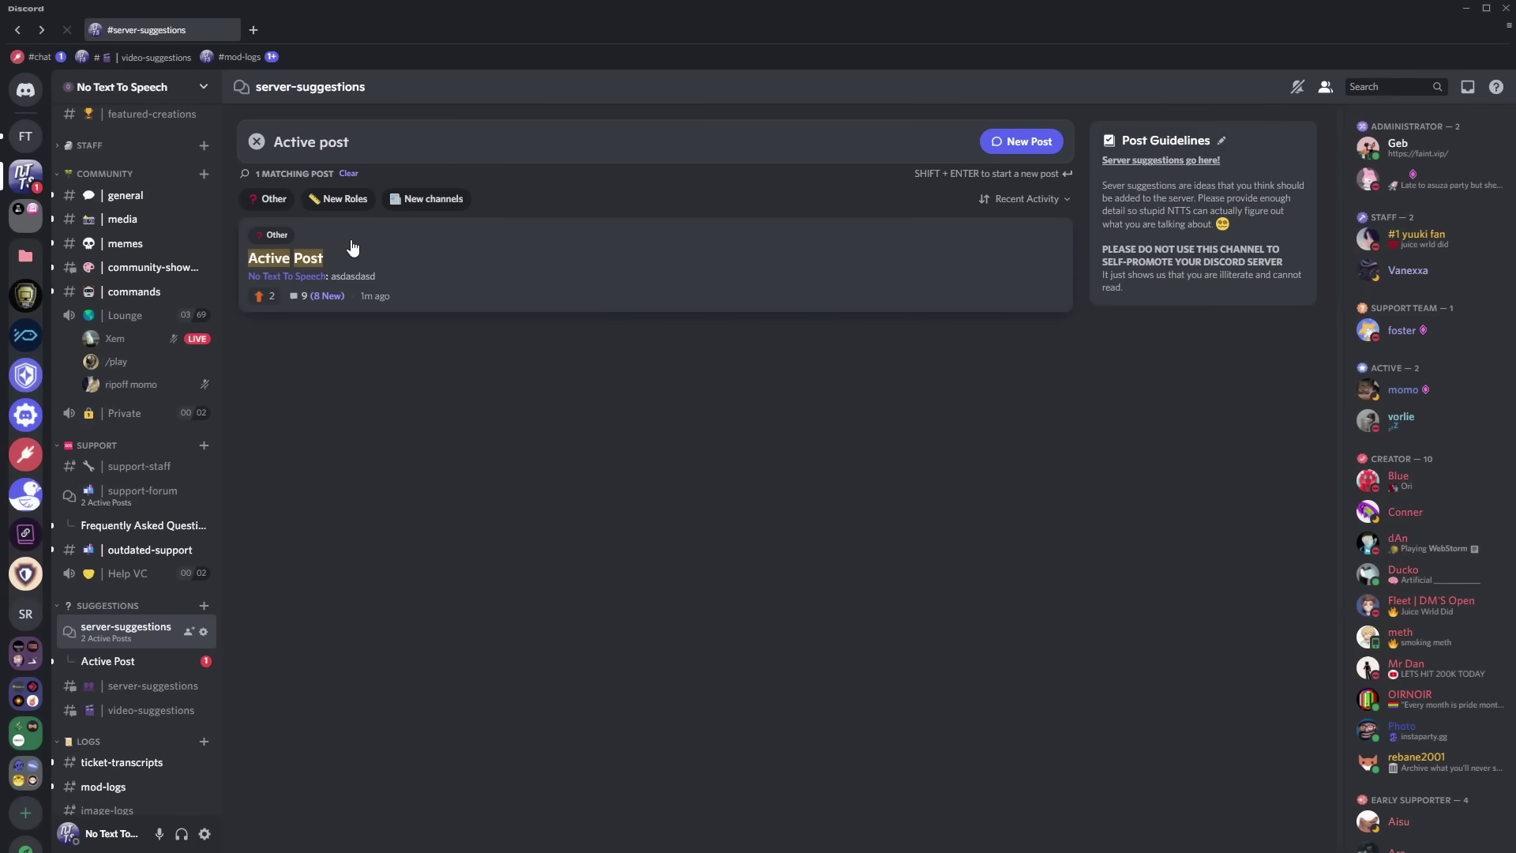
pyautogui.click(429, 281)
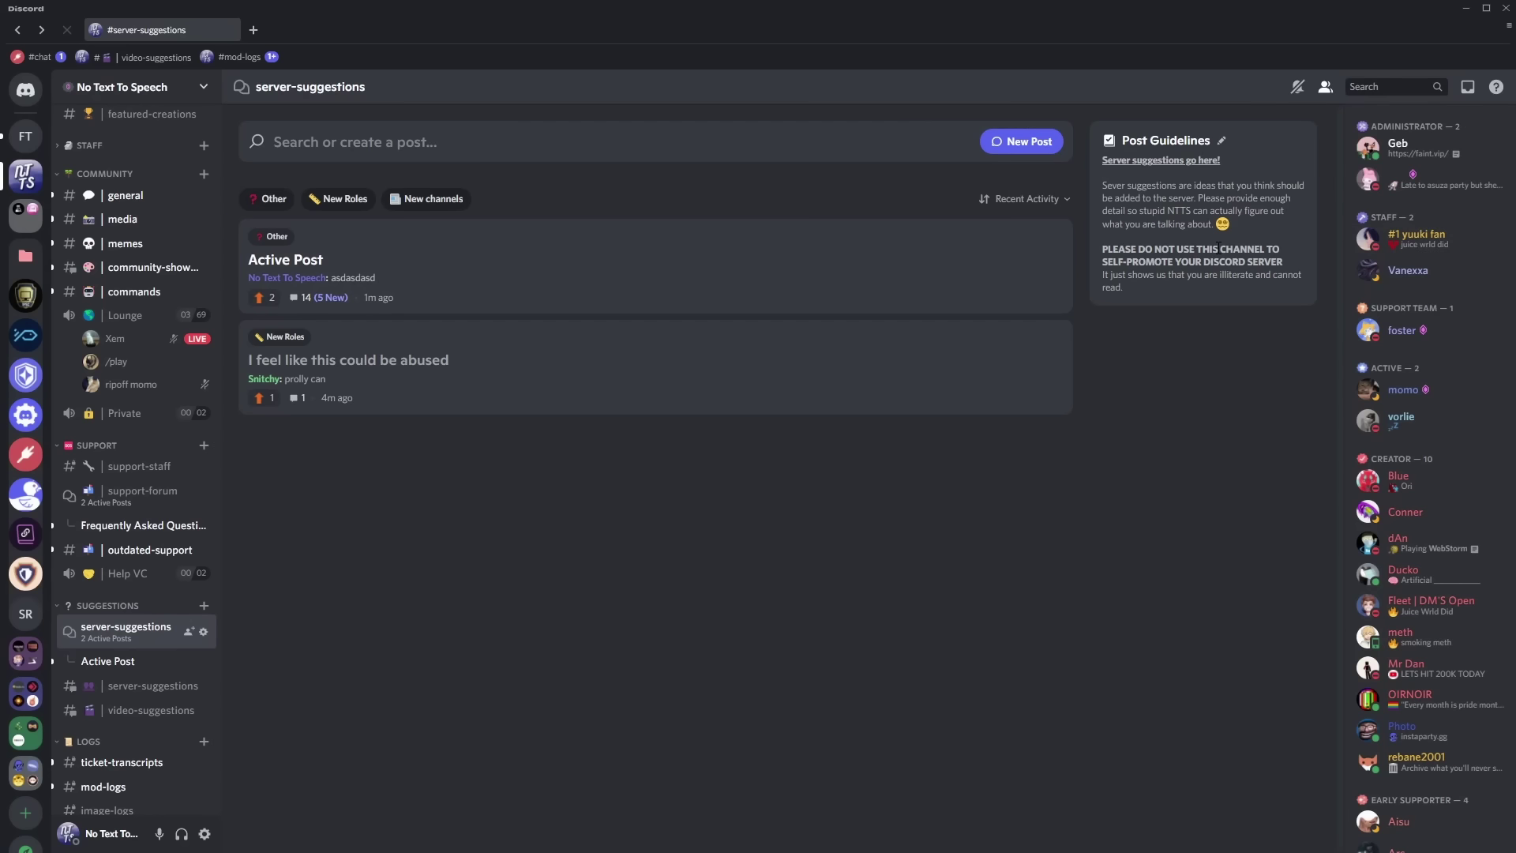
# Step: Read the full post guidelines of the support-forum channel and dismiss them
pyautogui.click(120, 494)
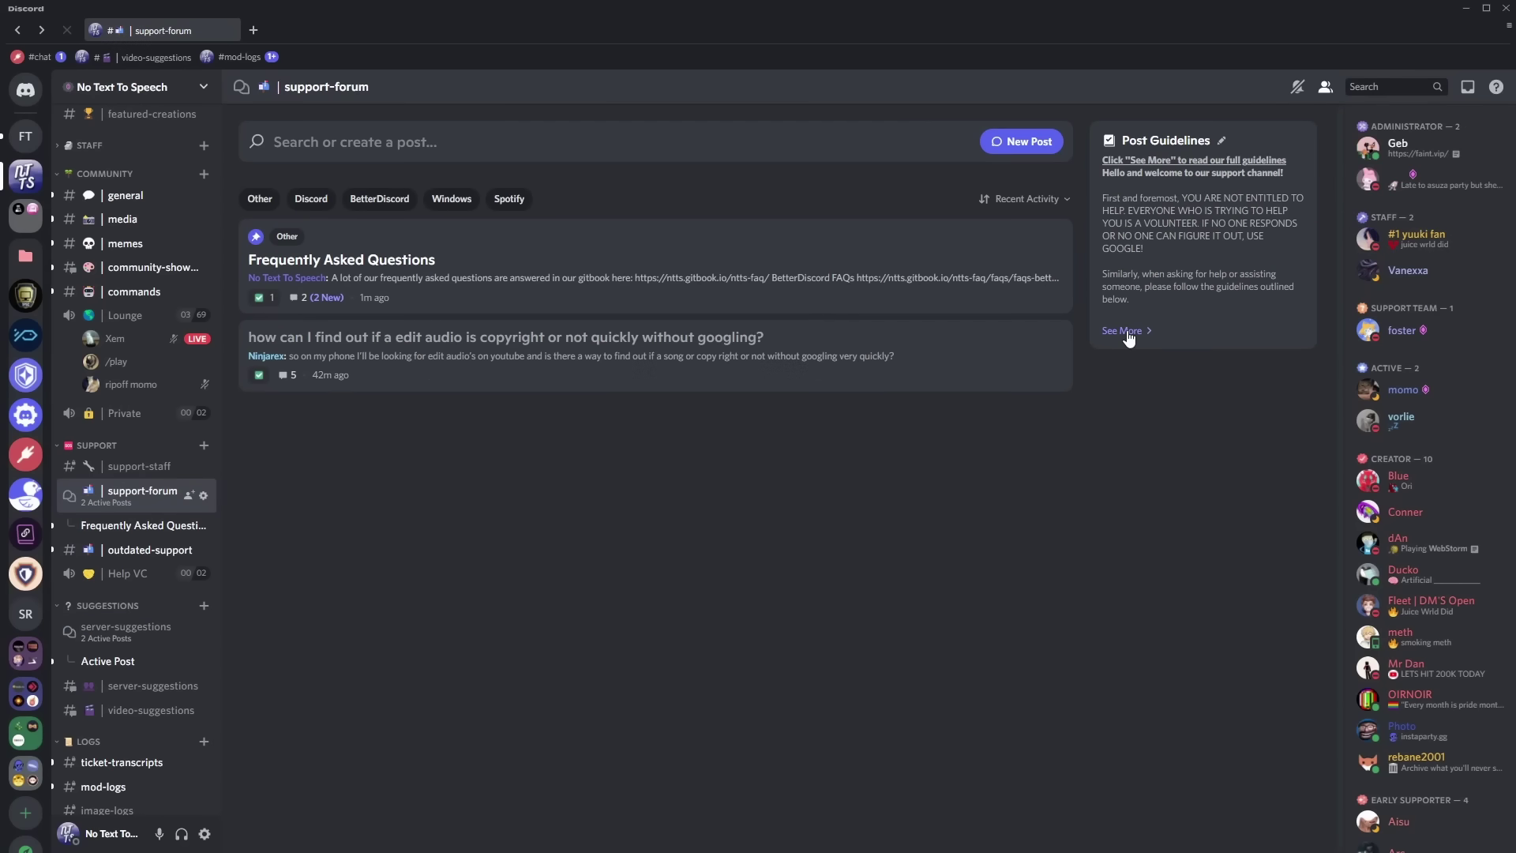
pyautogui.click(1125, 332)
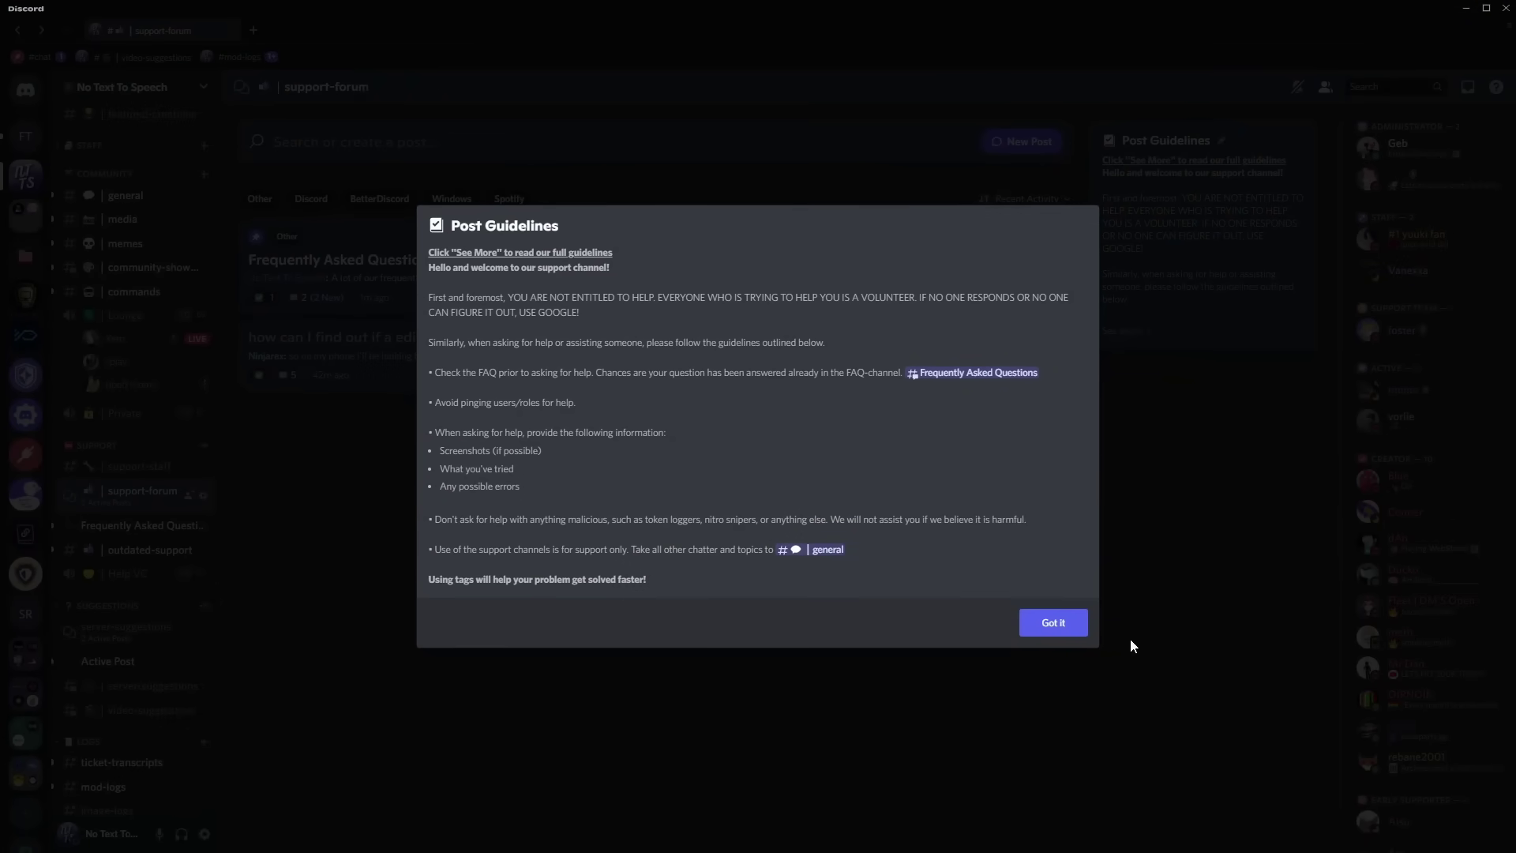
pyautogui.click(1054, 623)
# Step: Draft a server-suggestions post titled "My awesome server suggestion" with the message "Blow up and act like you don't know nobody"
pyautogui.click(126, 630)
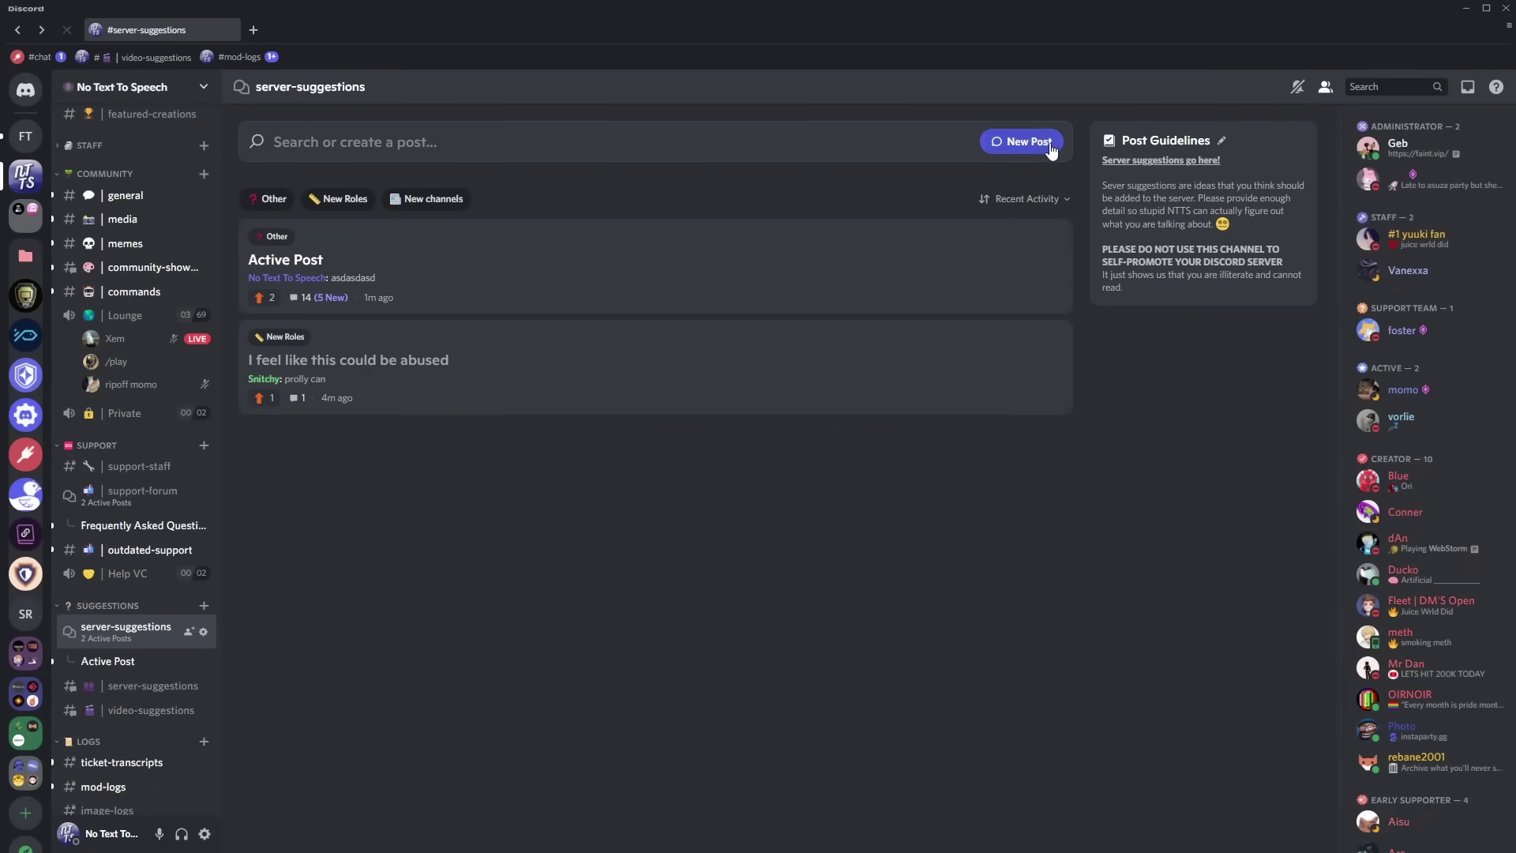
pyautogui.click(1047, 142)
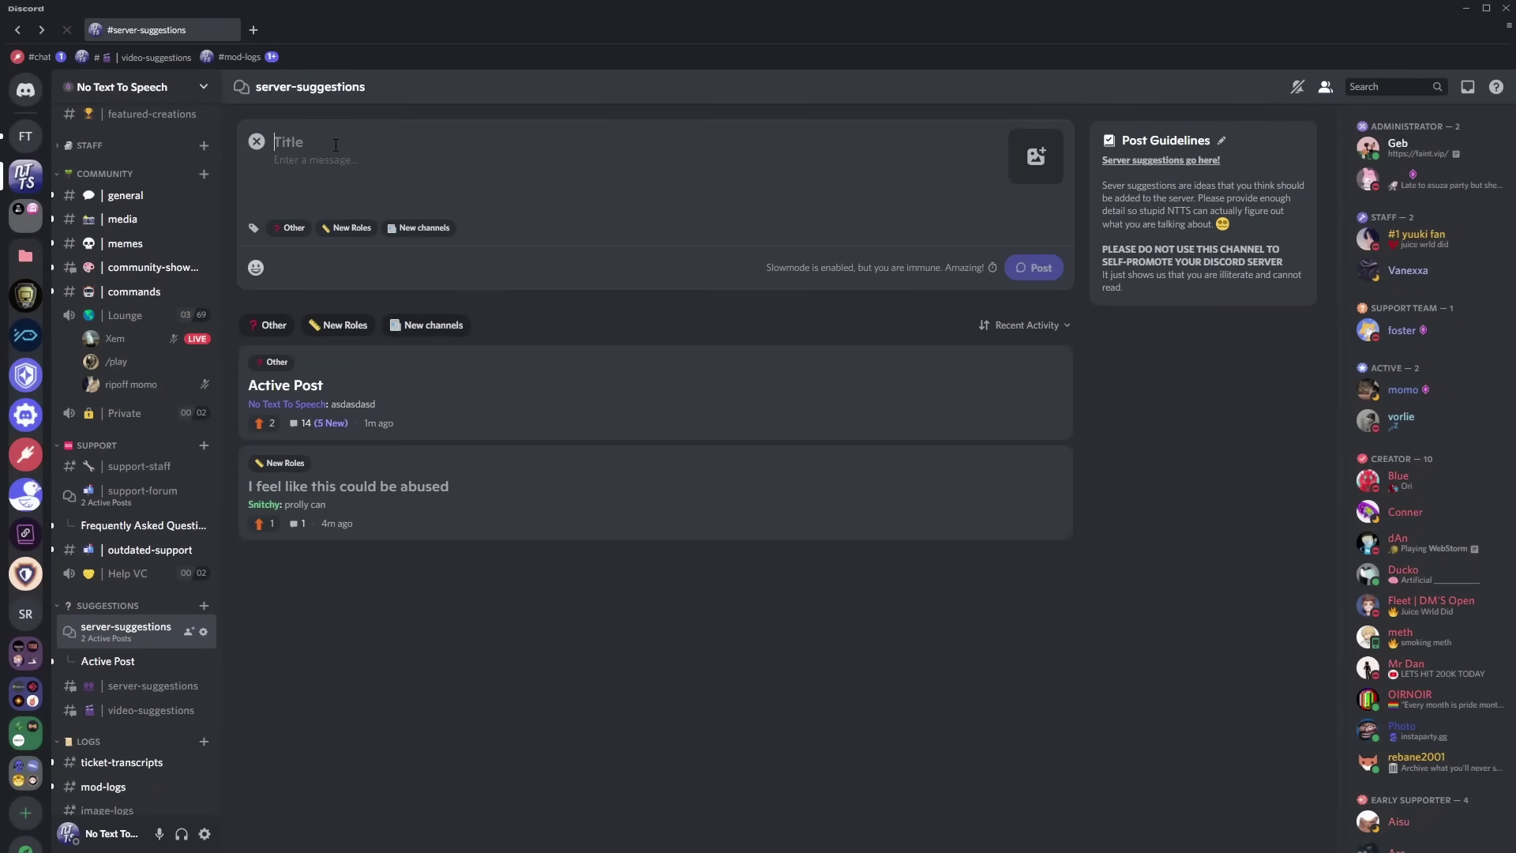
pyautogui.write('My awesome server suggestion')
pyautogui.write("Blow up and act like you don't know nobody")
pyautogui.press('Return')
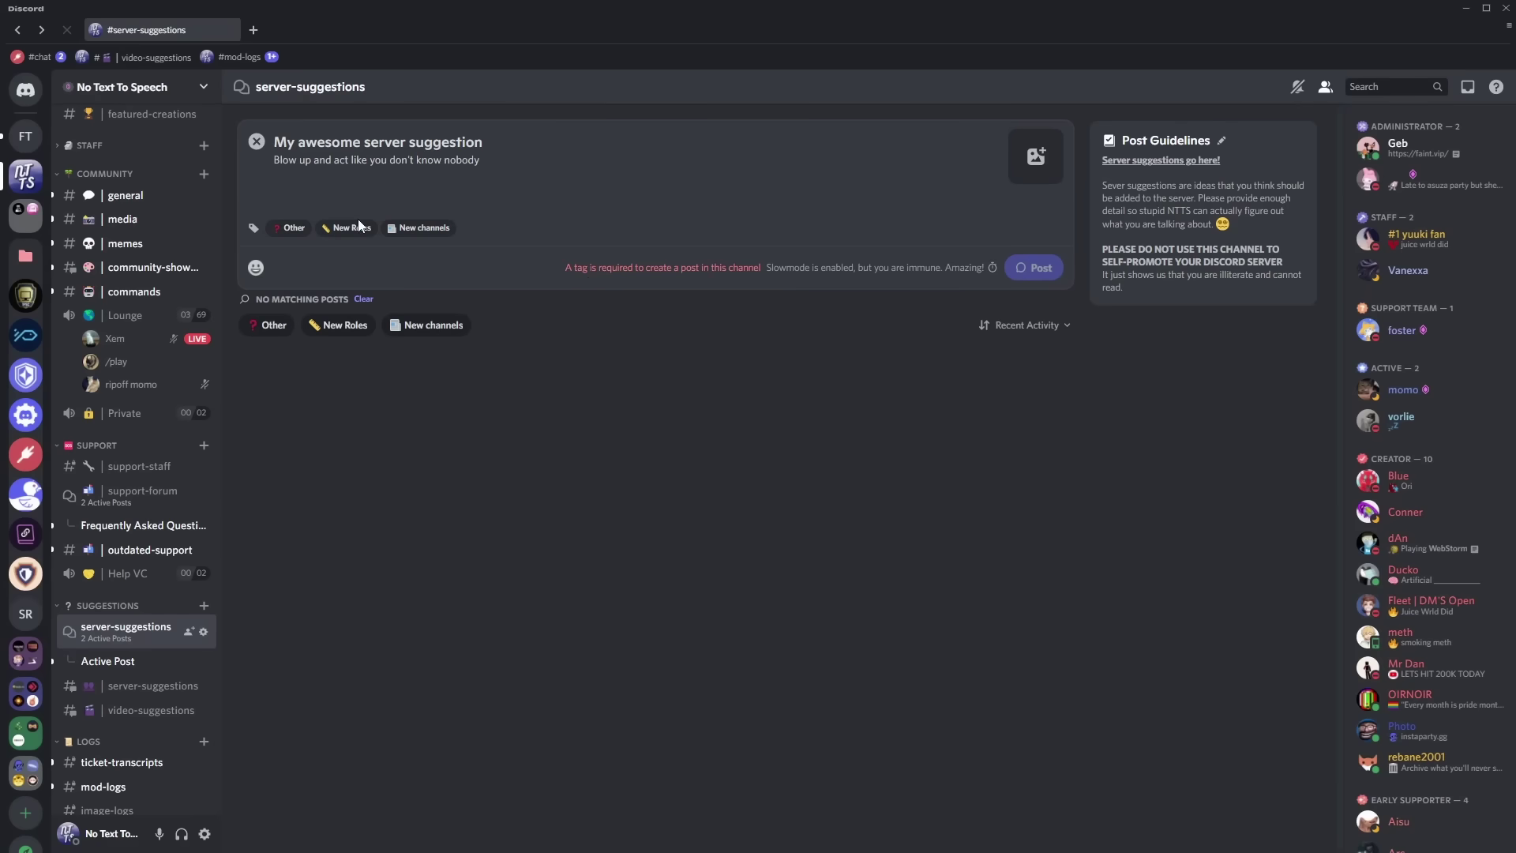
# Step: Tag the draft post as Other, attach the copied Discord logo image and publish the post
pyautogui.click(294, 227)
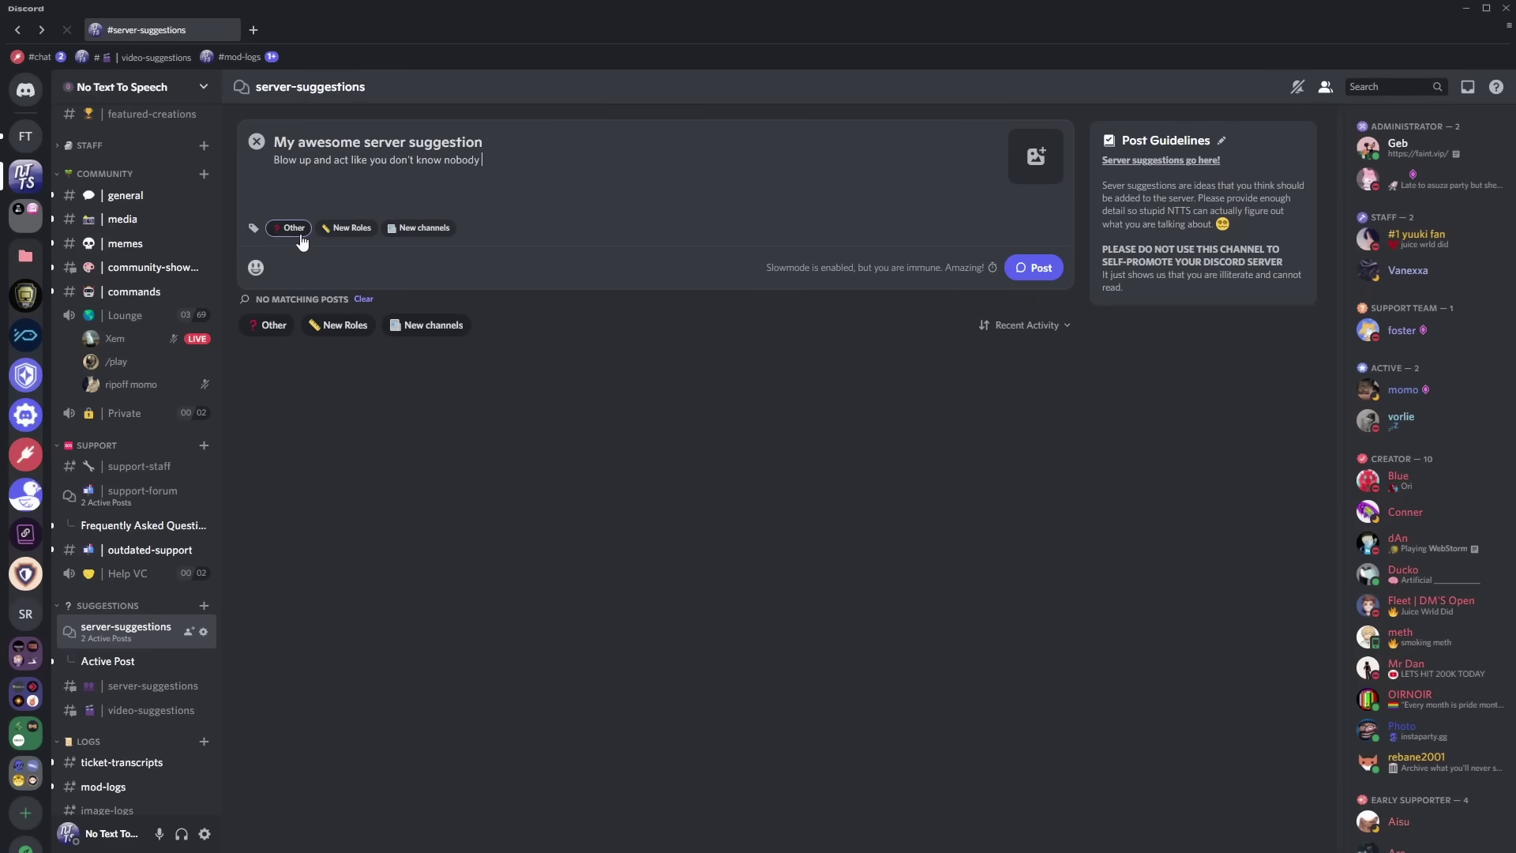
pyautogui.click(255, 267)
pyautogui.click(607, 178)
pyautogui.hotkey('ctrl', 'v')
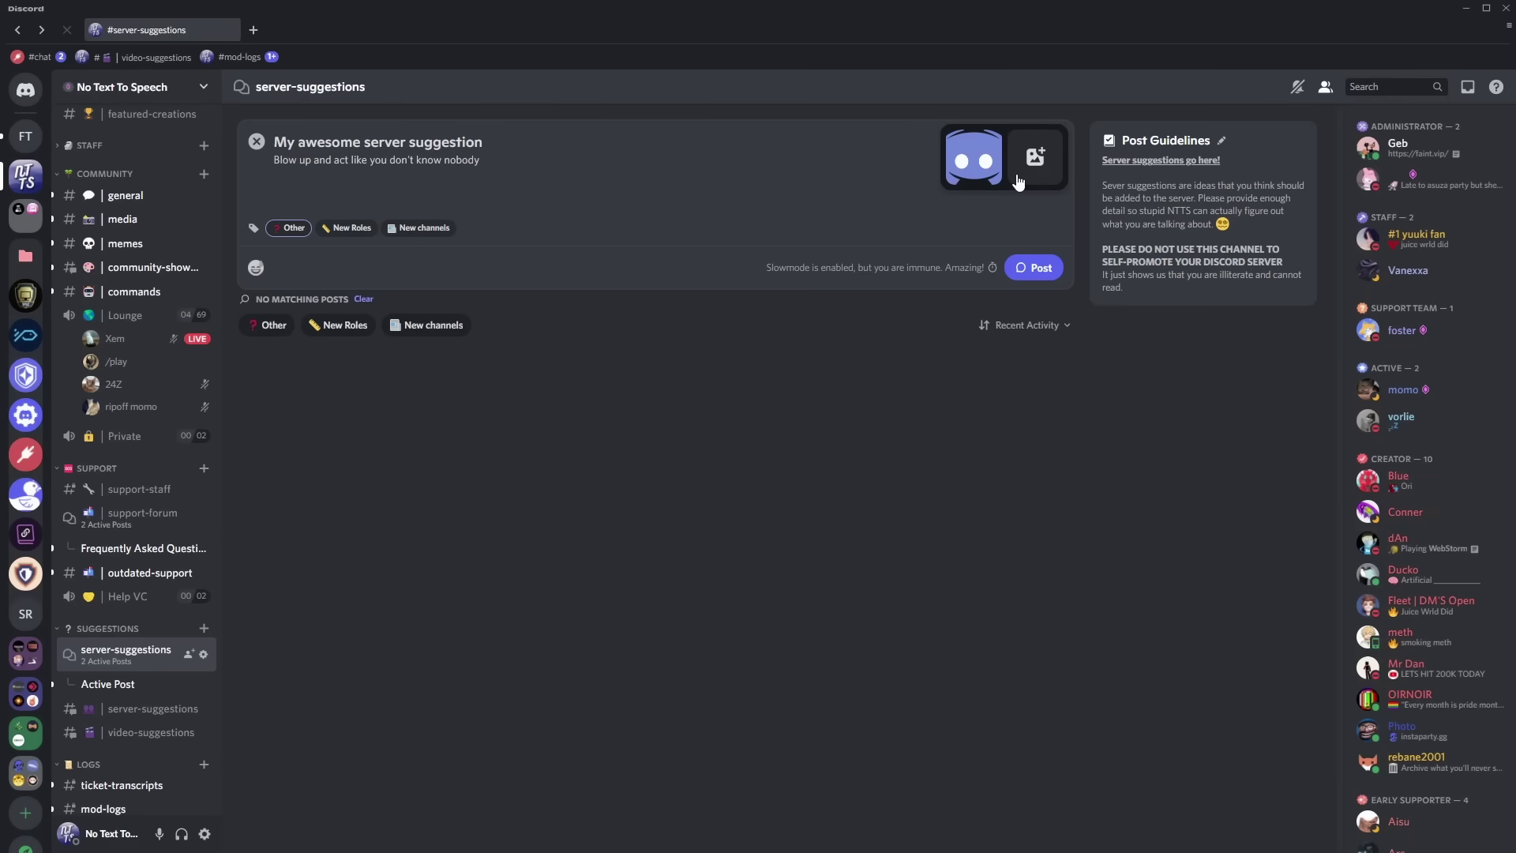
pyautogui.click(1026, 270)
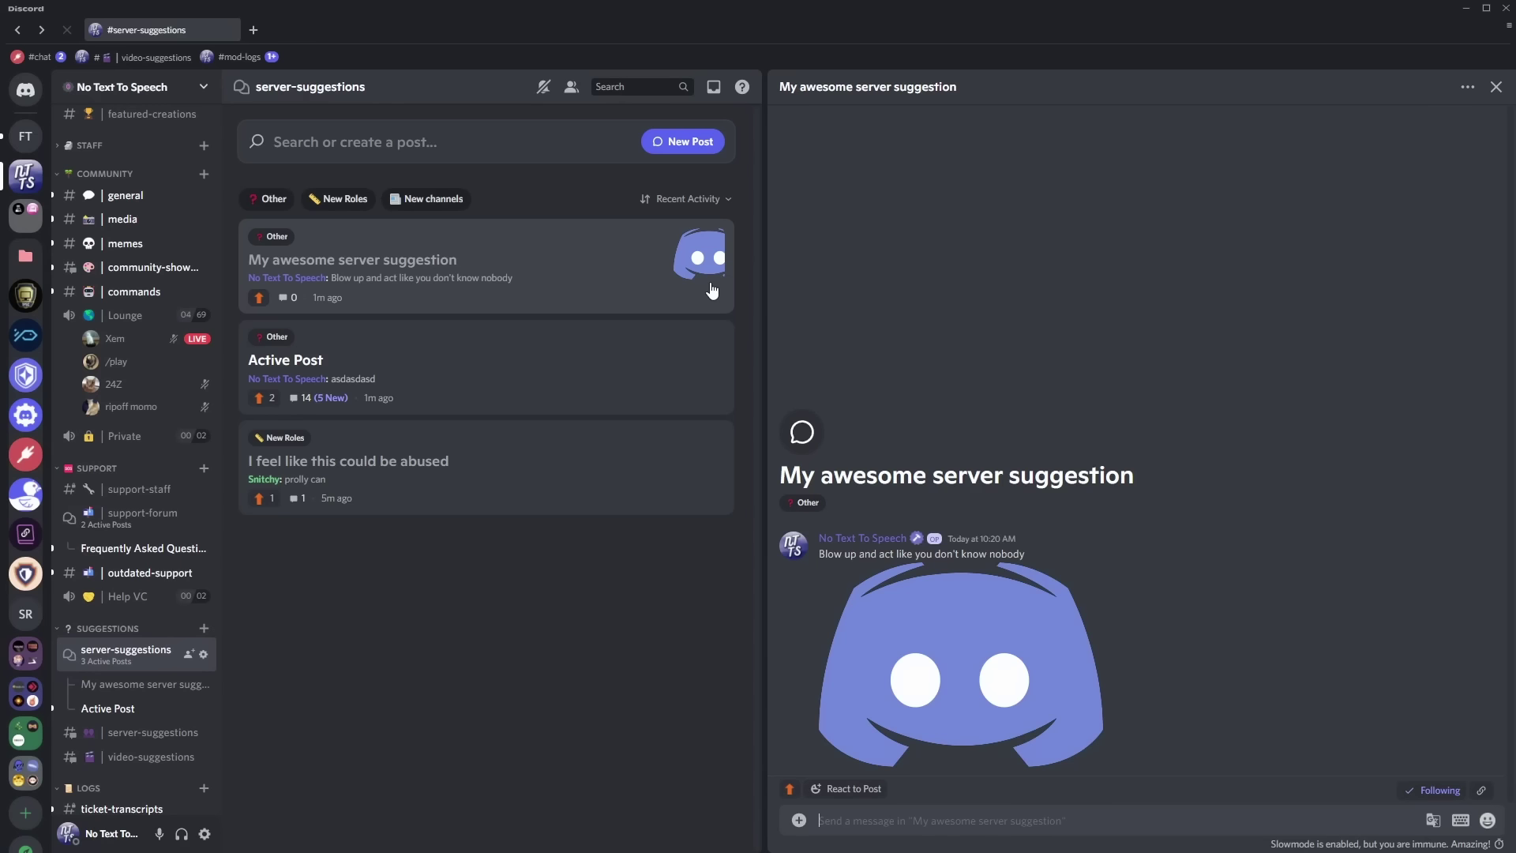
# Step: Add the default up-arrow reaction to the "My awesome server suggestion" post and unfollow the post
pyautogui.click(790, 788)
pyautogui.click(831, 790)
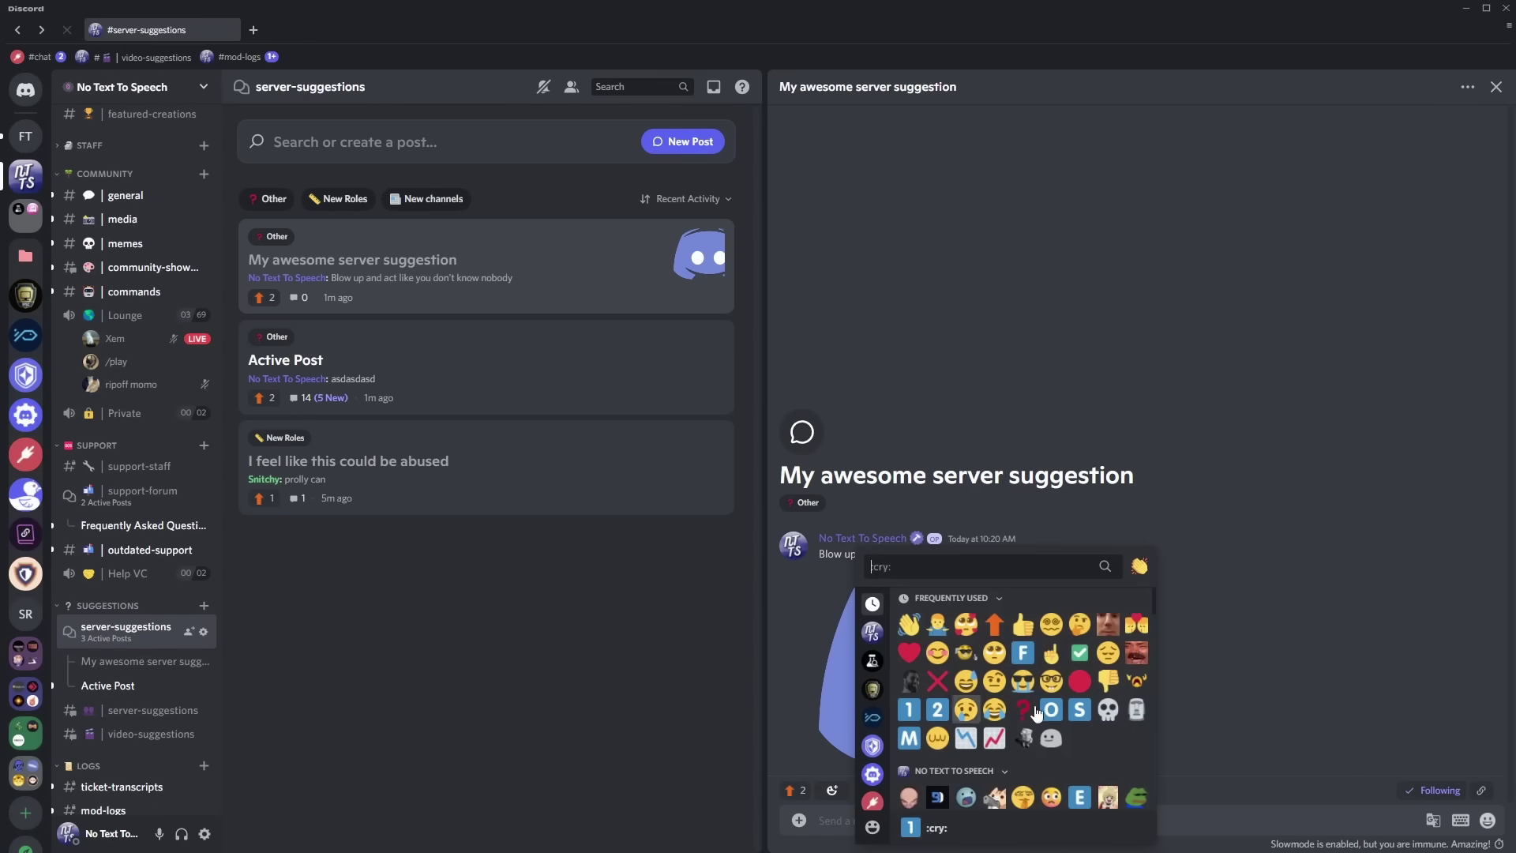
pyautogui.click(1294, 662)
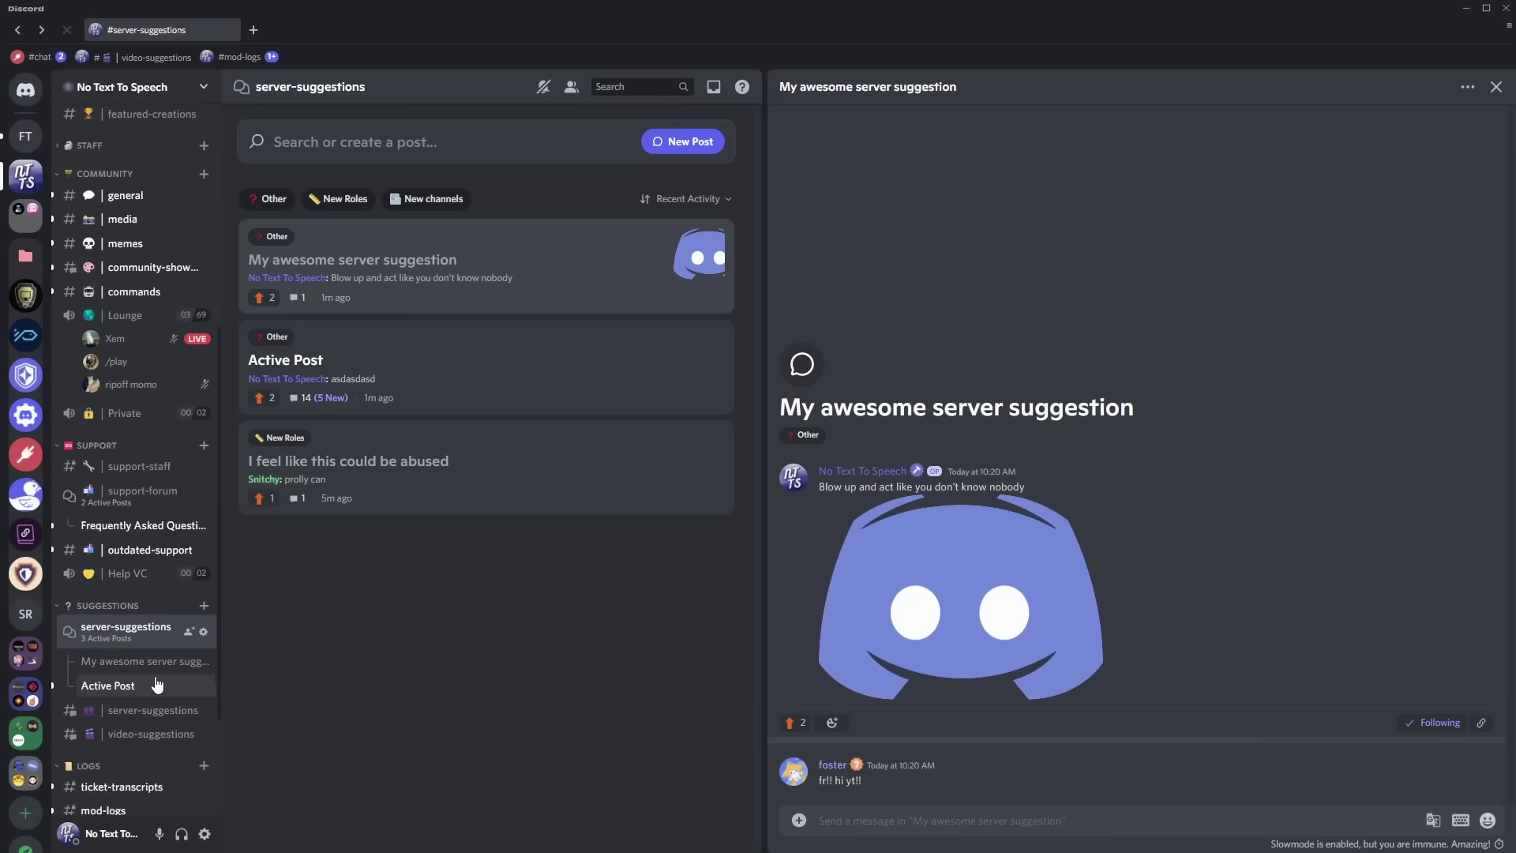
pyautogui.click(1435, 723)
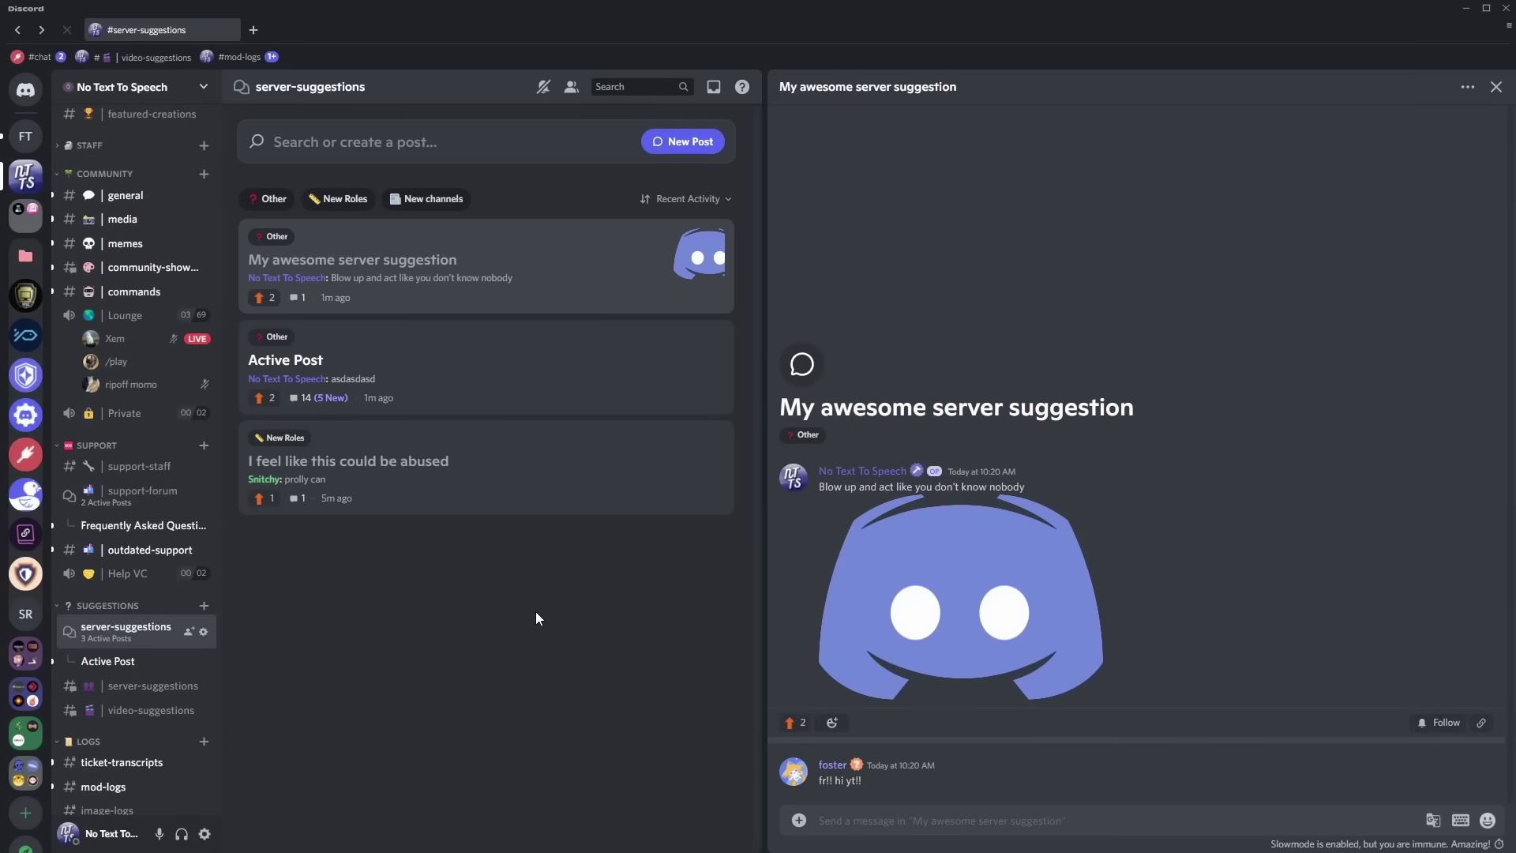
# Step: Copy the post's link, send it as a message in the same post and open the sent link
pyautogui.click(1483, 723)
pyautogui.hotkey('ctrl', 'v')
pyautogui.press('Return')
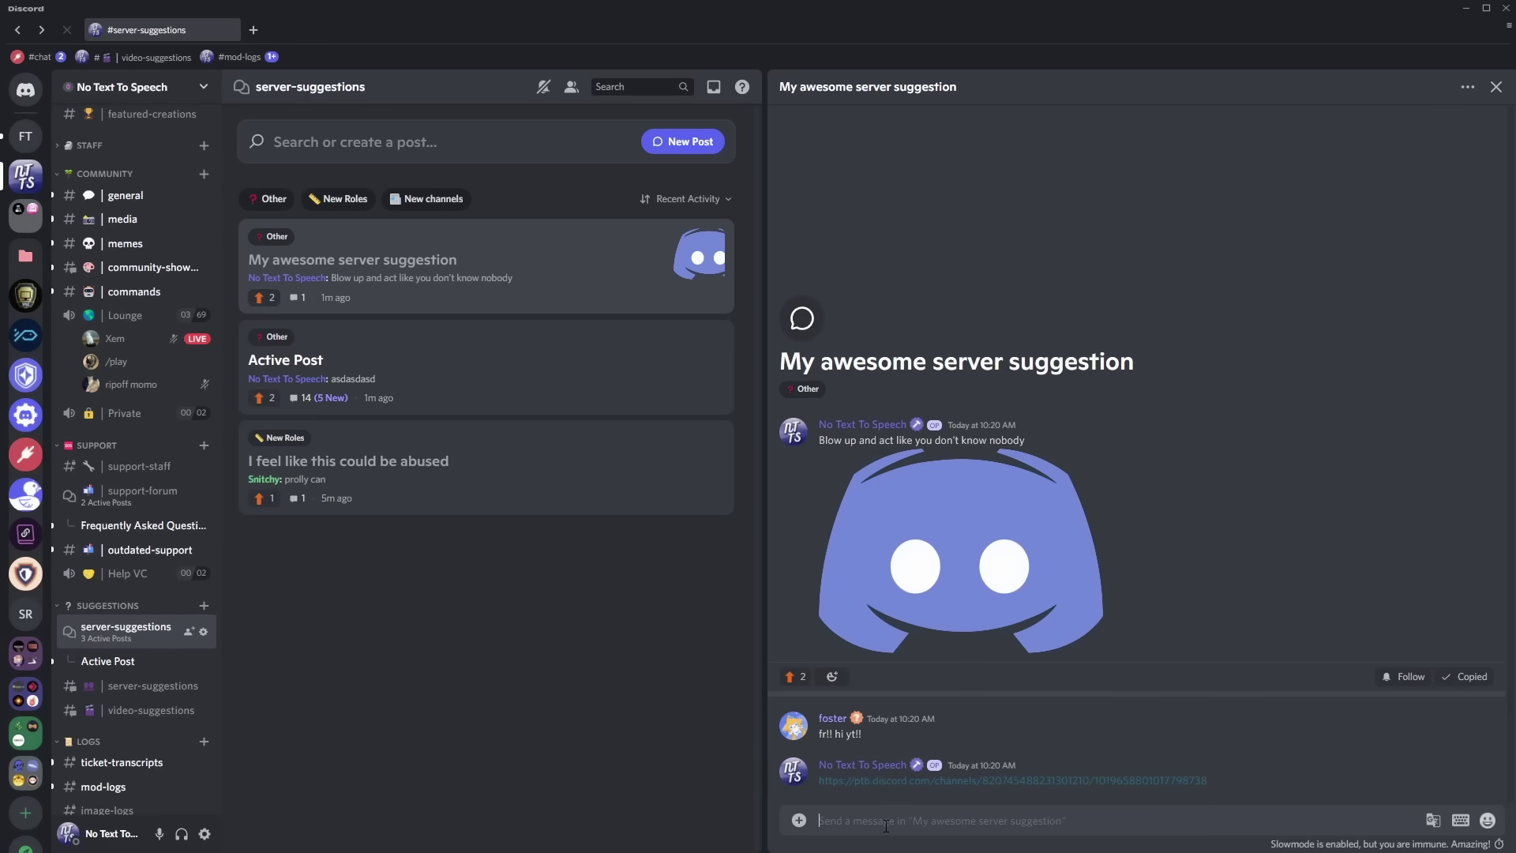
pyautogui.click(885, 780)
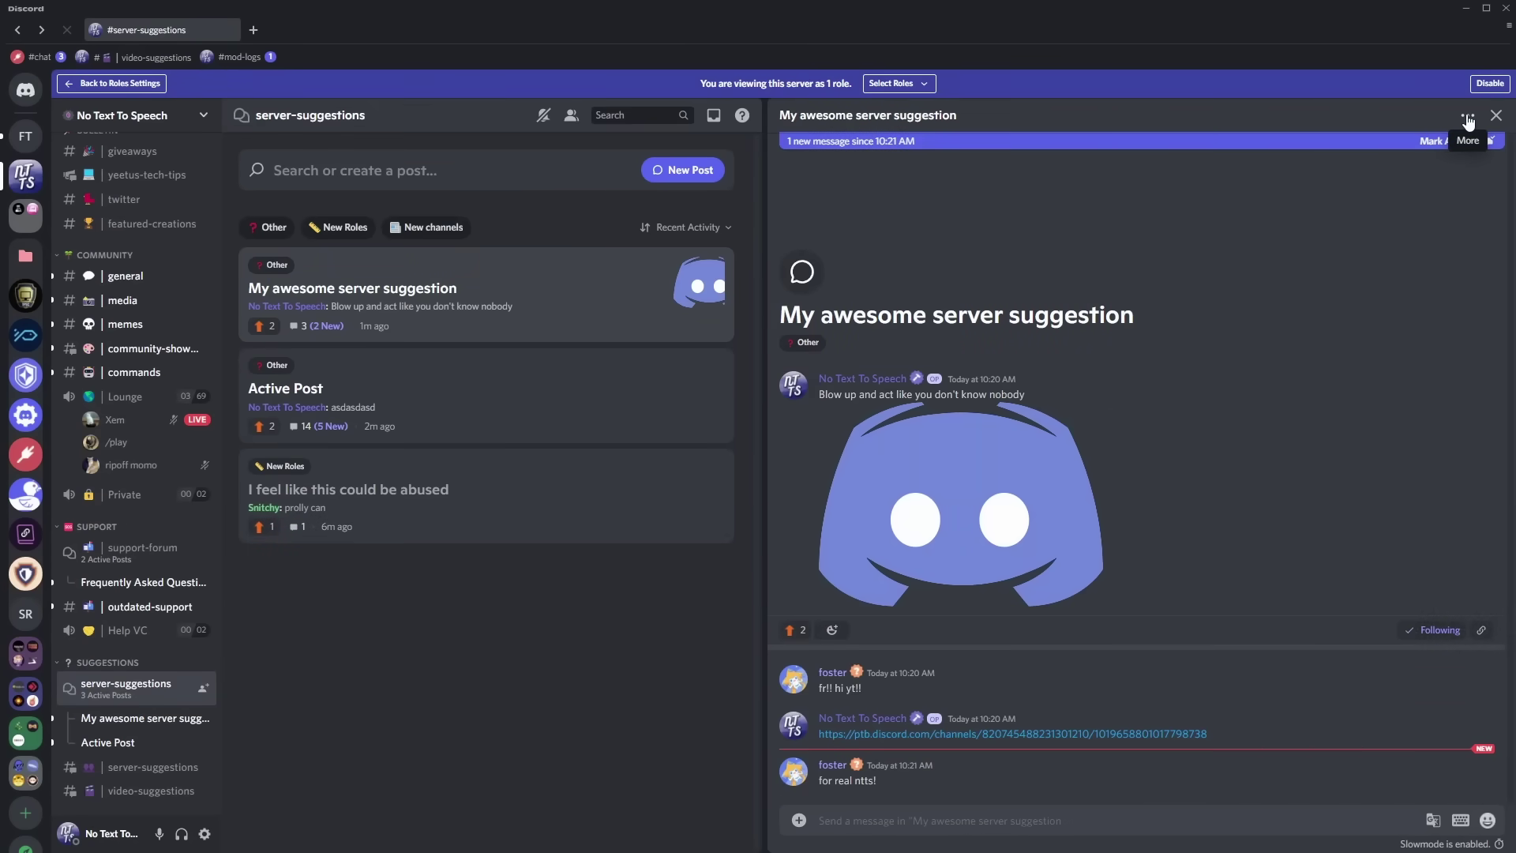
# Step: Delete the original message of the "My awesome server suggestion" post and close the post
pyautogui.click(1468, 119)
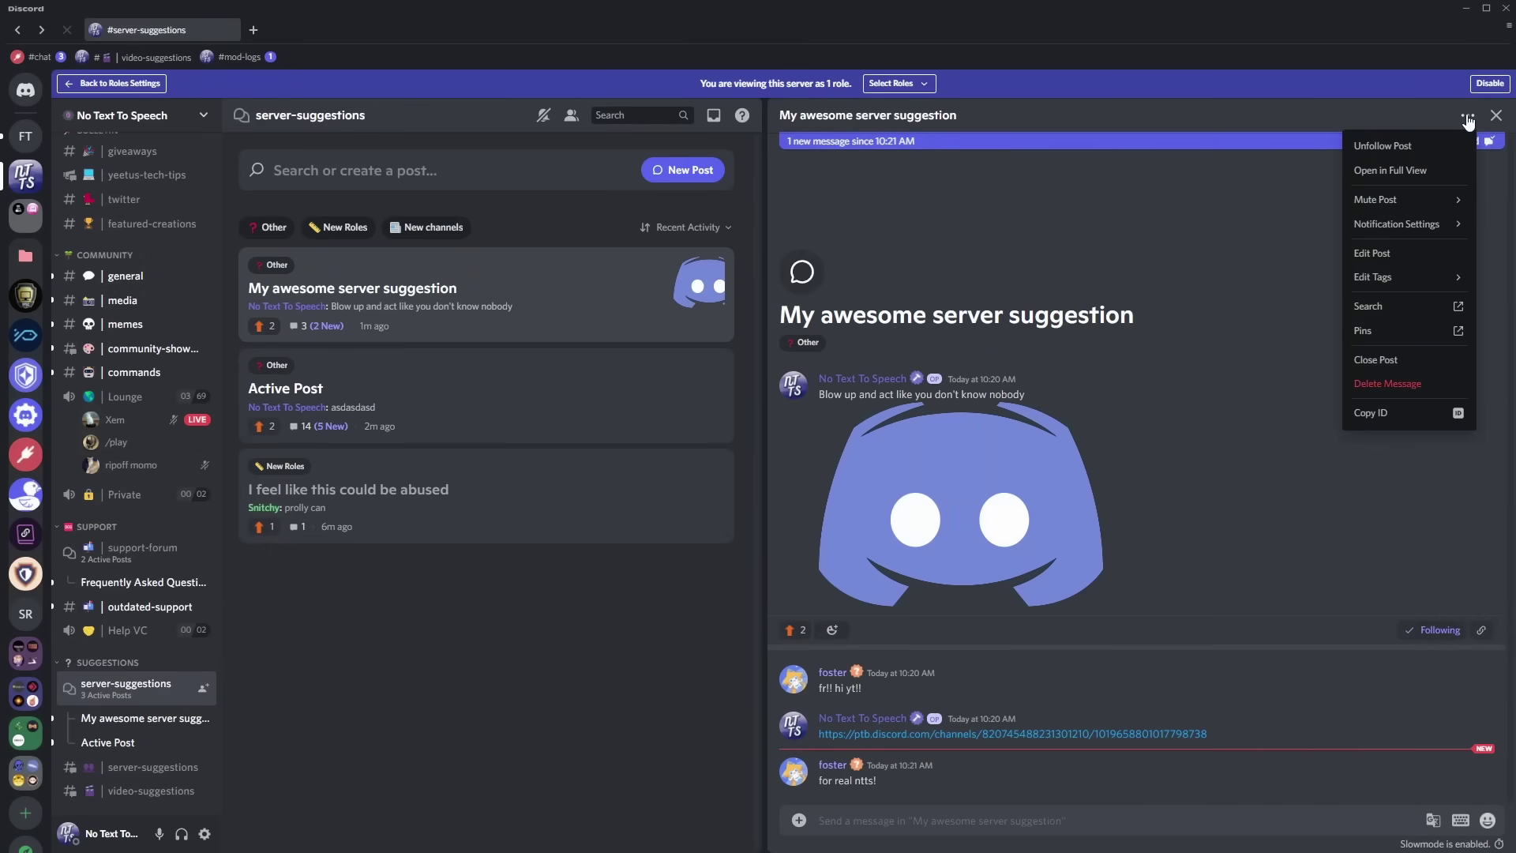
pyautogui.click(1386, 383)
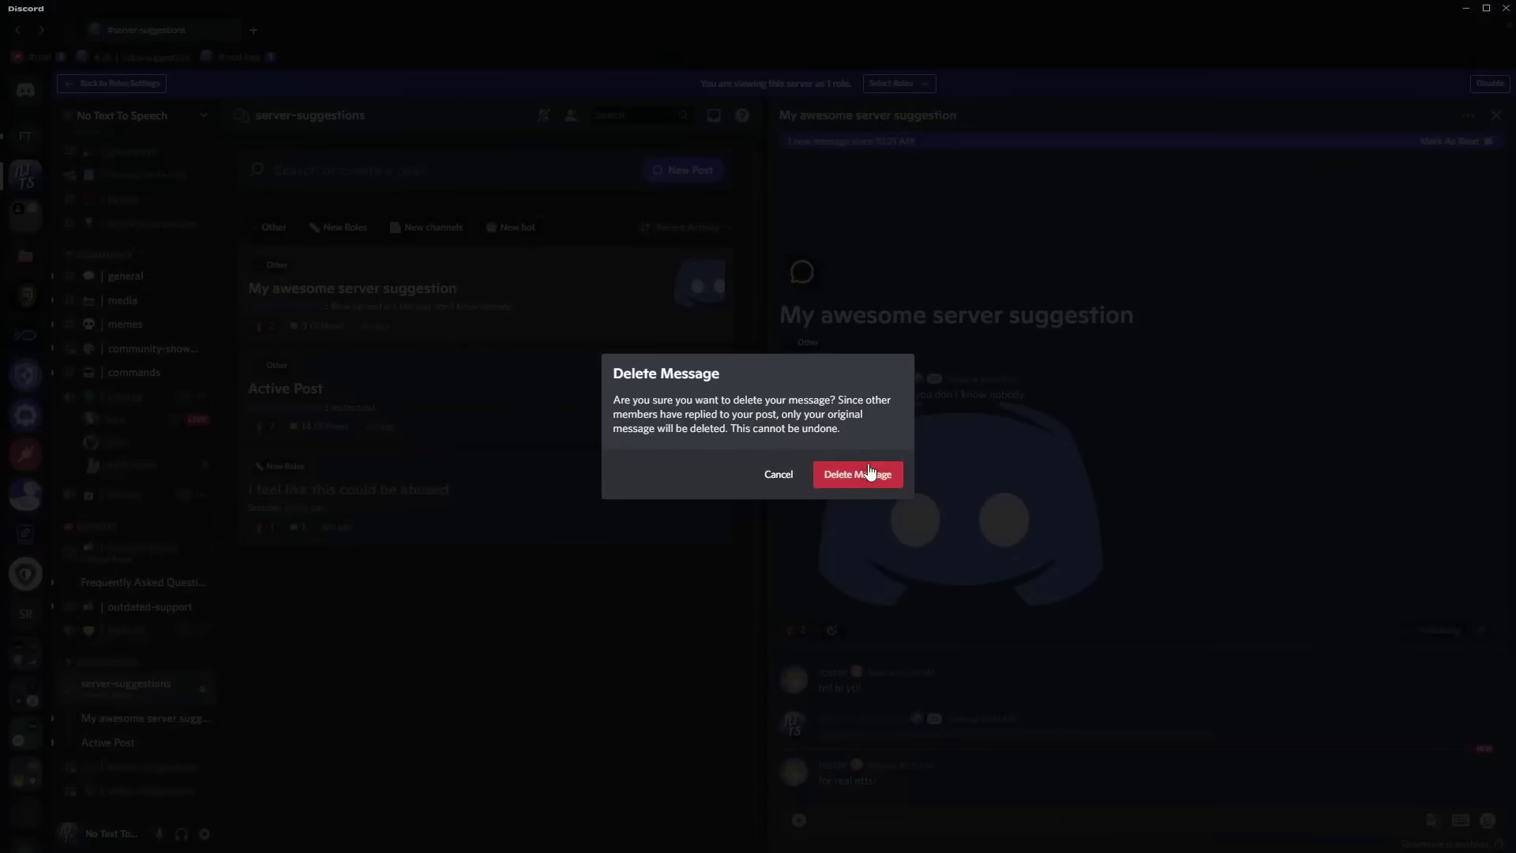
pyautogui.click(858, 475)
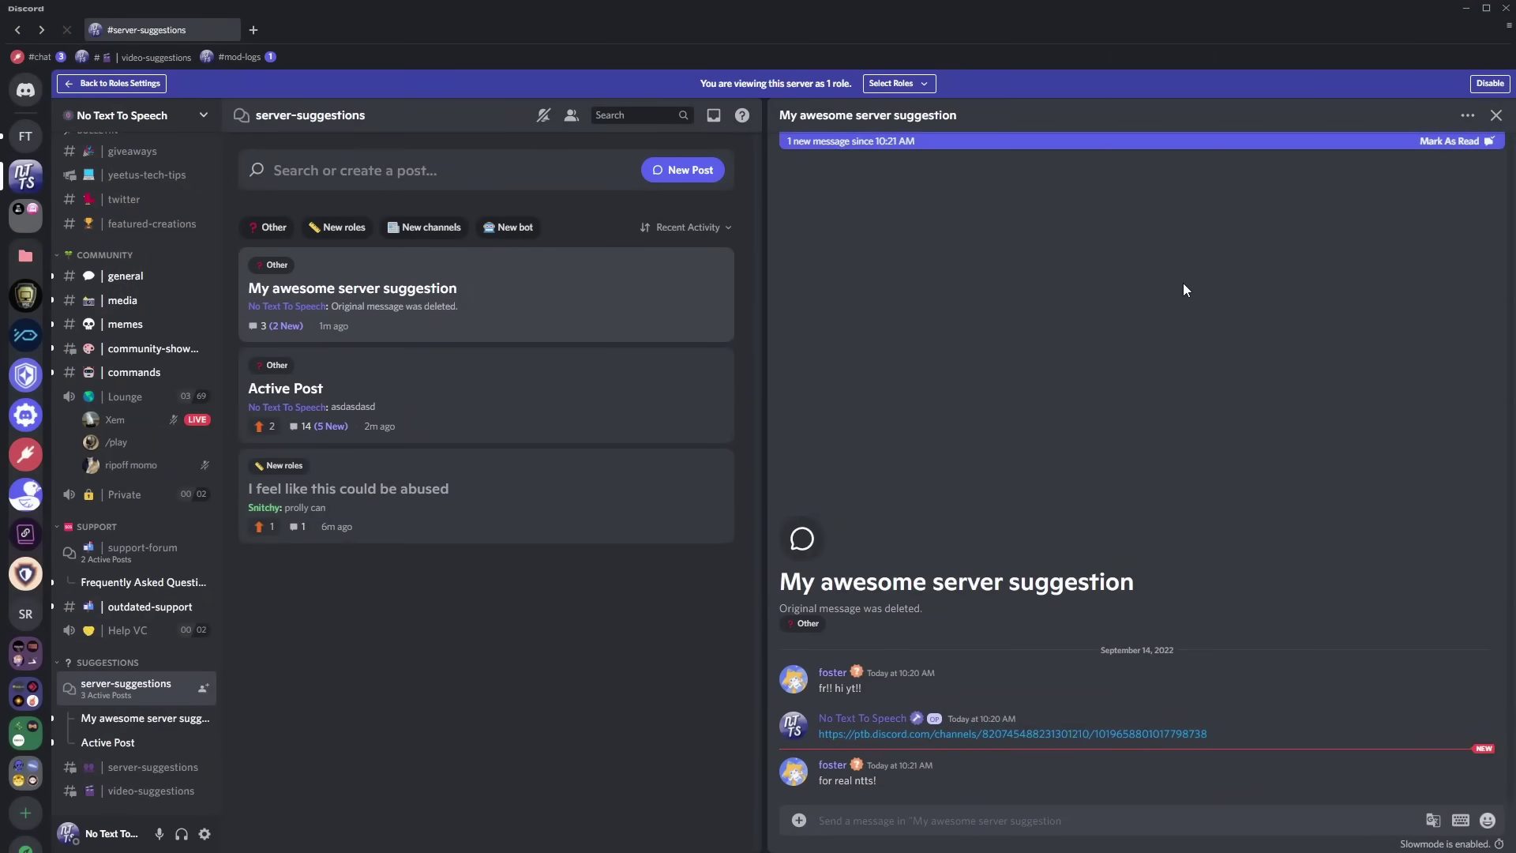
pyautogui.click(1468, 116)
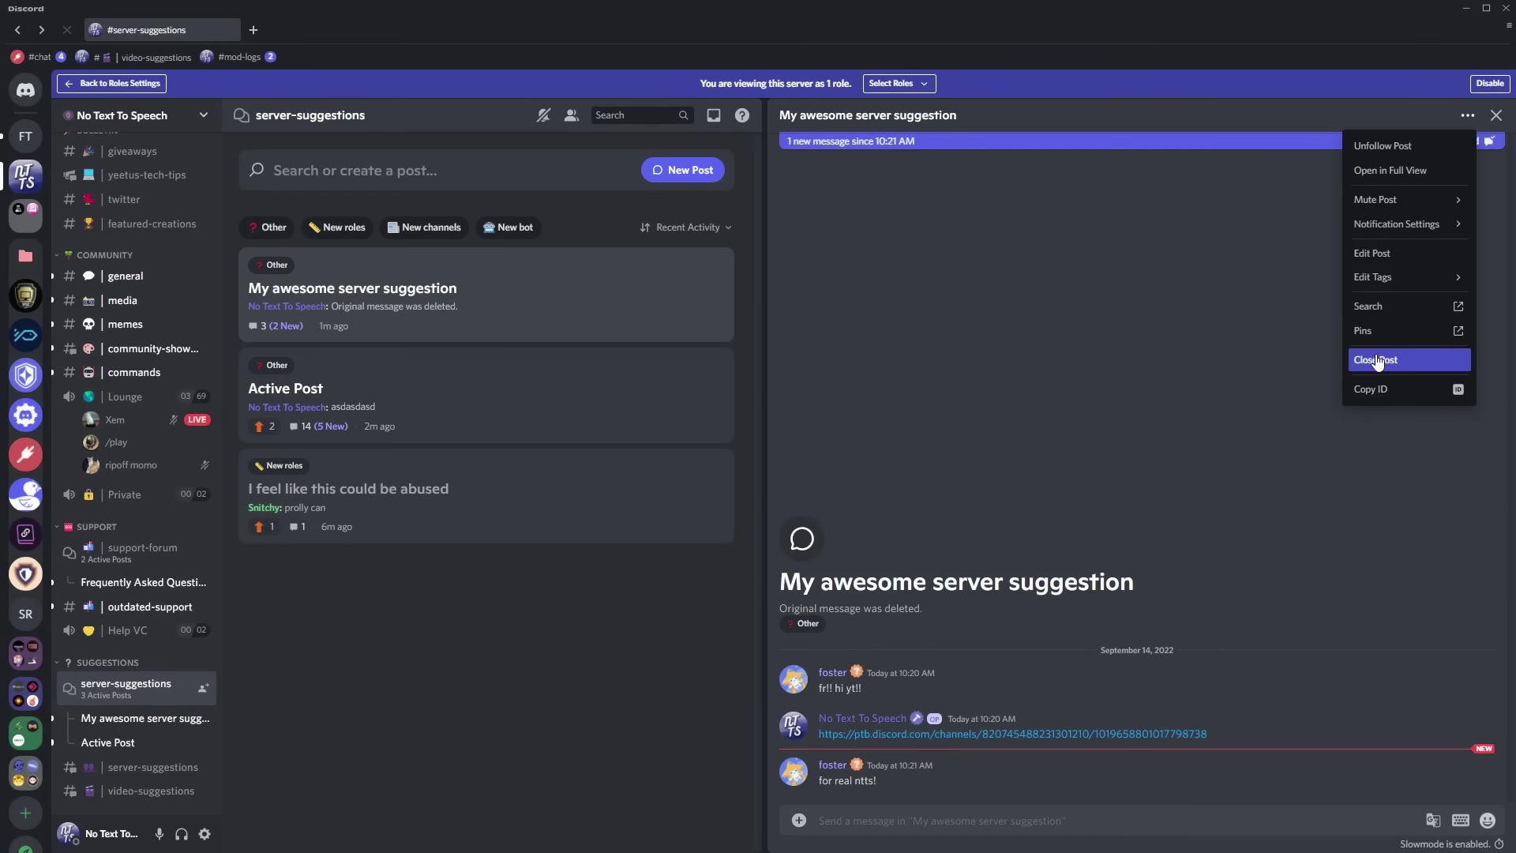
pyautogui.click(1378, 361)
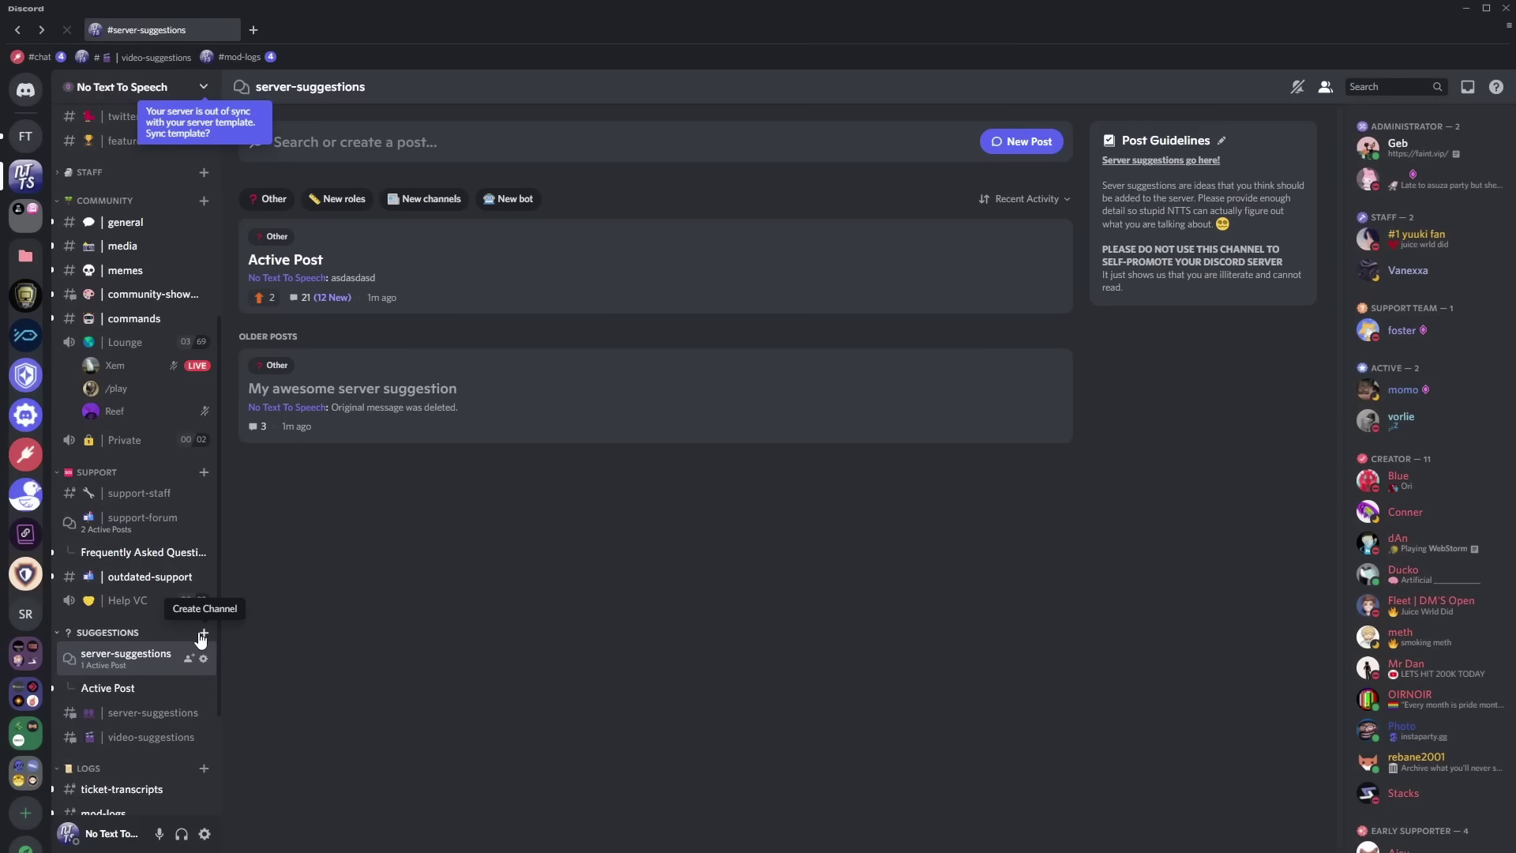
# Step: Create a private forum channel named "video-suggestions" in the Suggestions category without adding members or roles
pyautogui.click(203, 634)
pyautogui.click(711, 371)
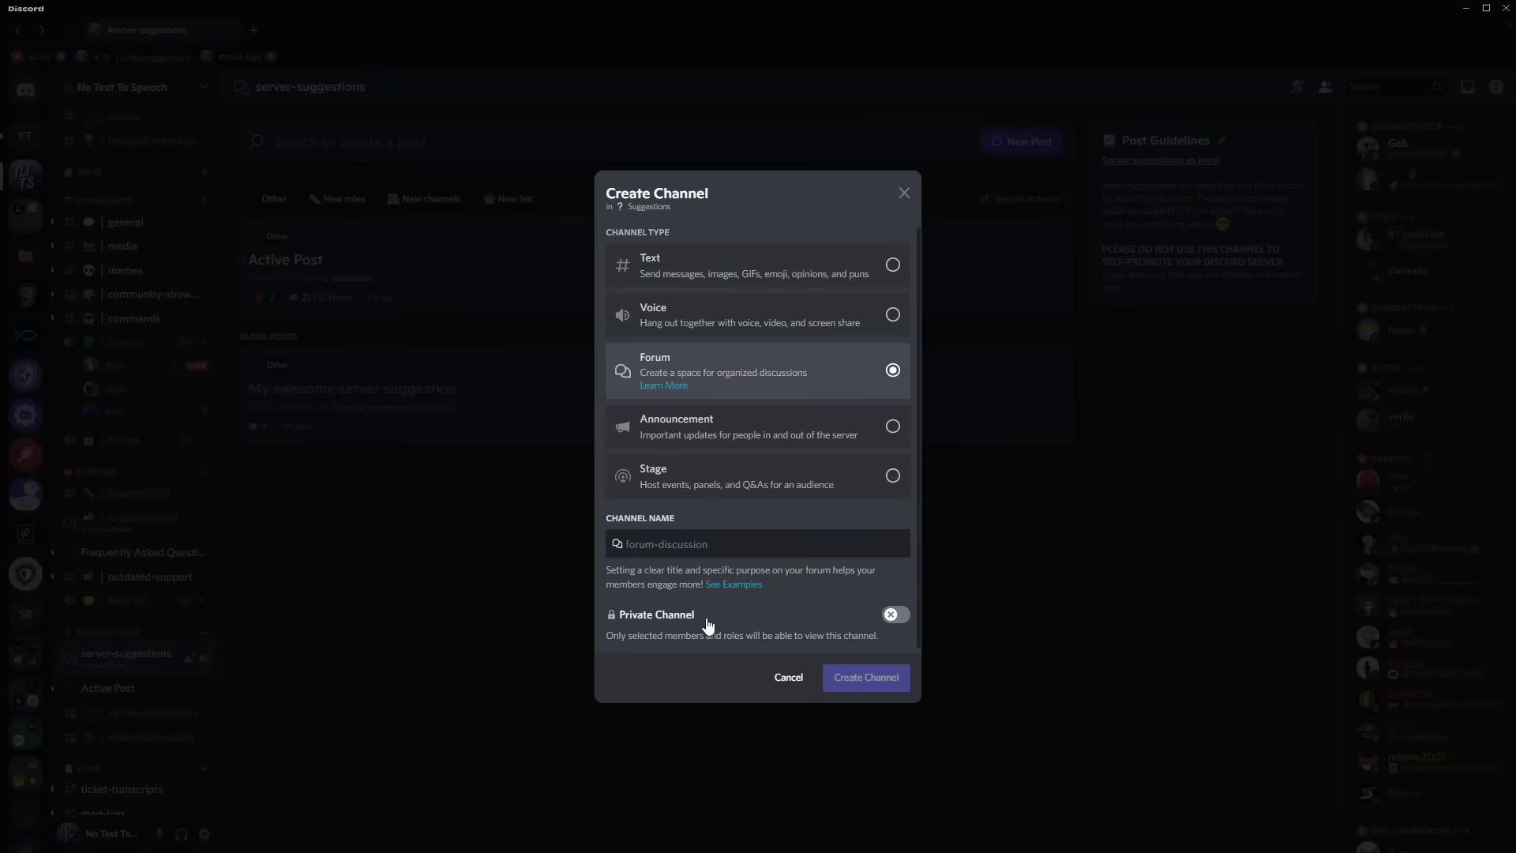
pyautogui.click(697, 542)
pyautogui.write('video-su')
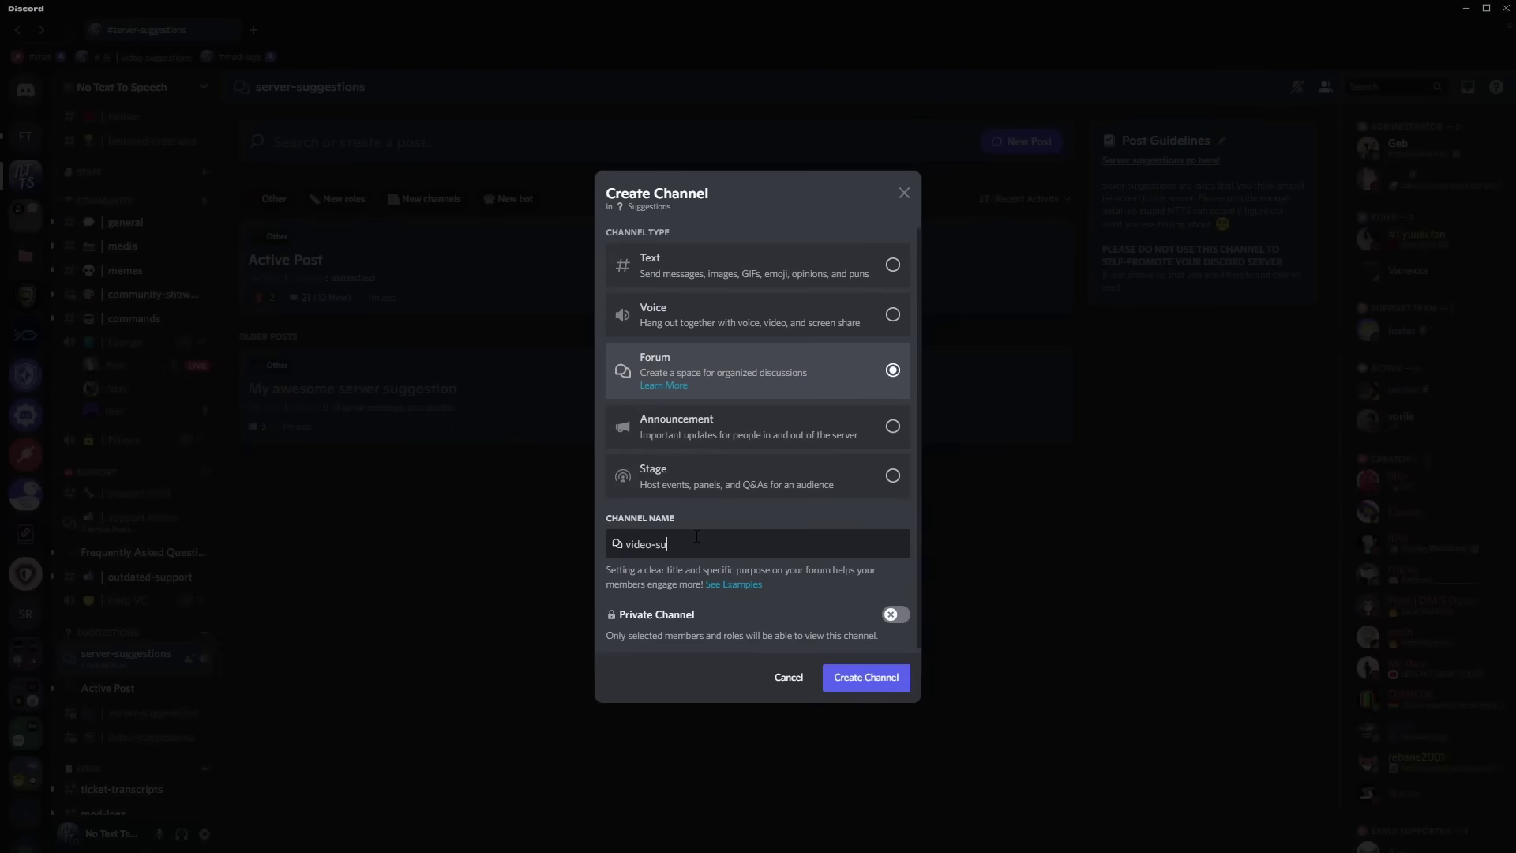
pyautogui.write('ggestions')
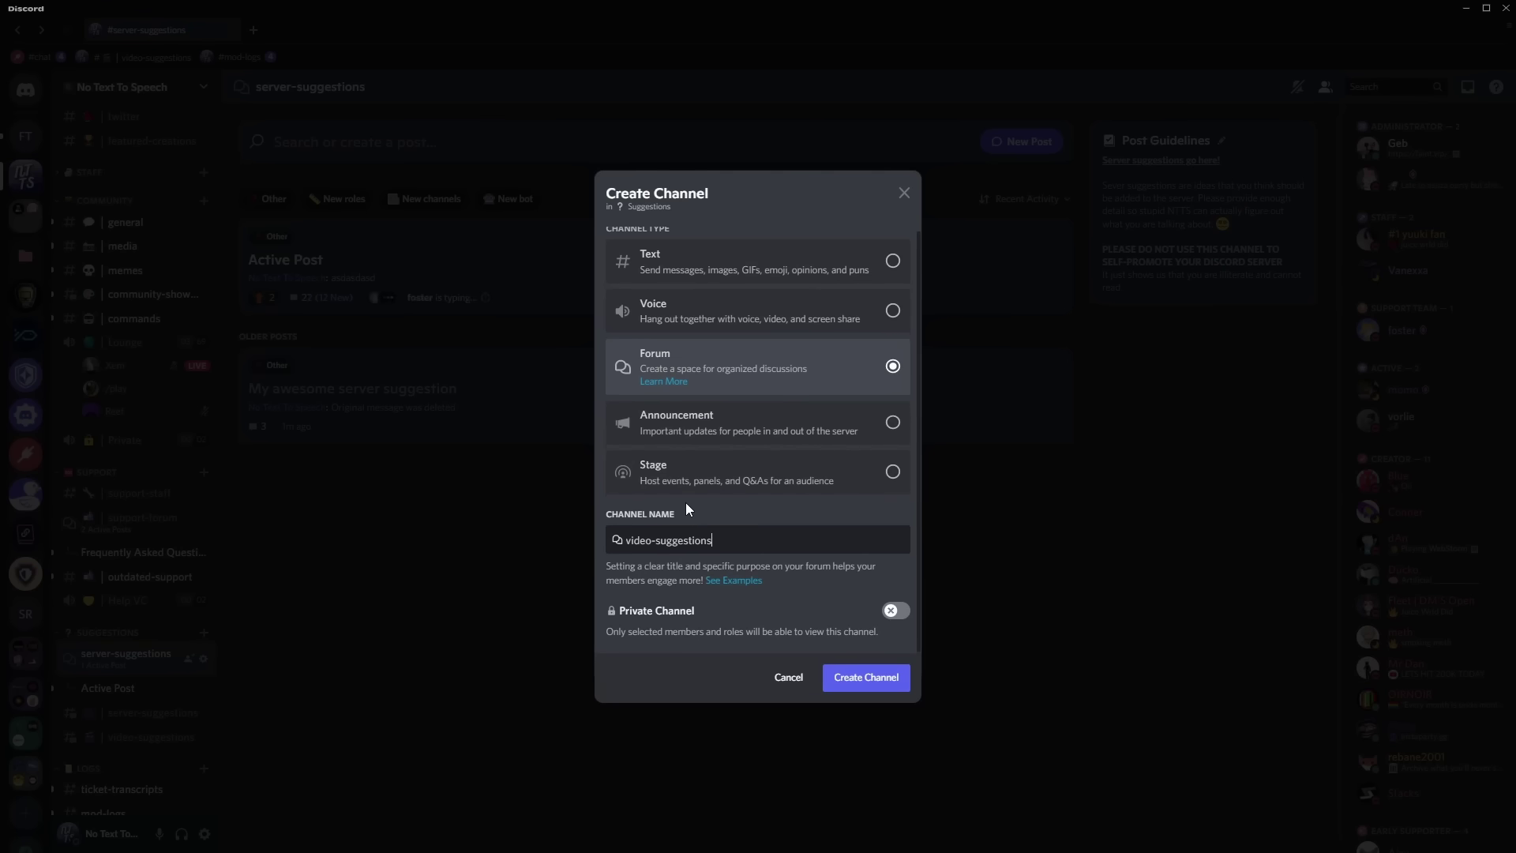
pyautogui.click(892, 612)
pyautogui.click(876, 679)
pyautogui.click(875, 589)
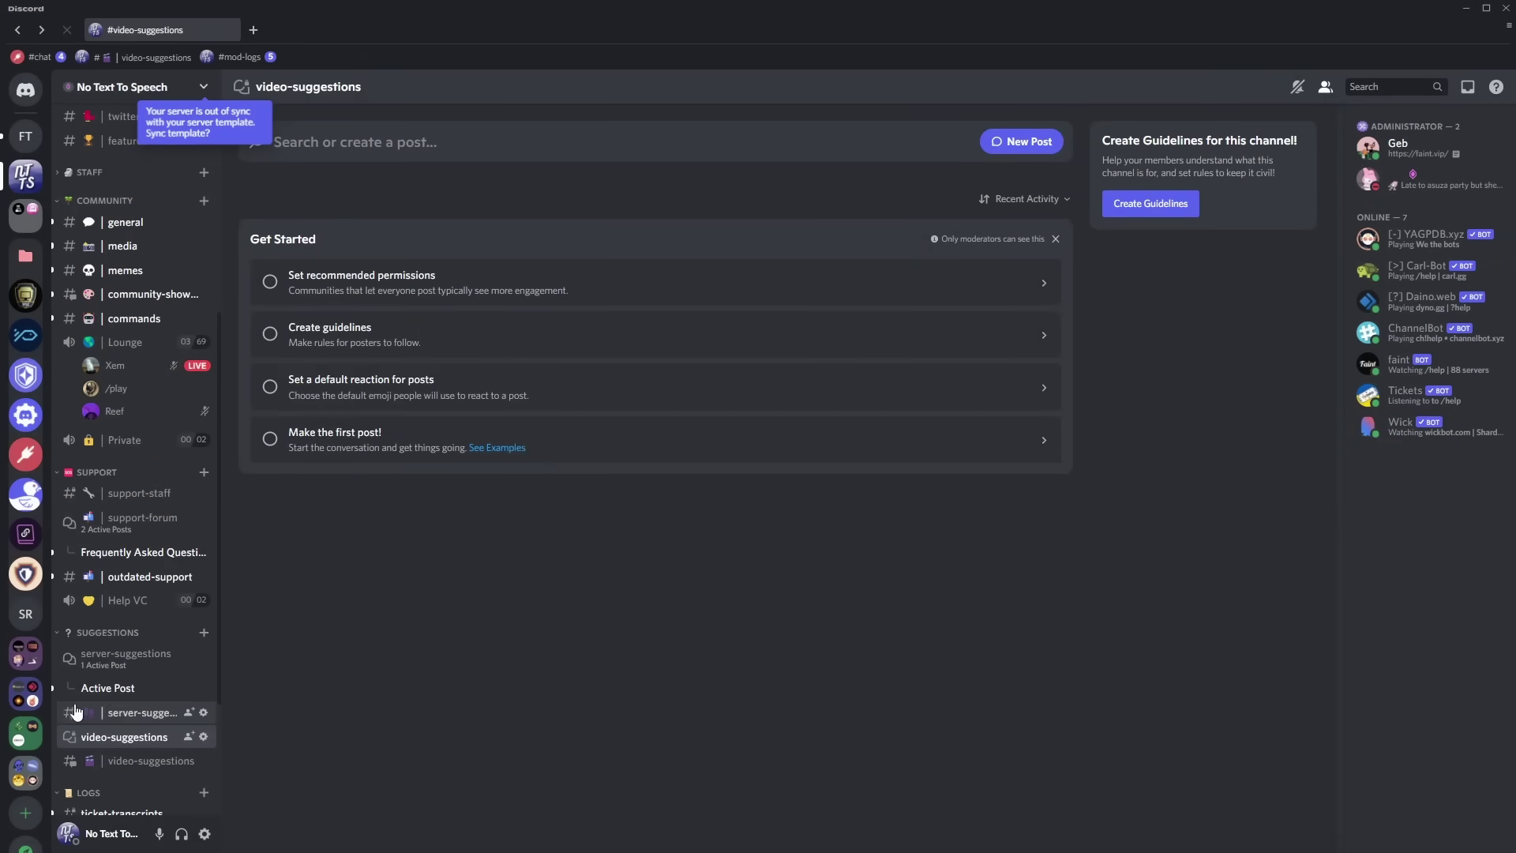
# Step: Compare the server-suggestions forum with the video-suggestions forum and its setup checklist
pyautogui.click(123, 660)
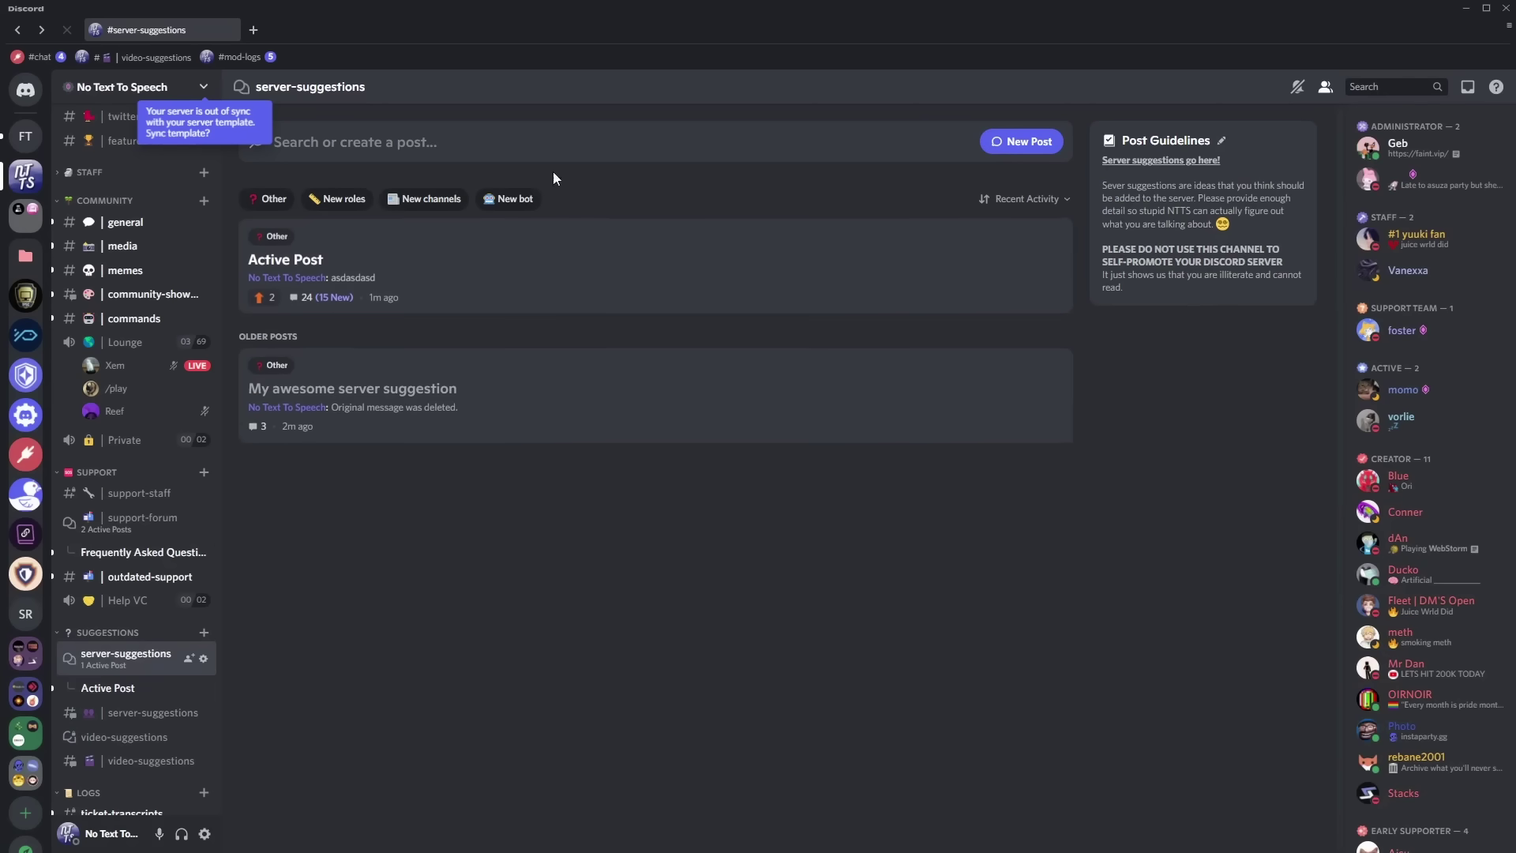
pyautogui.click(124, 737)
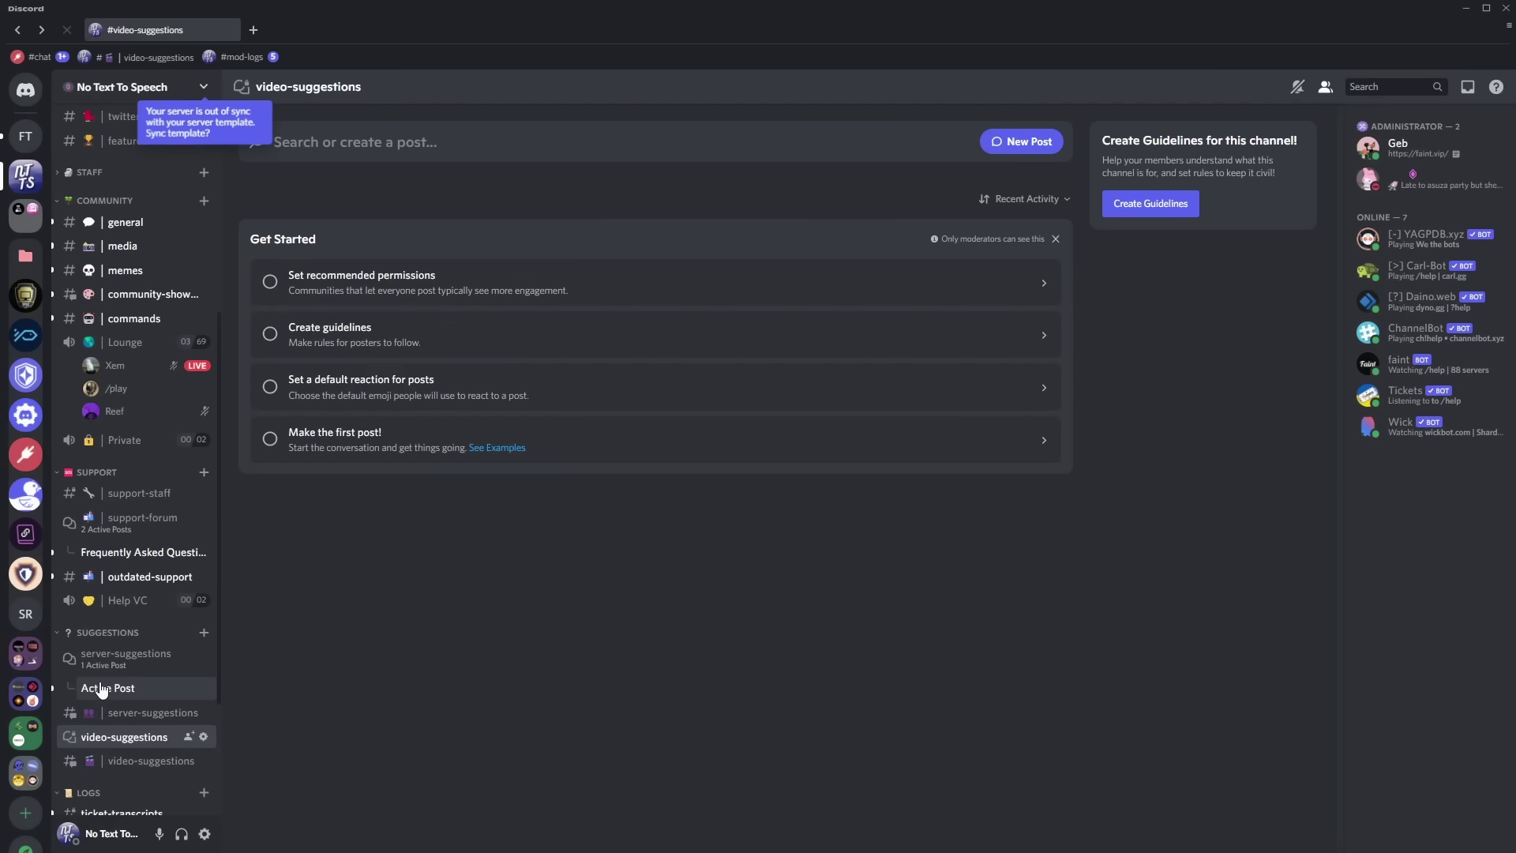
pyautogui.moveTo(215, 720)
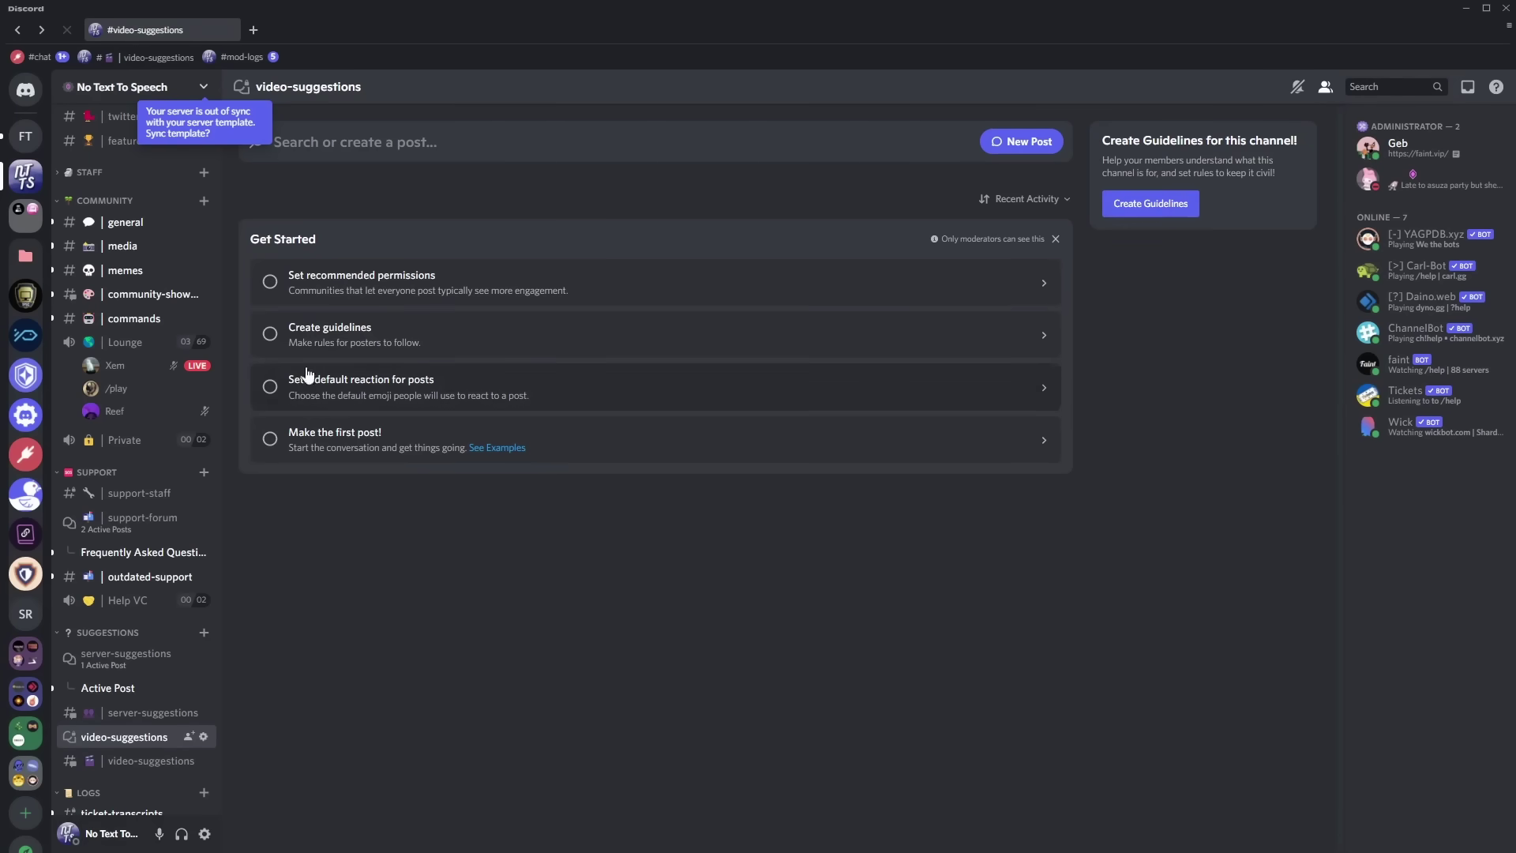
# Step: Add guidelines to the video-suggestions forum headed "Video suggestions go here!", asking for enough detail and accordant tag use, and save them
pyautogui.click(405, 344)
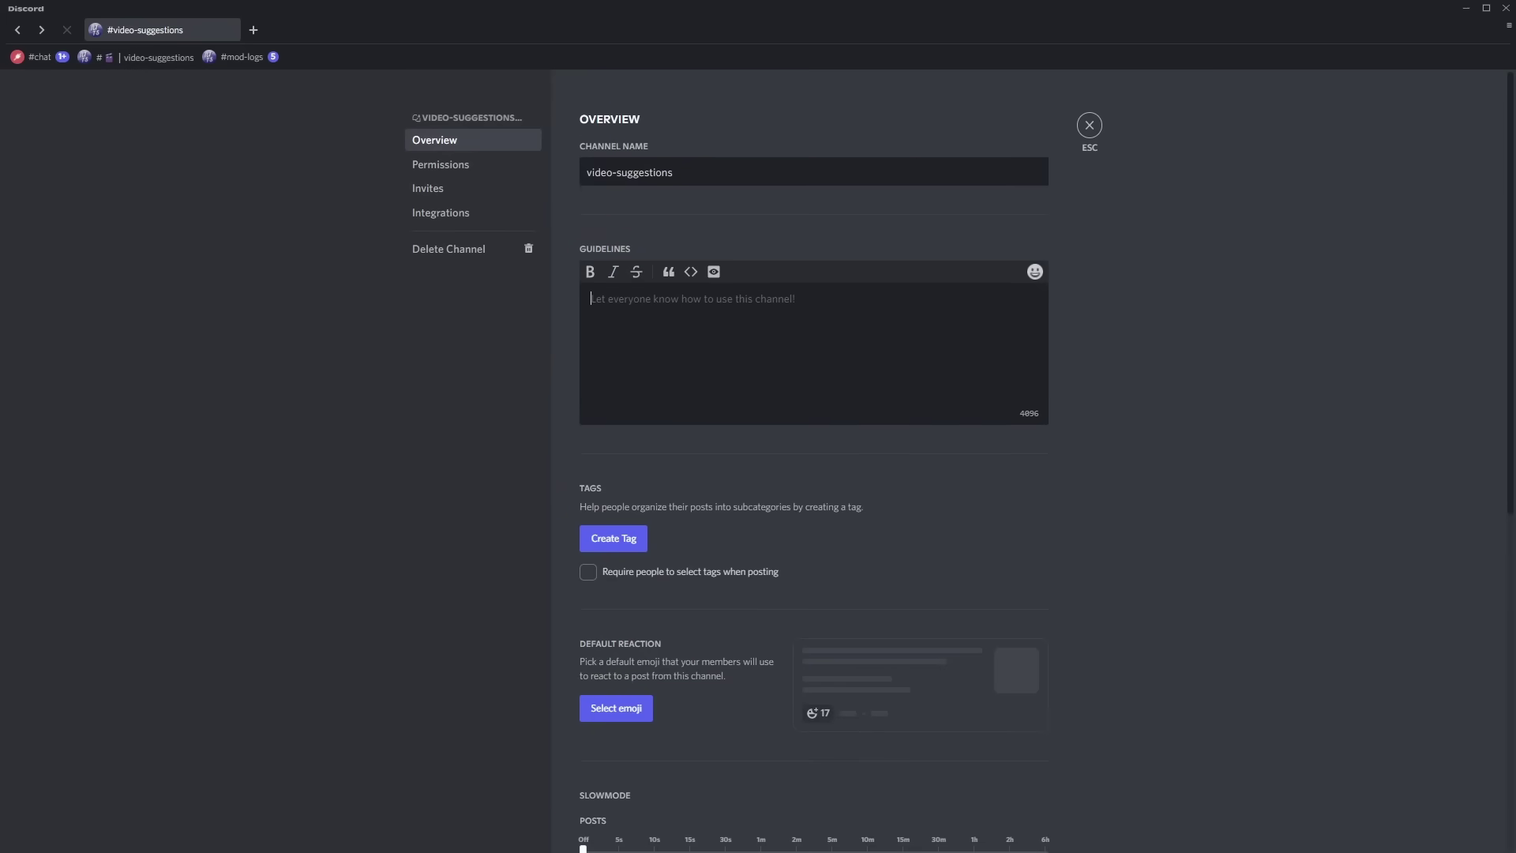
pyautogui.click(1089, 125)
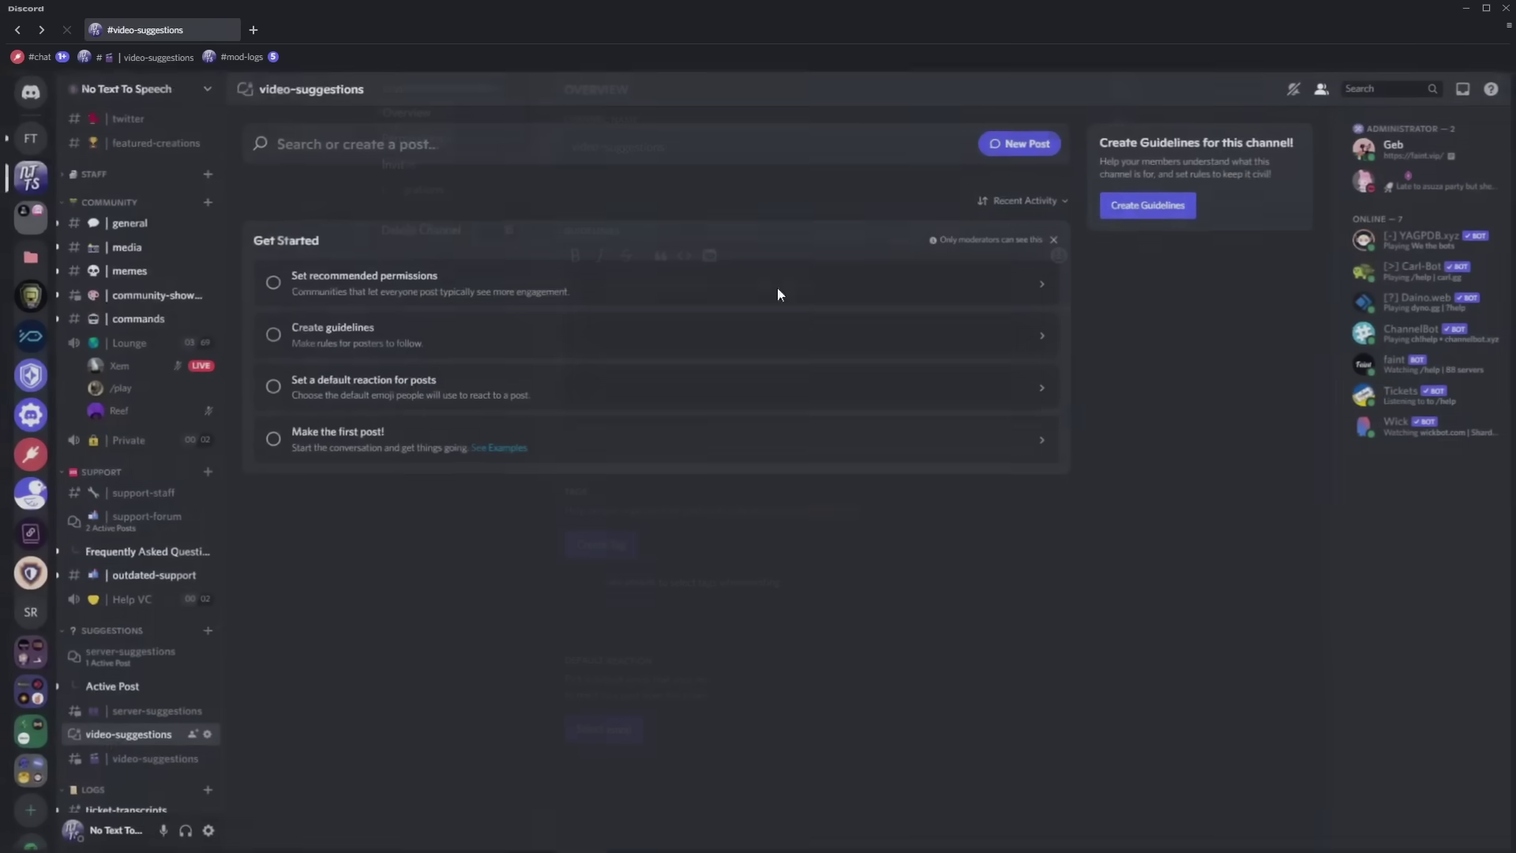
pyautogui.rightClick(108, 746)
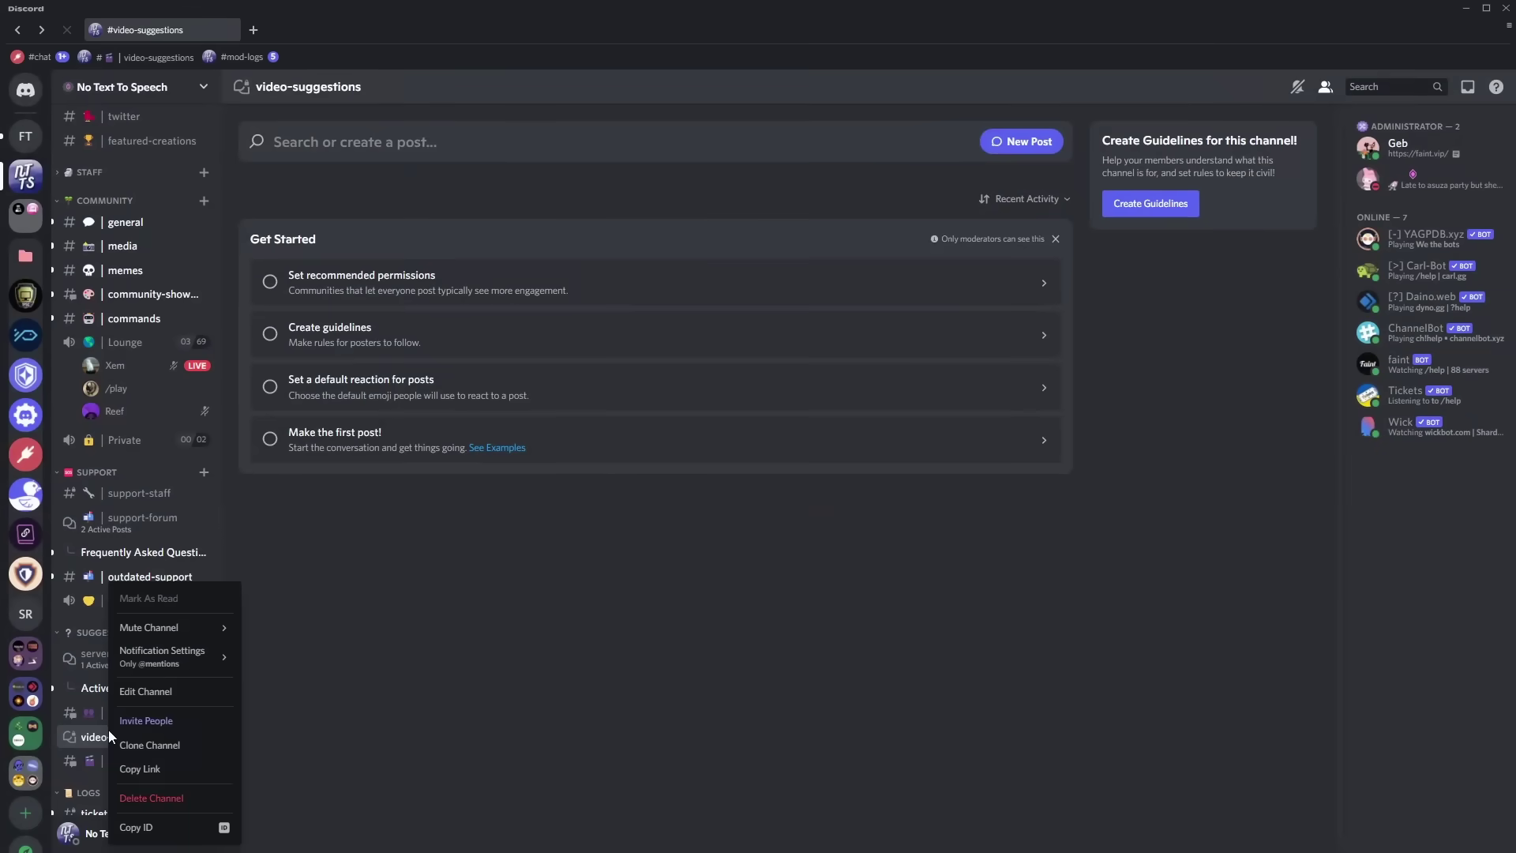
pyautogui.click(139, 699)
pyautogui.write('__**Video suggestions go here!**__  Video suggestions are ideas that you think should be in a video. Please provide enough detail so stupid NTTS can actually figure out what you are talking about. 🙄  **PLEASE USE THE TAGS ACCORDINGLY TO HELP NTTS ORGANIZE THIS STUFF!**')
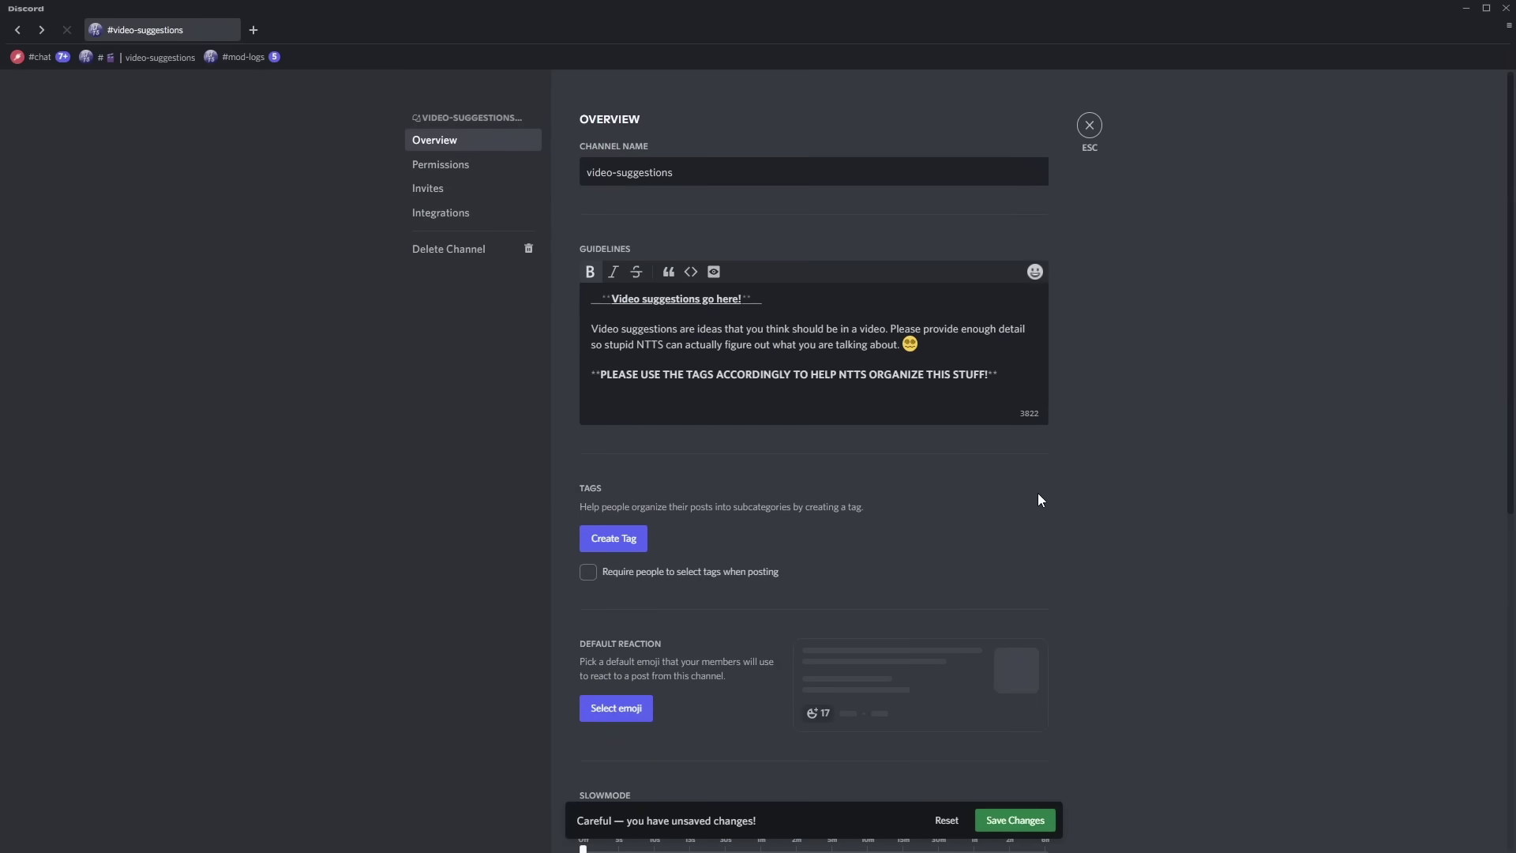
pyautogui.click(1016, 821)
pyautogui.click(1089, 125)
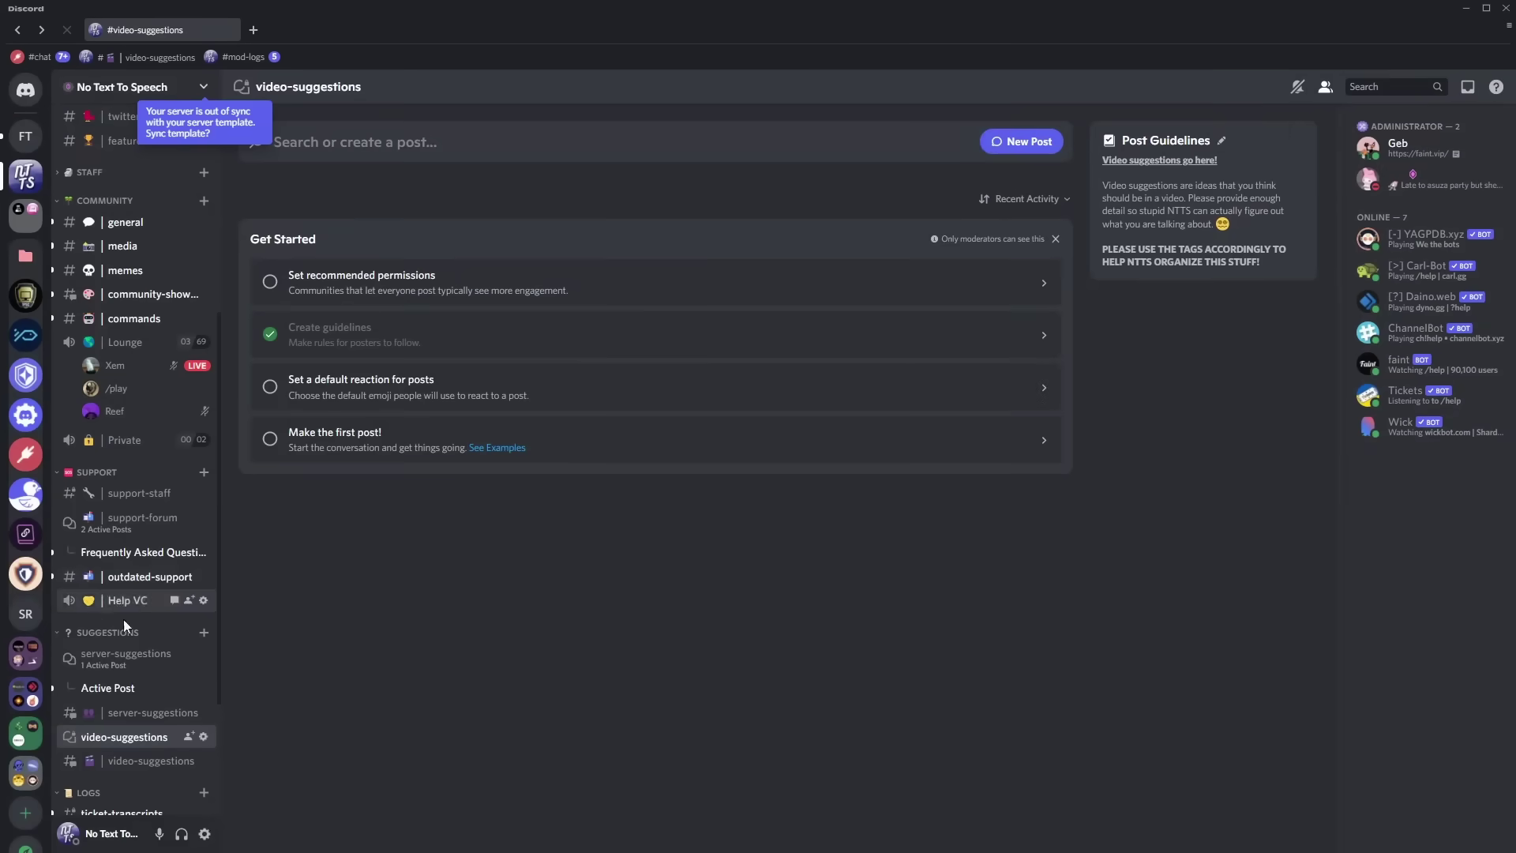
# Step: Filter the server-suggestions posts by tags such as Other, New bot and New roles, and clear the filters again
pyautogui.click(131, 671)
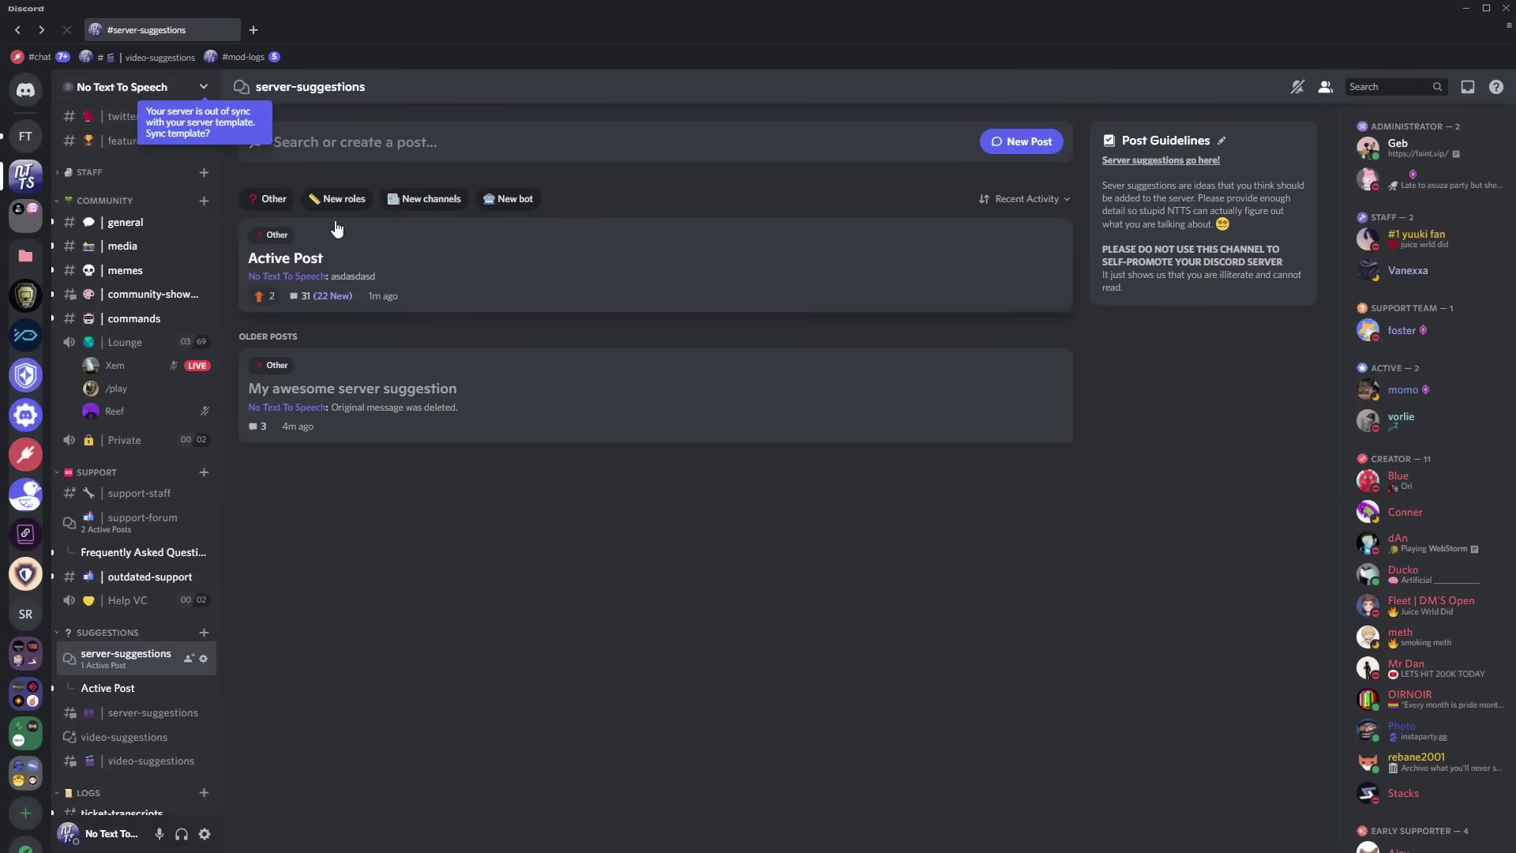
pyautogui.click(271, 201)
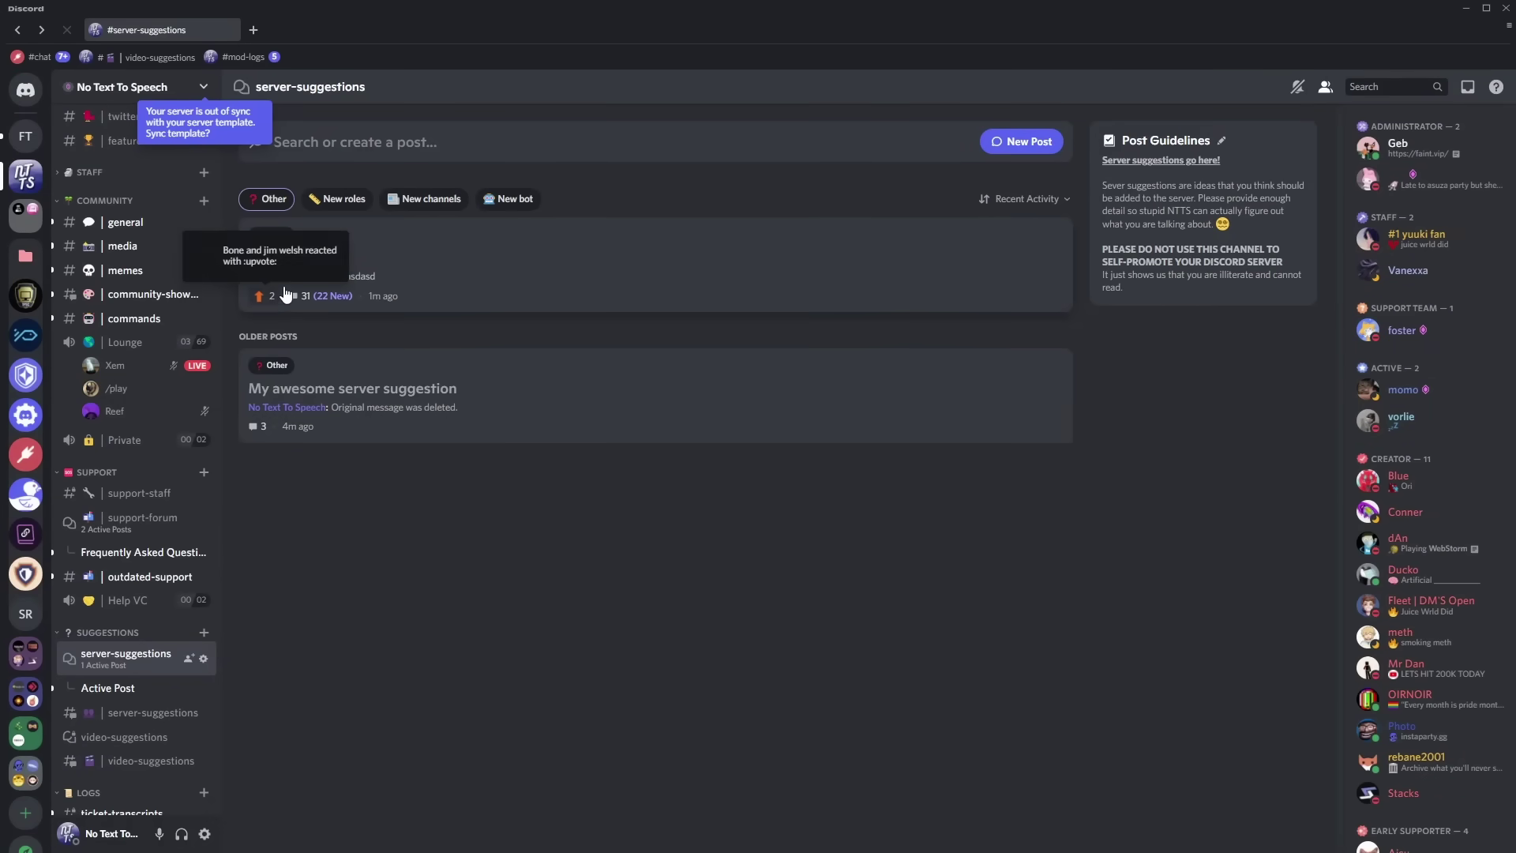
pyautogui.click(513, 209)
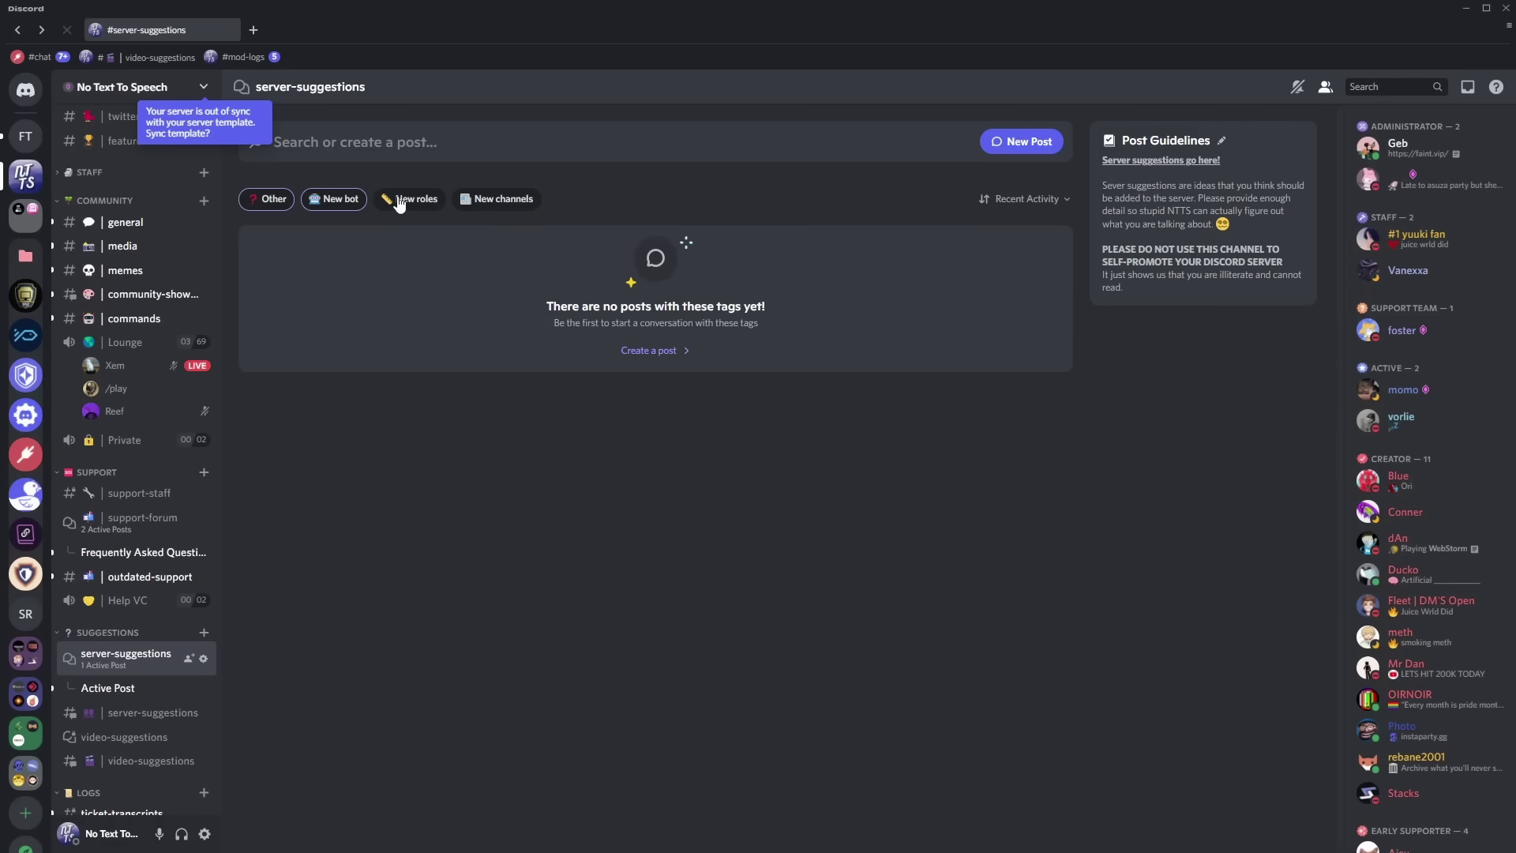
pyautogui.click(403, 199)
pyautogui.click(440, 207)
pyautogui.click(332, 199)
pyautogui.click(352, 199)
pyautogui.click(268, 199)
pyautogui.click(268, 199)
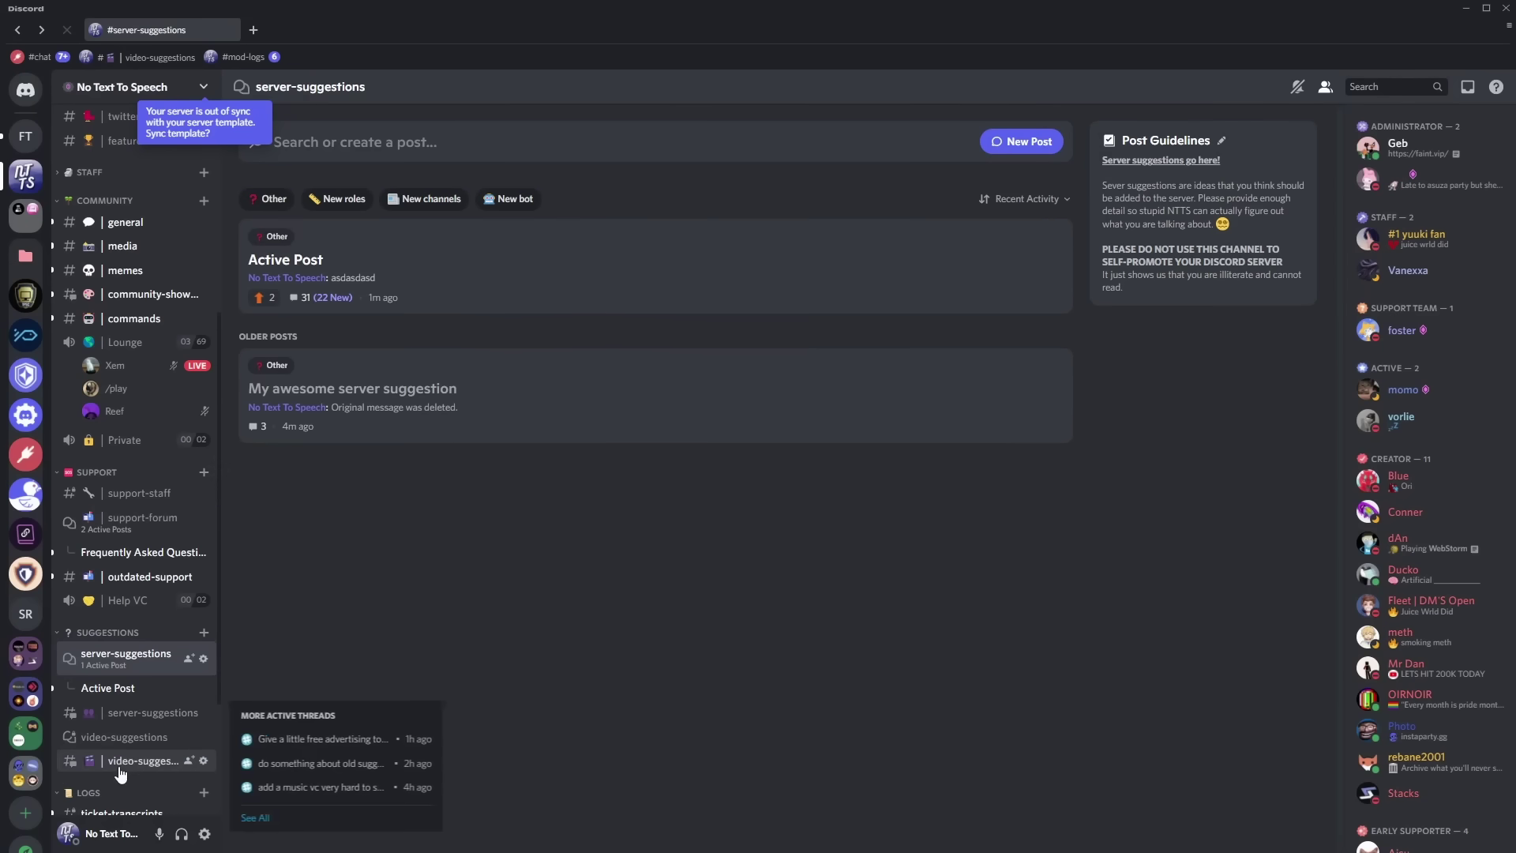
# Step: Create the tags Scam, Discord Bot, Discord Feature, Discord Tutorial, Windows App, Theme and Goofy stuff for the video-suggestions forum
pyautogui.click(204, 737)
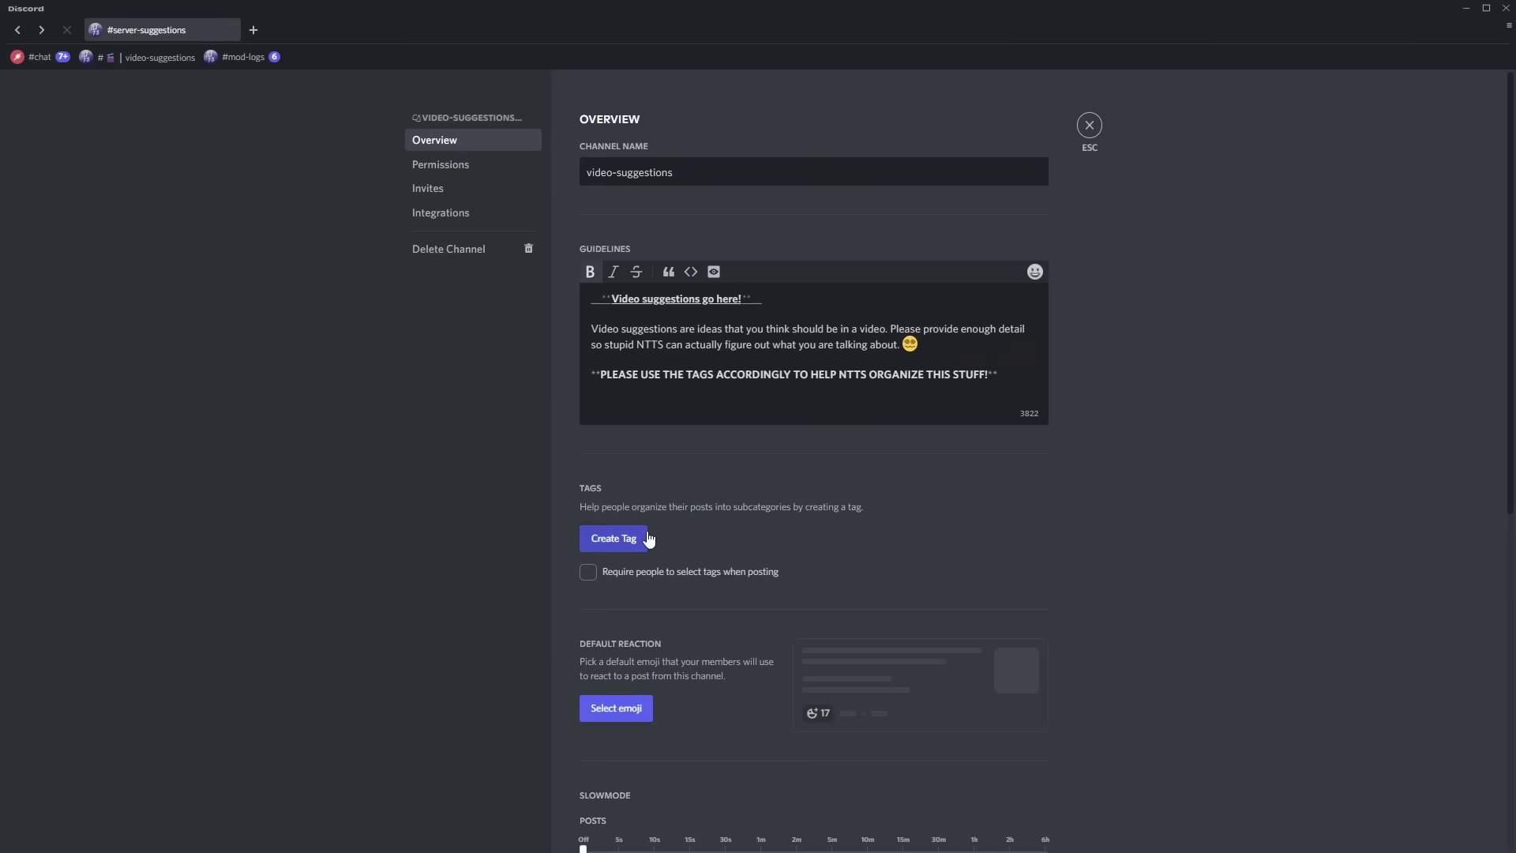
pyautogui.click(624, 537)
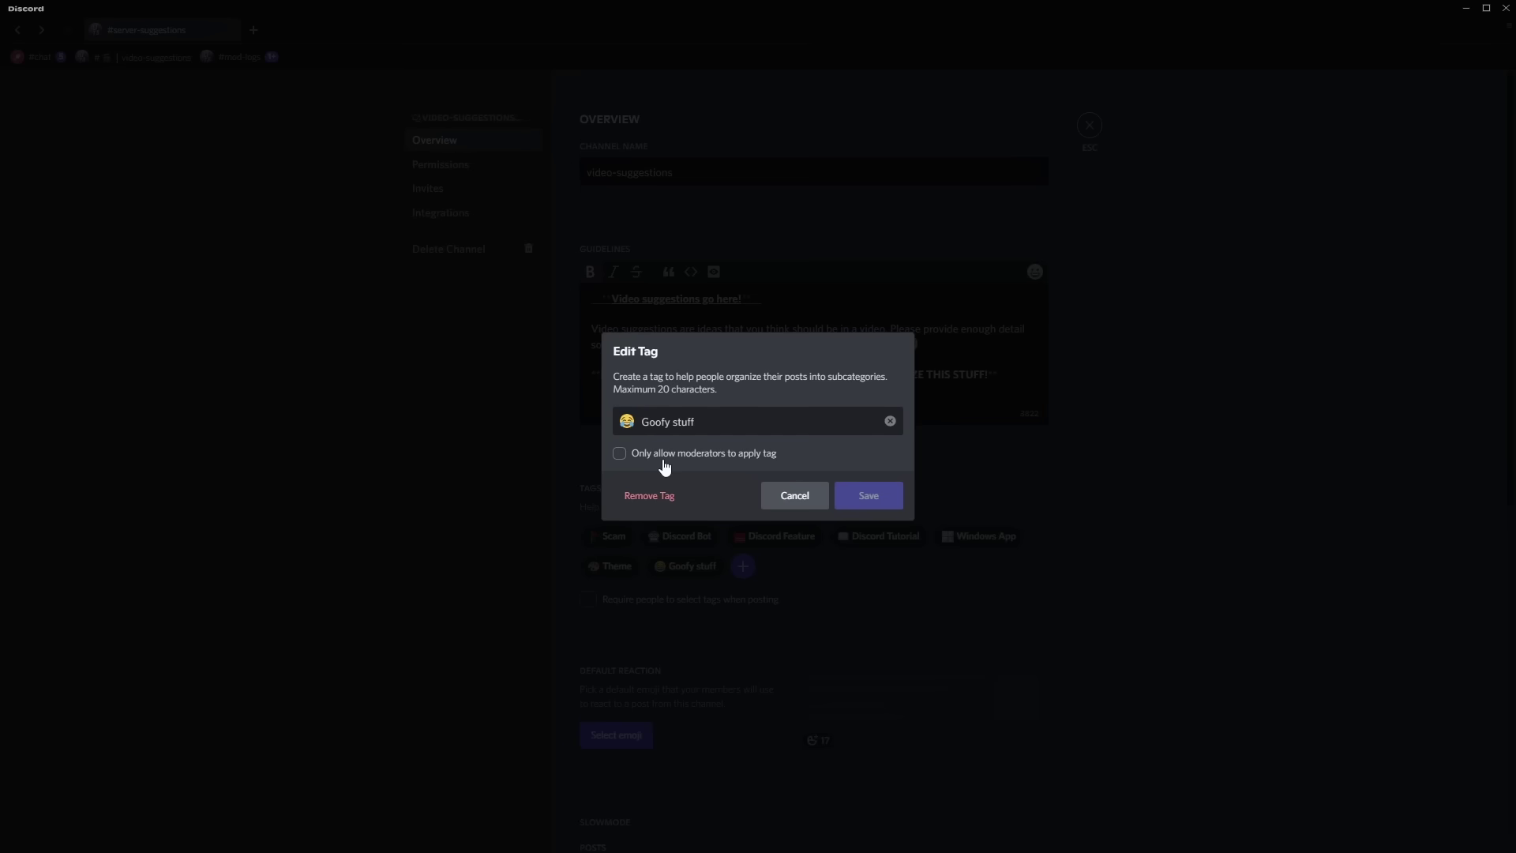
pyautogui.press('Escape')
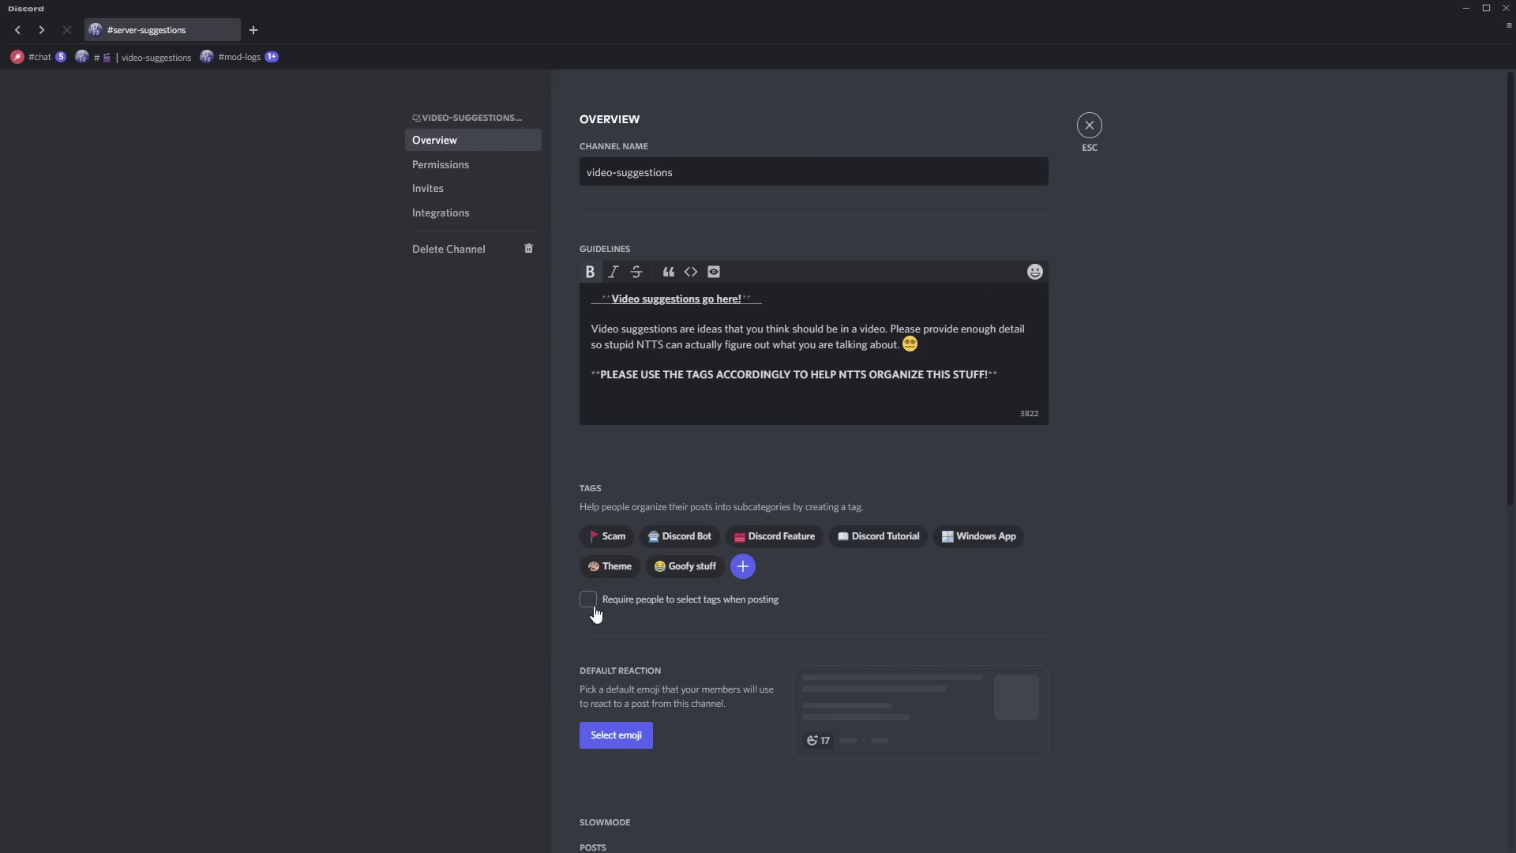
# Step: Require people to select tags when posting and create an "Other" tag with a red question mark emoji
pyautogui.click(592, 606)
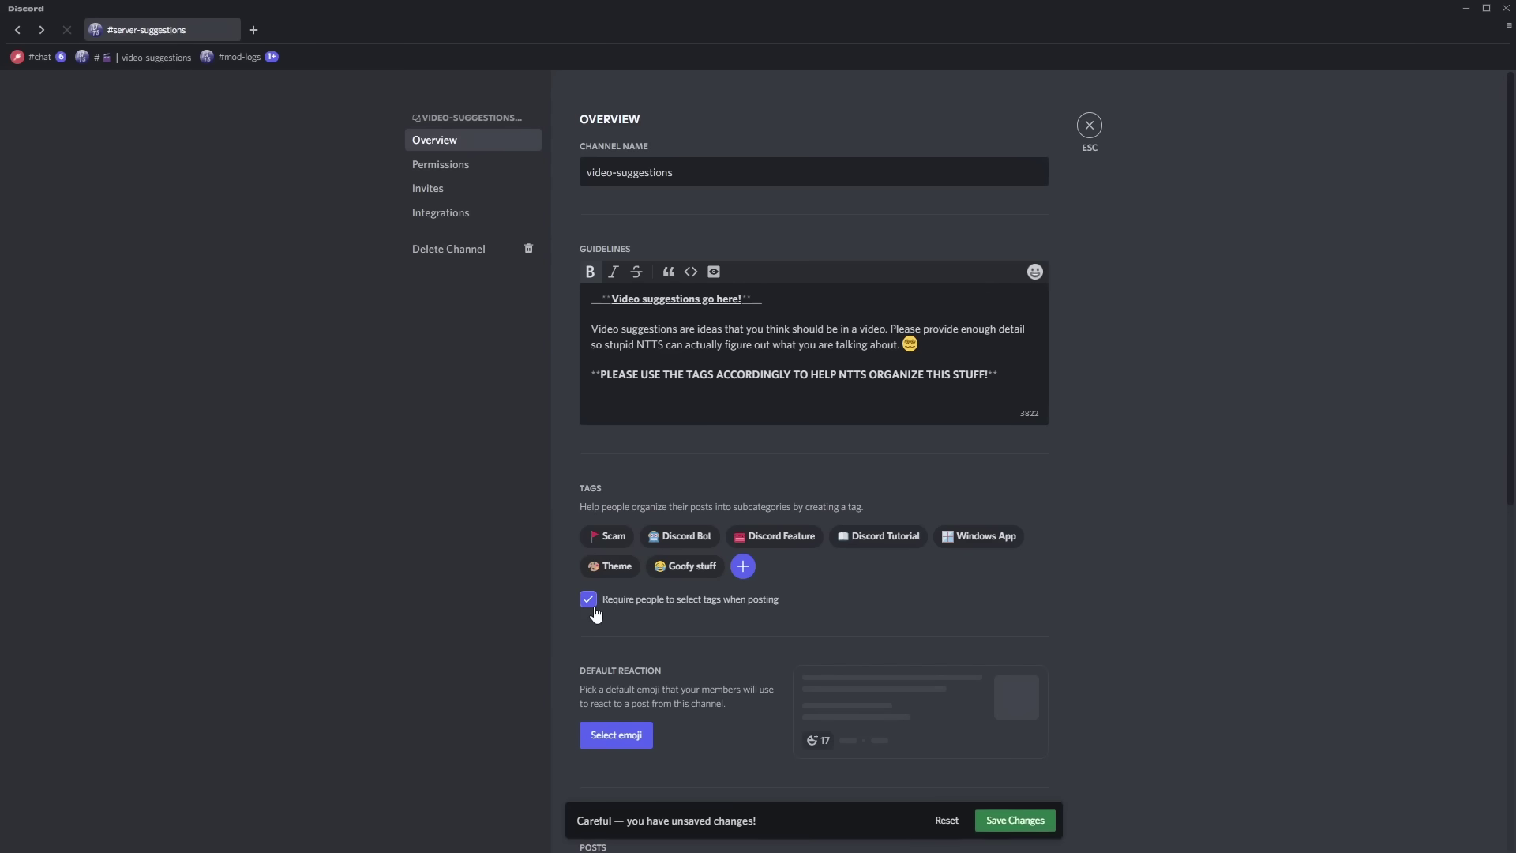
pyautogui.click(743, 566)
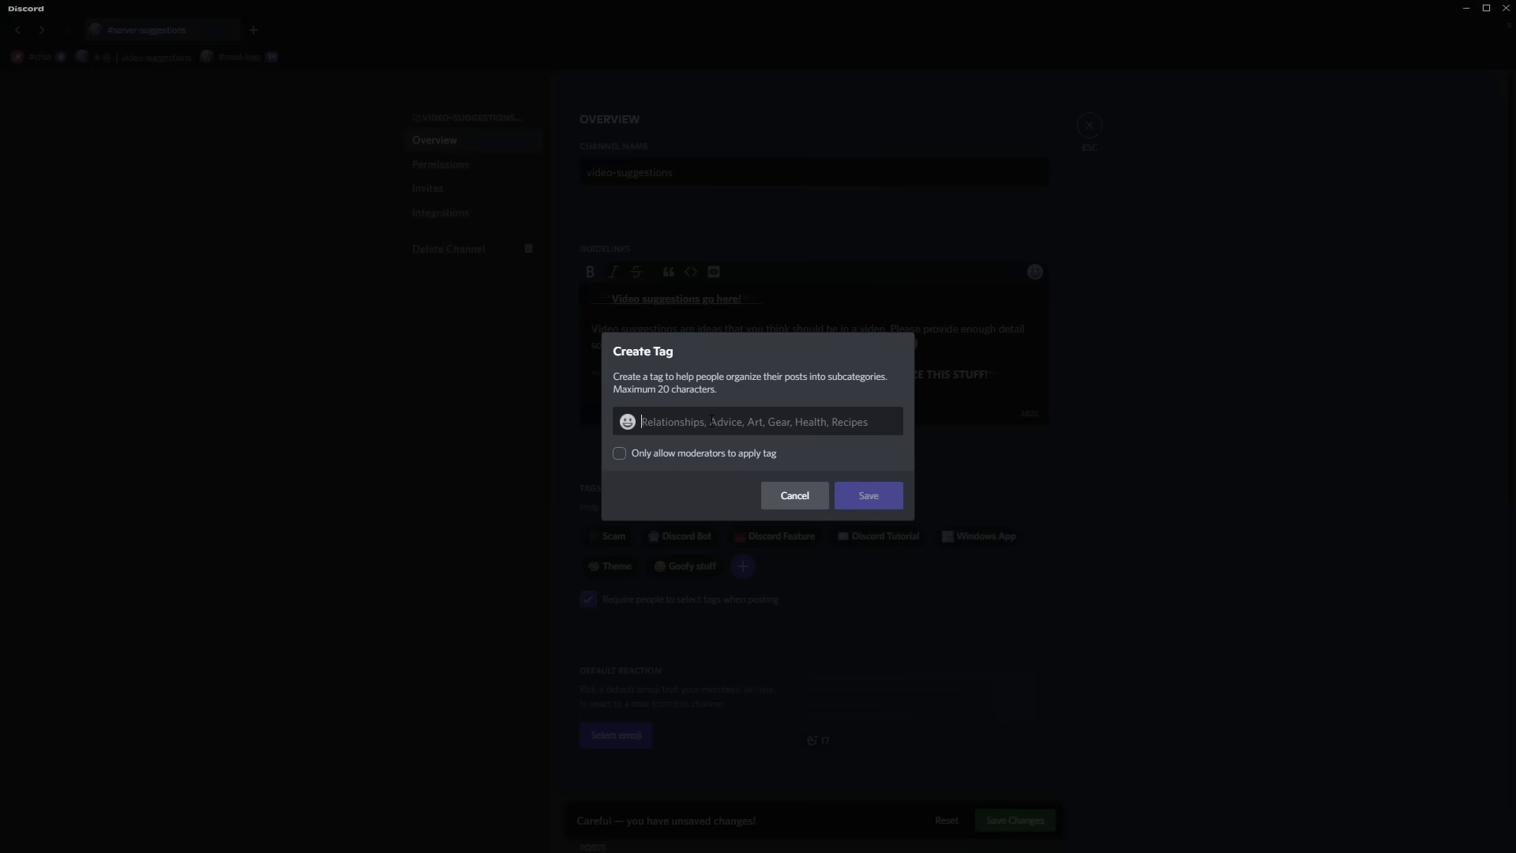
pyautogui.write('Other')
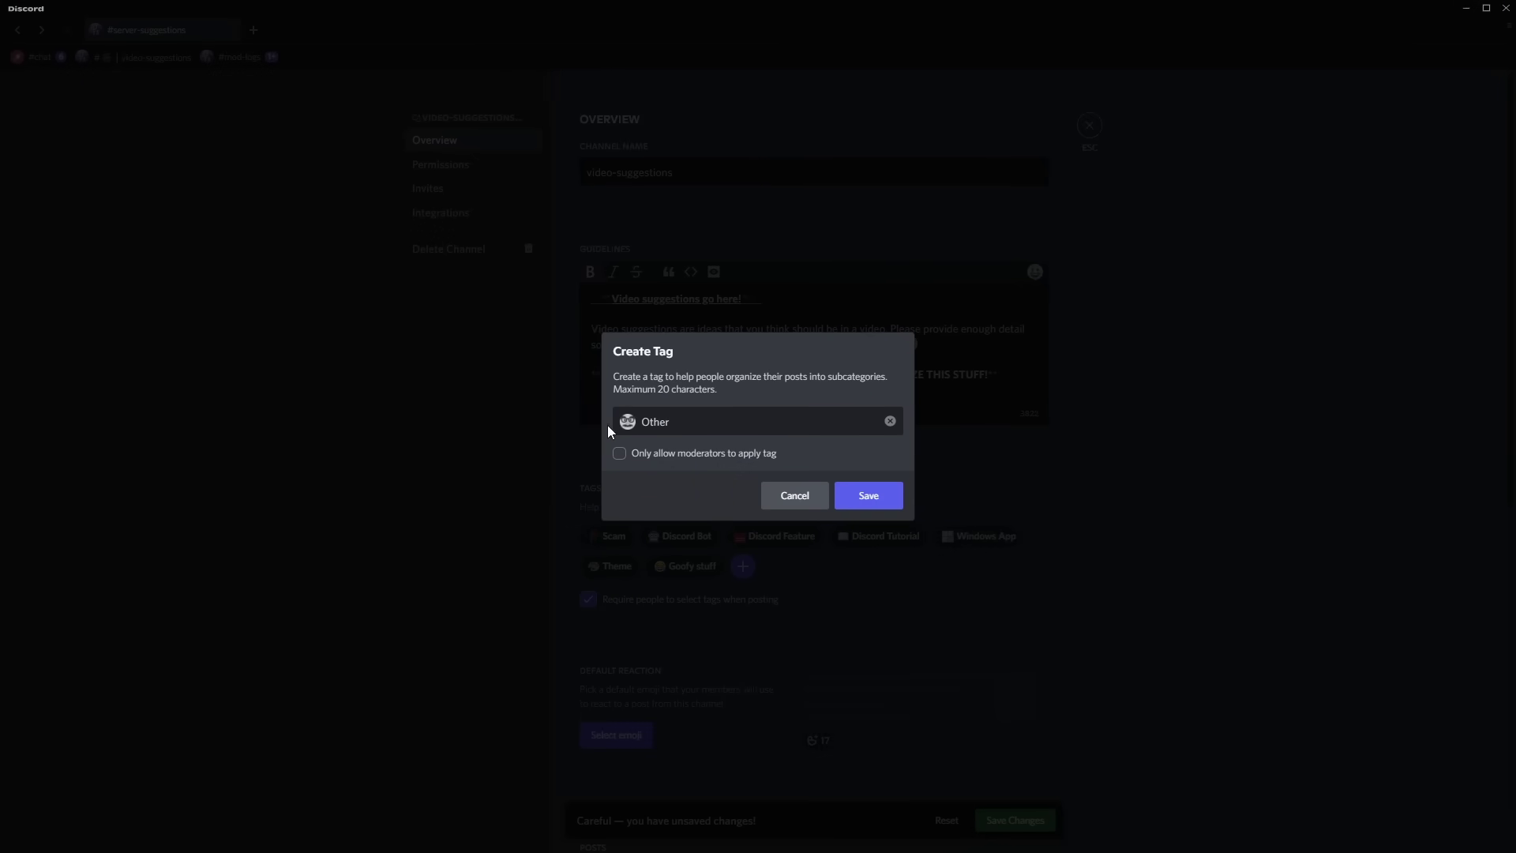
pyautogui.click(637, 430)
pyautogui.click(477, 294)
pyautogui.click(857, 501)
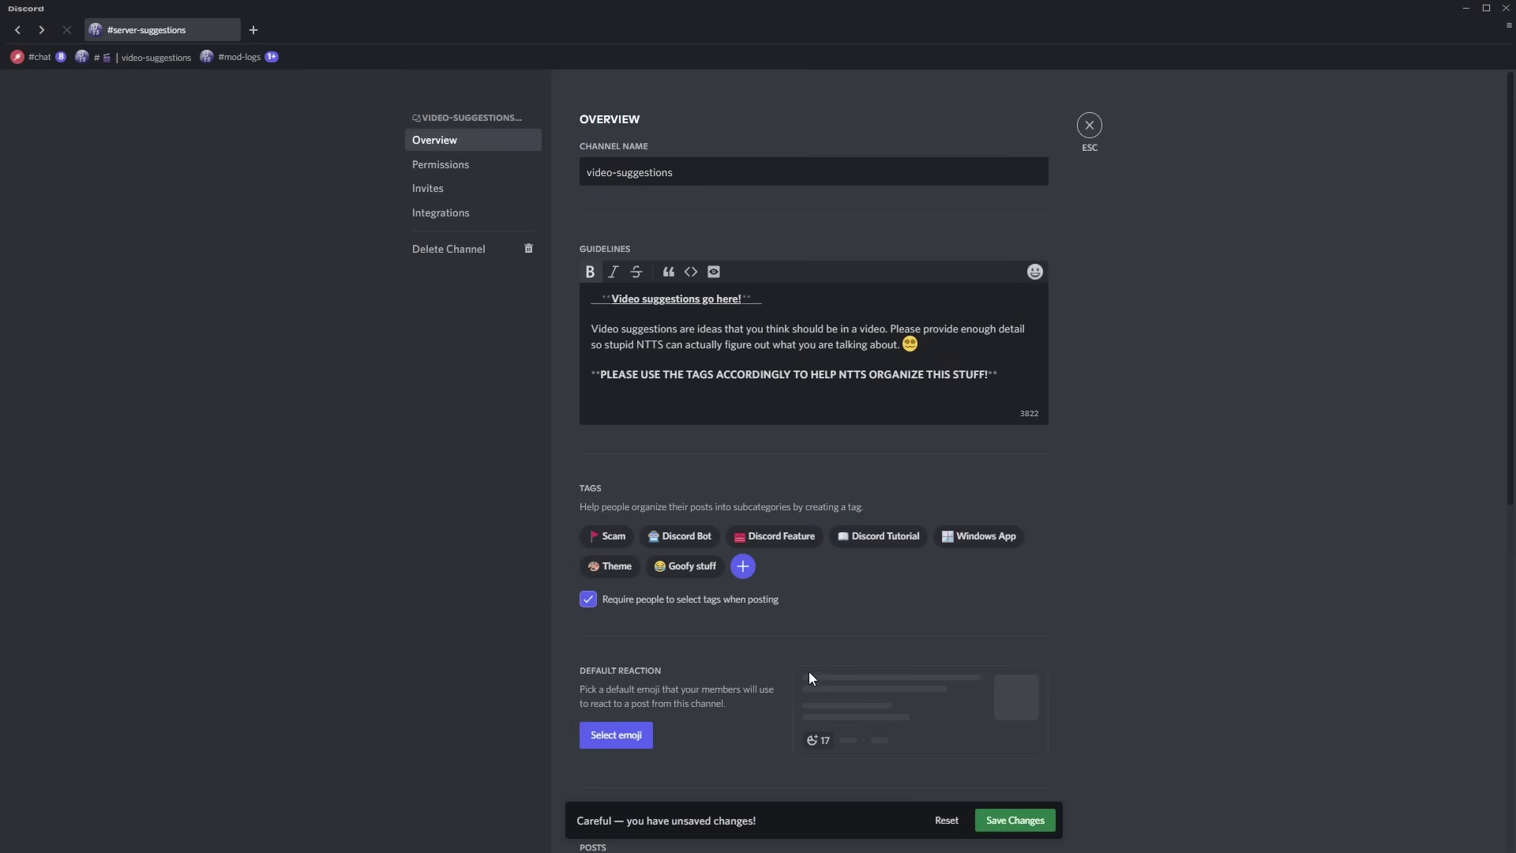
# Step: Set the video-suggestions forum's default reaction to the server's orange :upvote: emoji
pyautogui.scroll(-3, 845, 616)
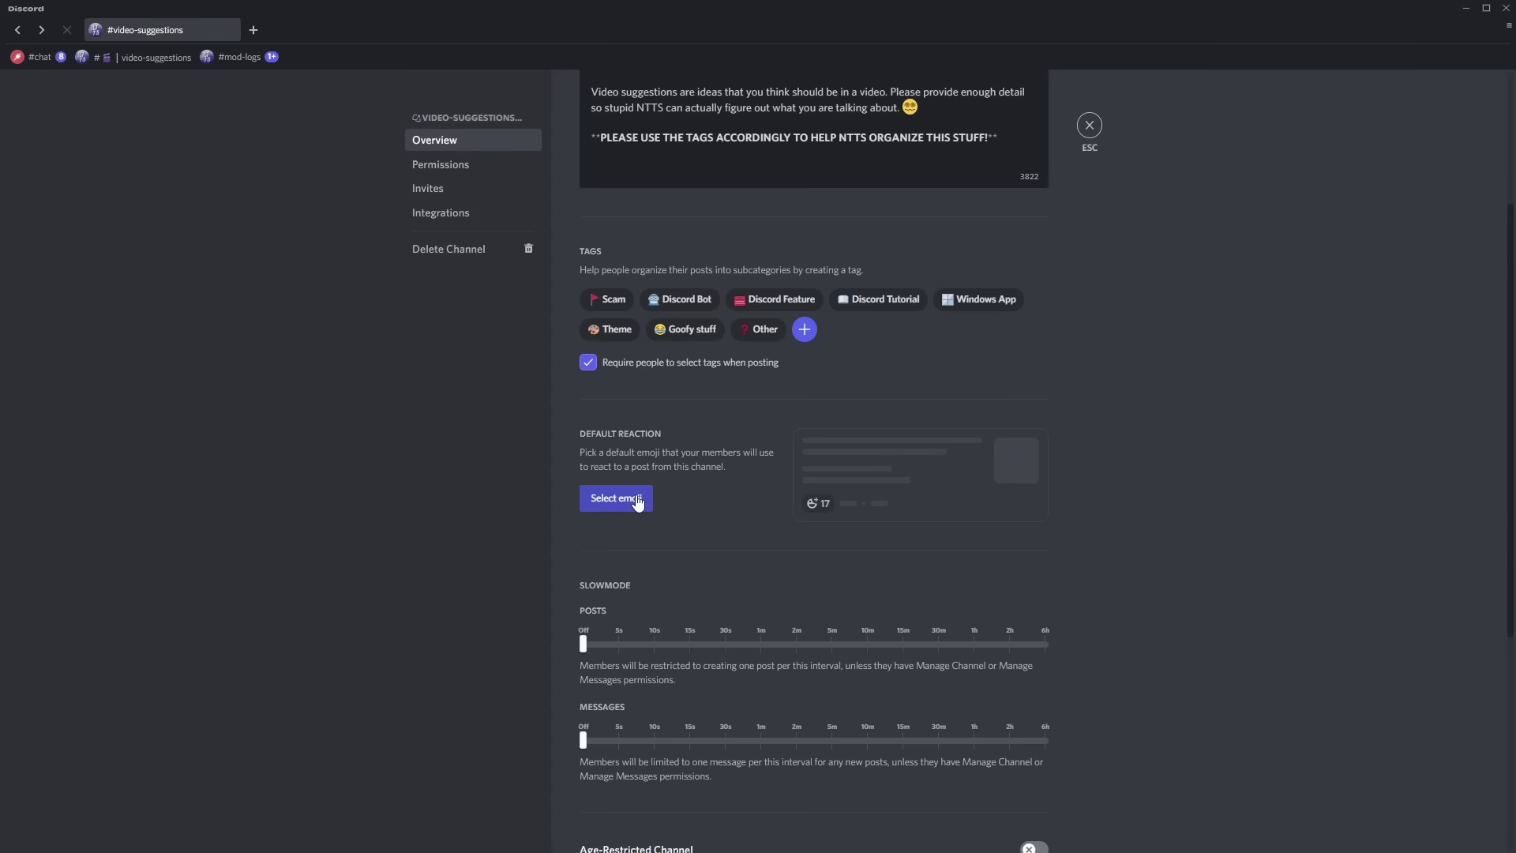
pyautogui.click(638, 499)
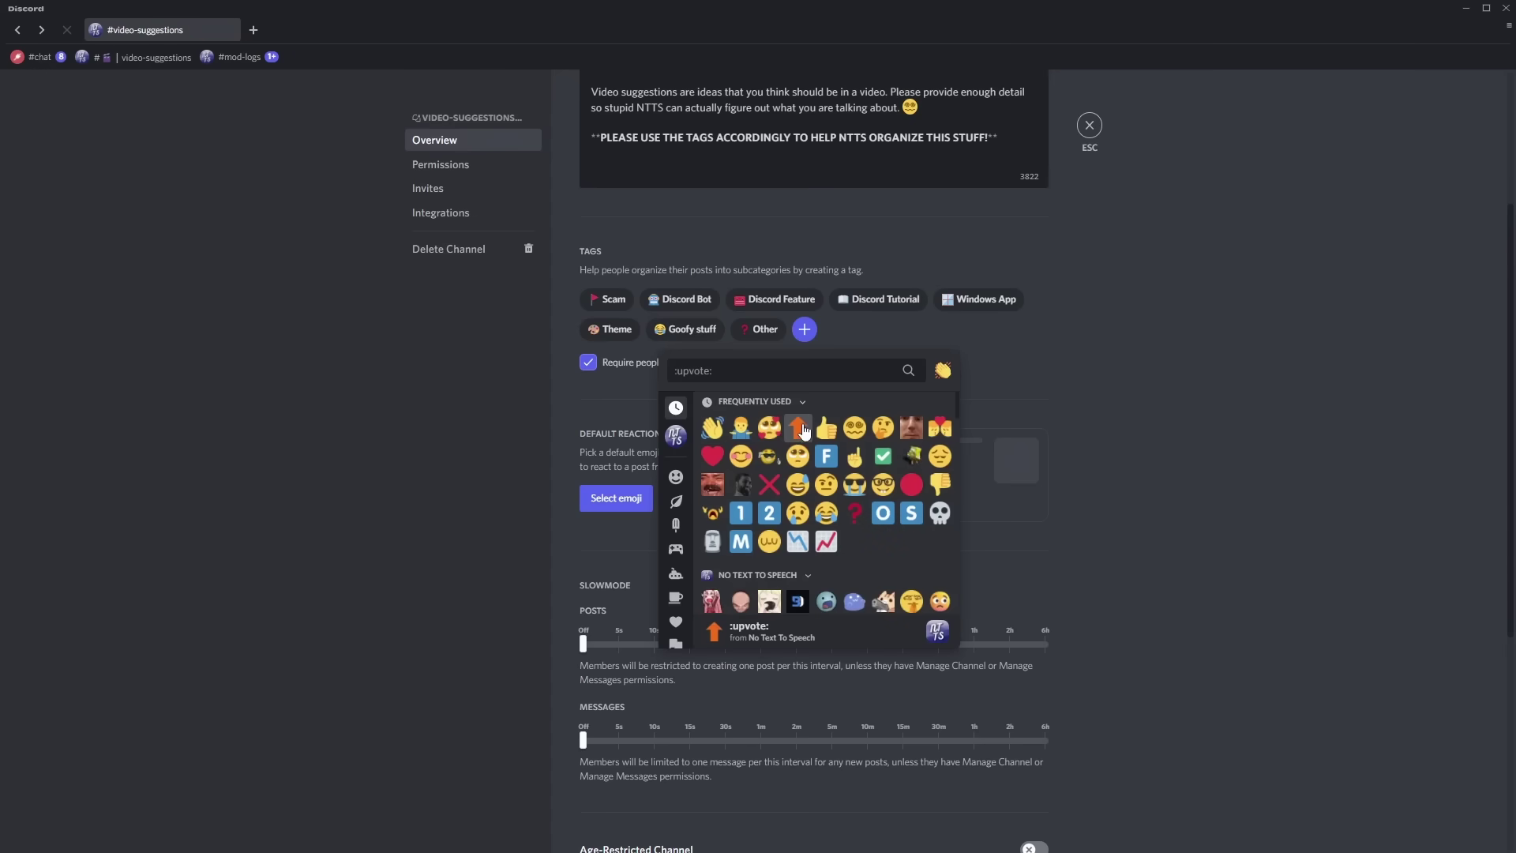
pyautogui.click(712, 602)
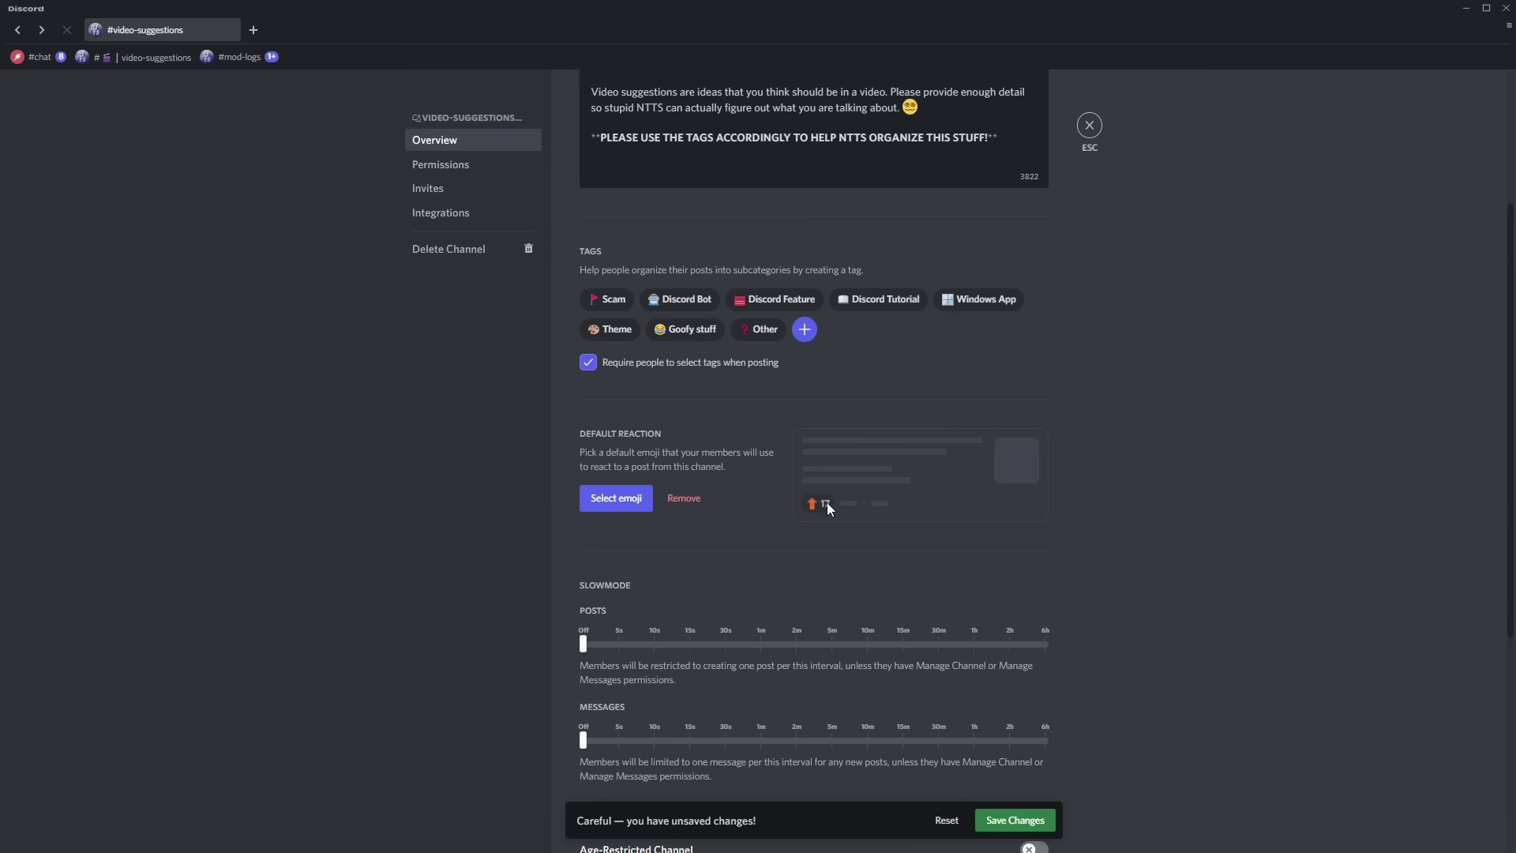
pyautogui.click(615, 504)
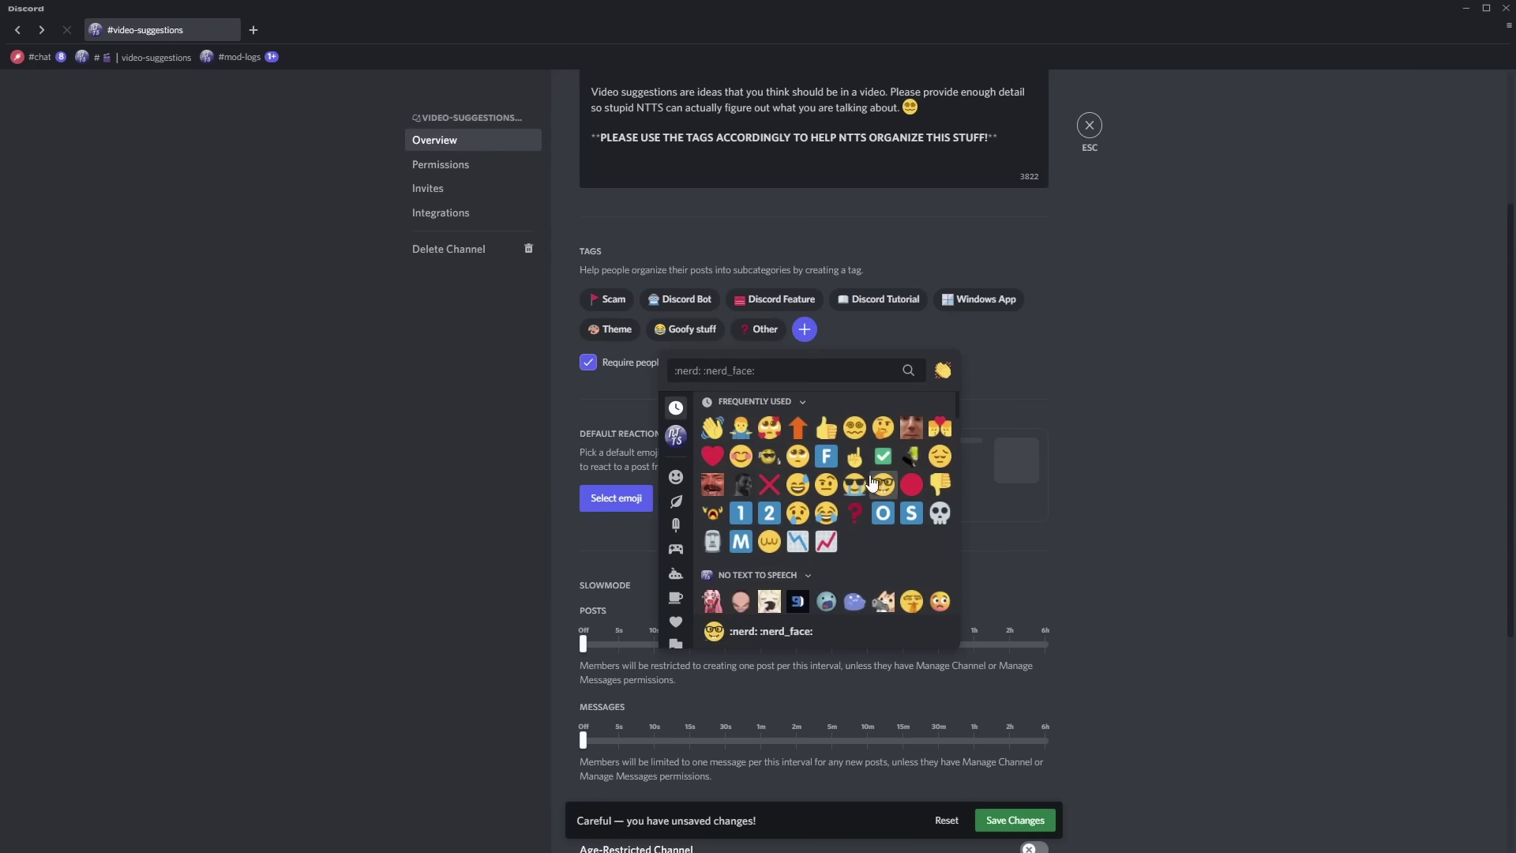
pyautogui.click(940, 487)
pyautogui.click(615, 498)
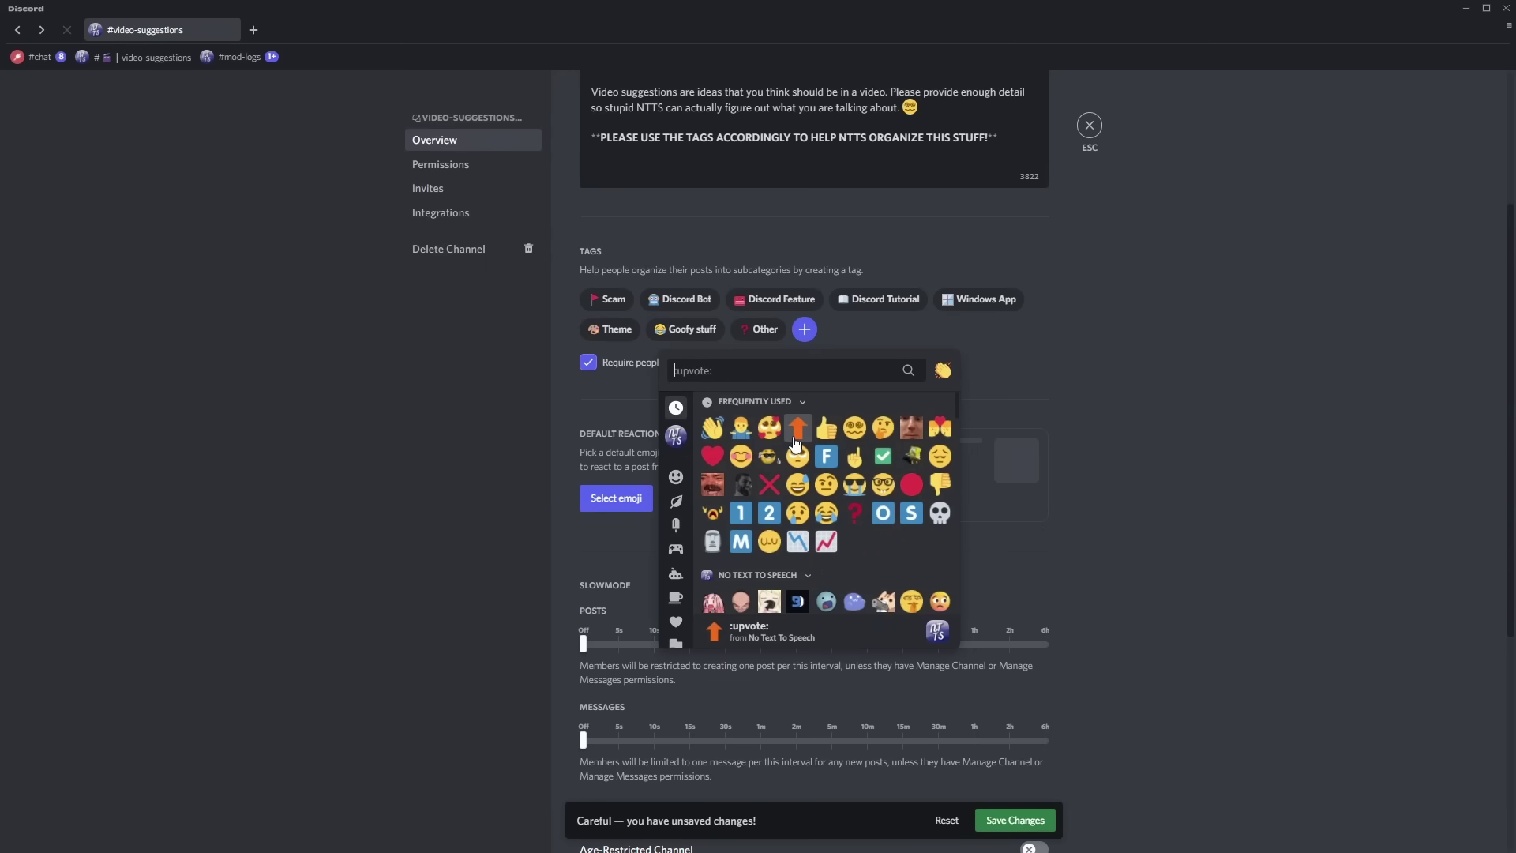
pyautogui.click(743, 555)
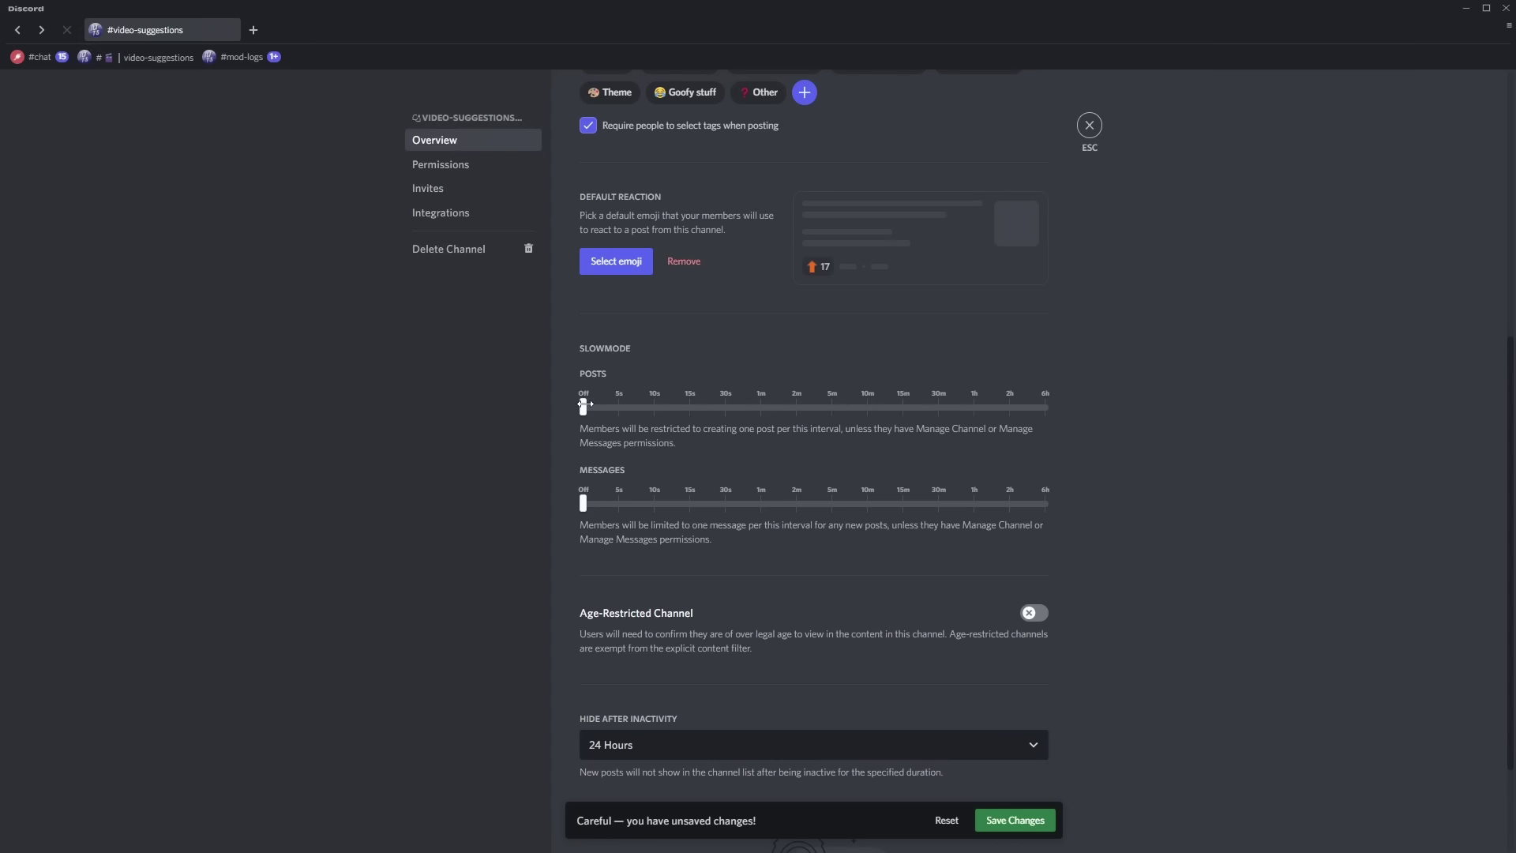
# Step: Set the forum's slowmode to 6 hours for posts and 10 seconds for messages
pyautogui.moveTo(586, 403); pyautogui.dragTo(950, 428)
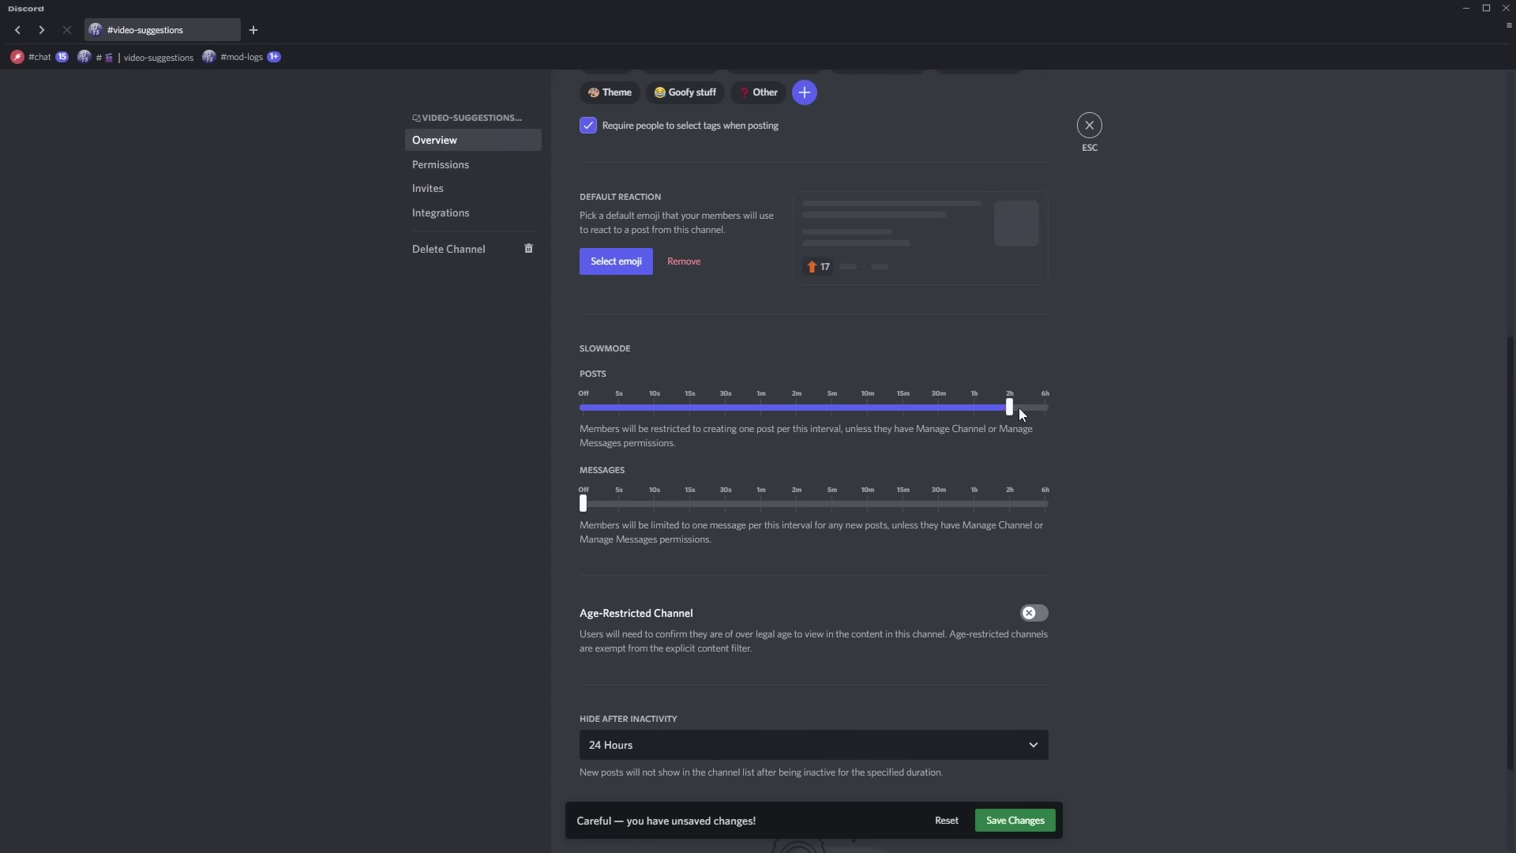
pyautogui.moveTo(1018, 410); pyautogui.dragTo(923, 411)
pyautogui.moveTo(1007, 410); pyautogui.dragTo(1045, 407)
pyautogui.moveTo(589, 503); pyautogui.dragTo(654, 503)
# Step: Examine the available durations for hiding posts after inactivity and leave the channel settings
pyautogui.scroll(-2, 929, 538)
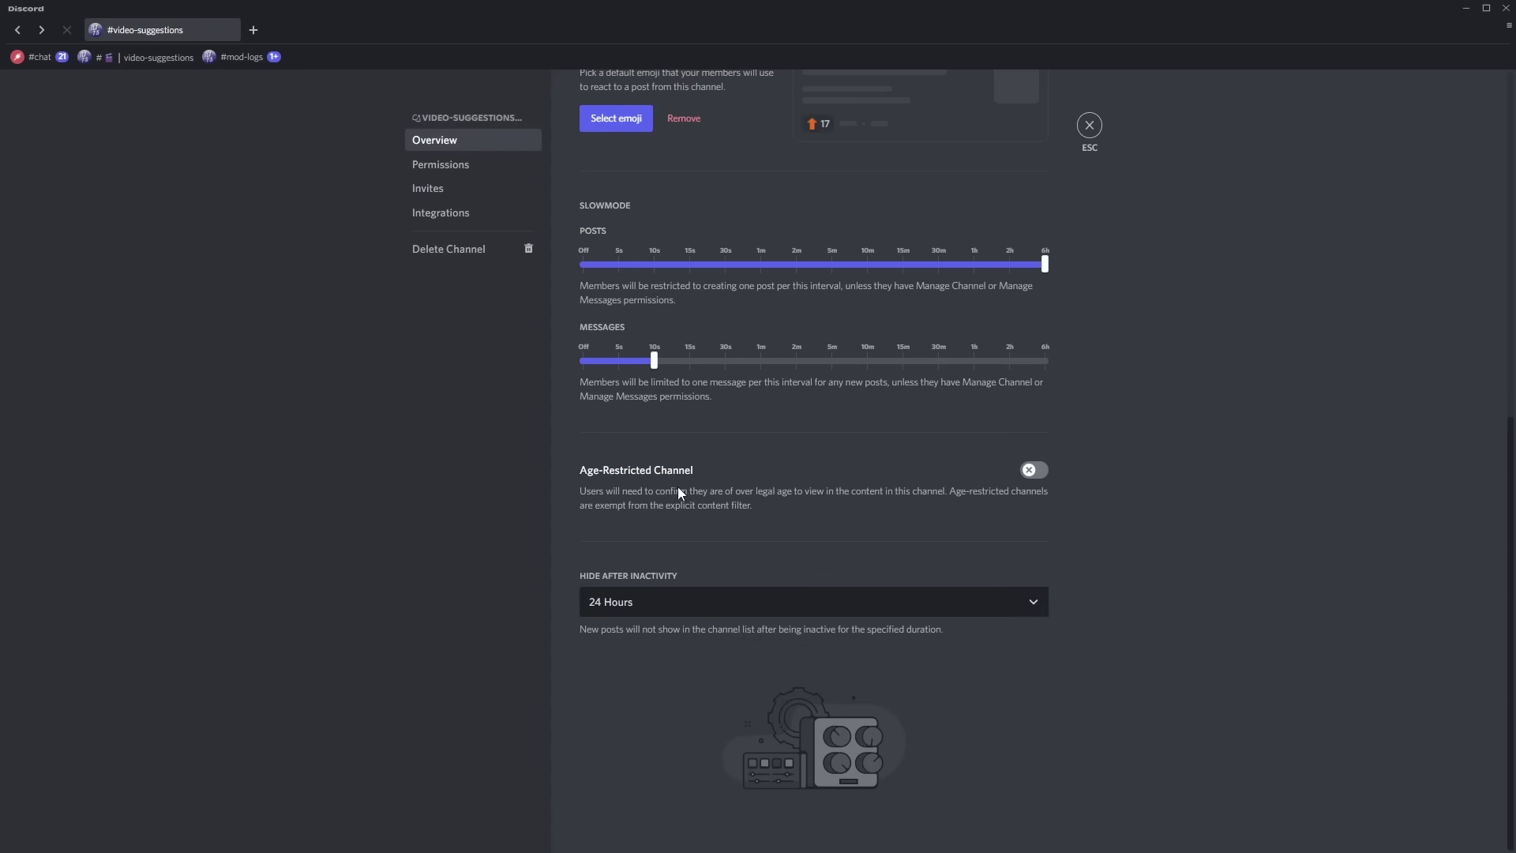
pyautogui.click(658, 604)
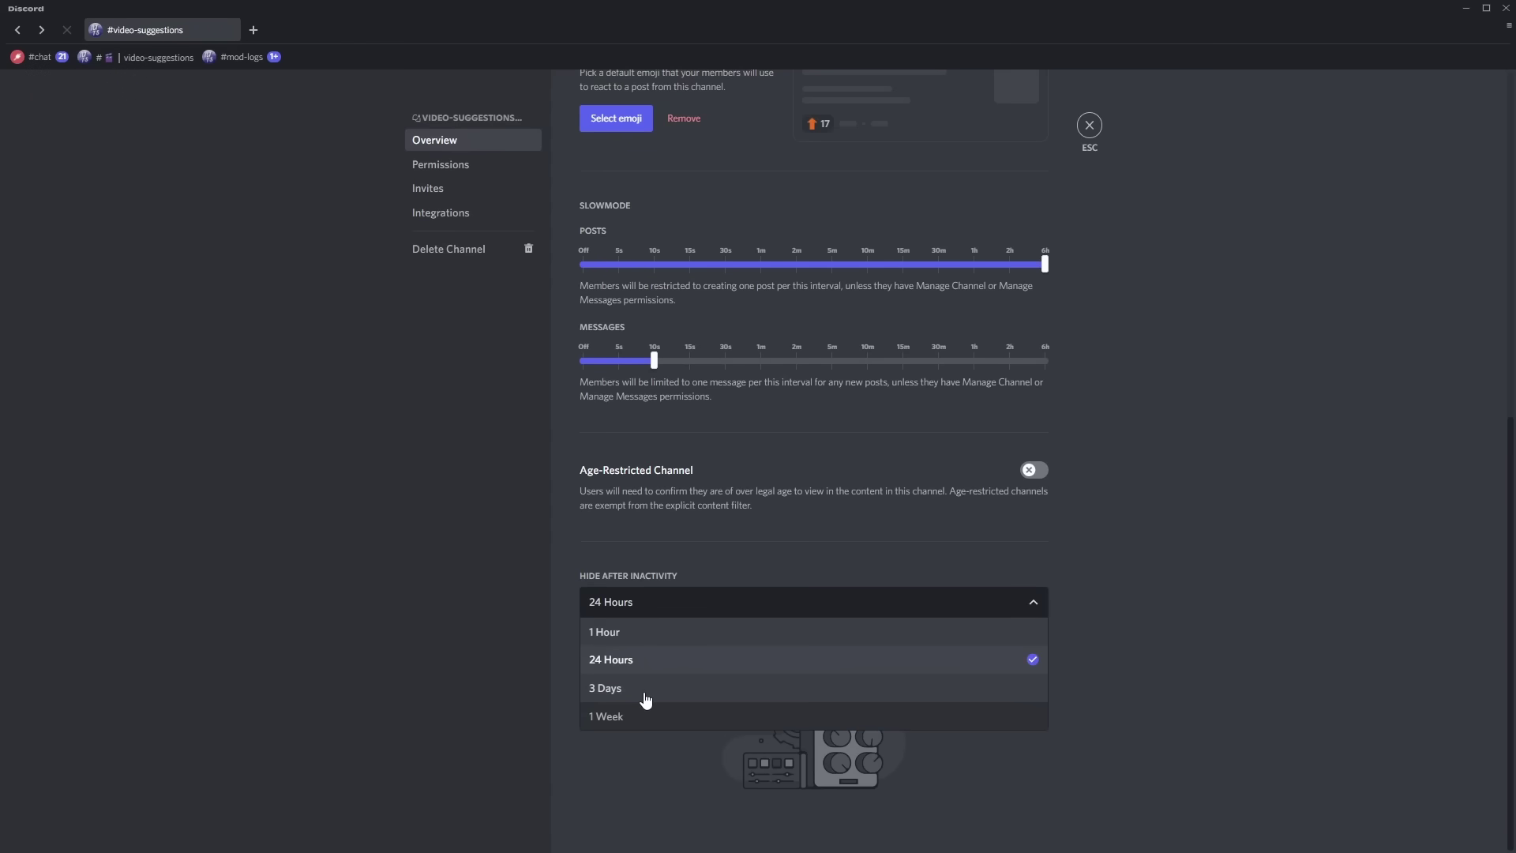
pyautogui.press('Escape')
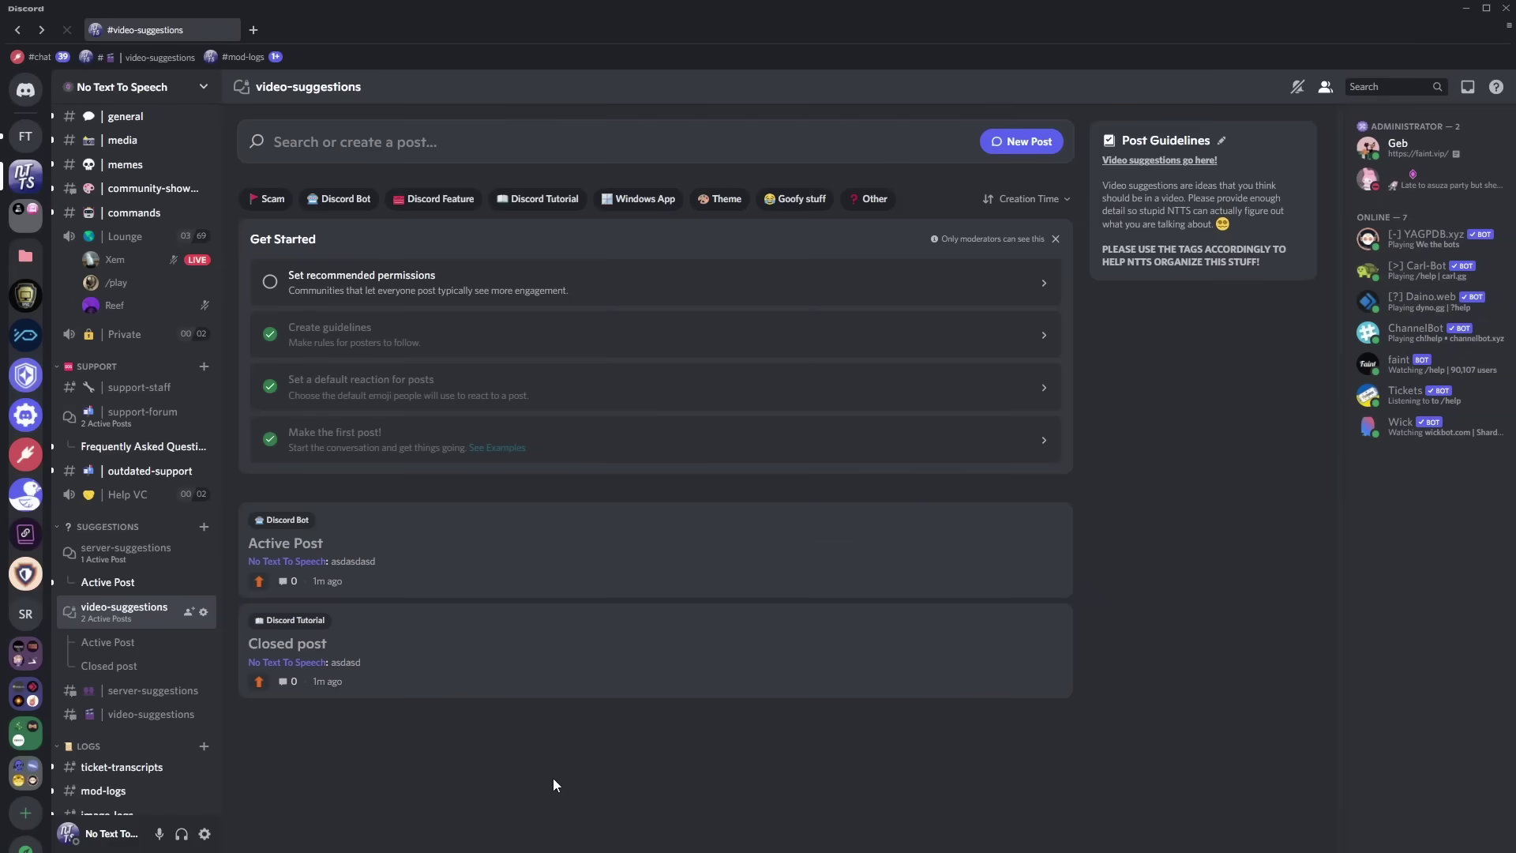
# Step: Close the "Closed post" post, search the forum for "closed" and open the matching post
pyautogui.rightClick(429, 670)
pyautogui.click(449, 749)
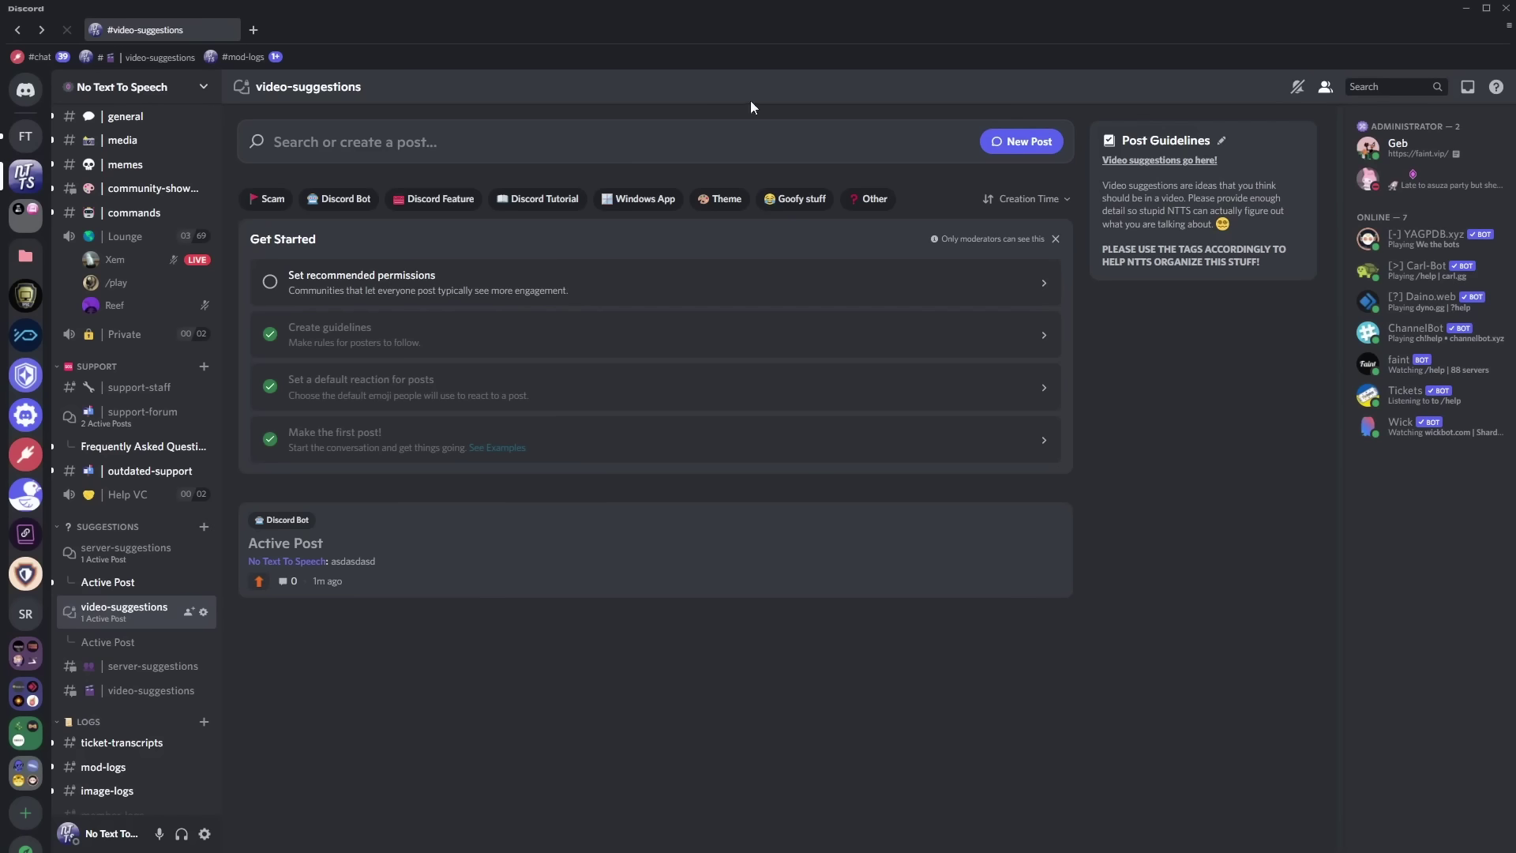
pyautogui.click(390, 156)
pyautogui.write('closed')
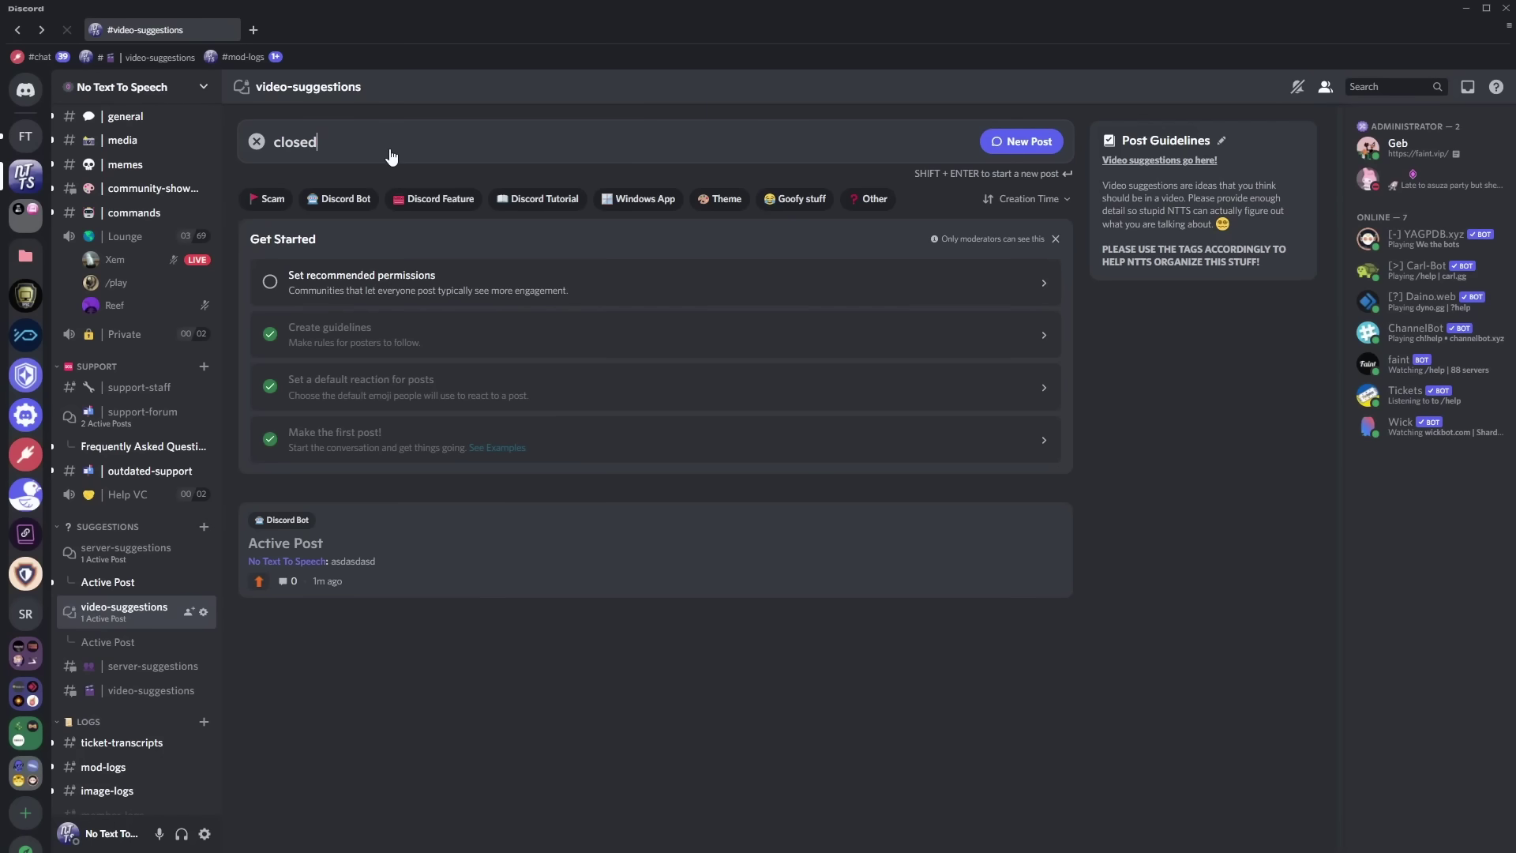
pyautogui.click(456, 591)
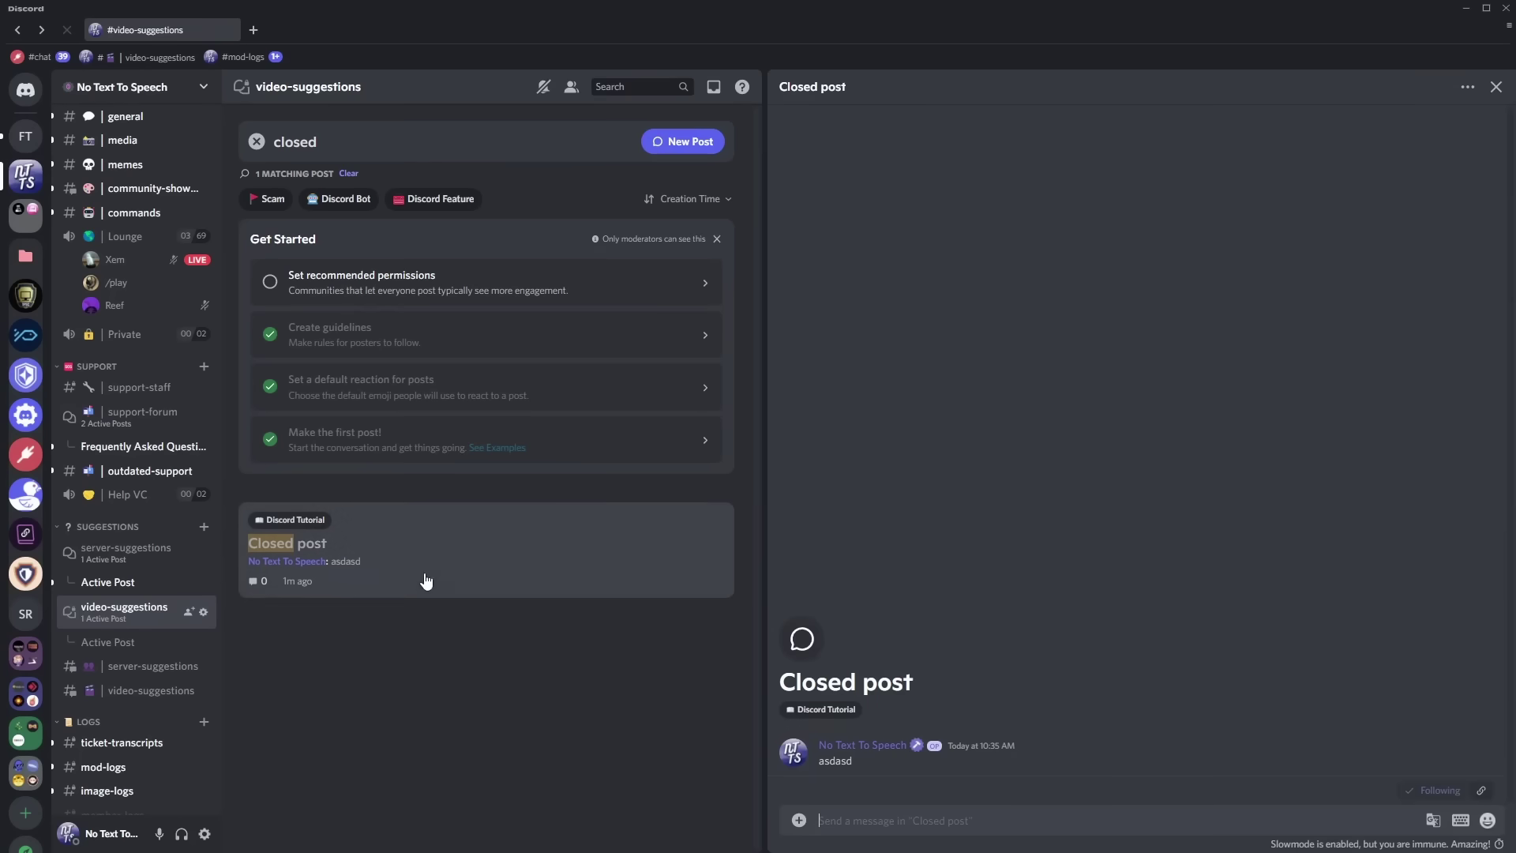
# Step: Reopen the closed post by sending the message "asjkdhkajshd" in it
pyautogui.click(1468, 87)
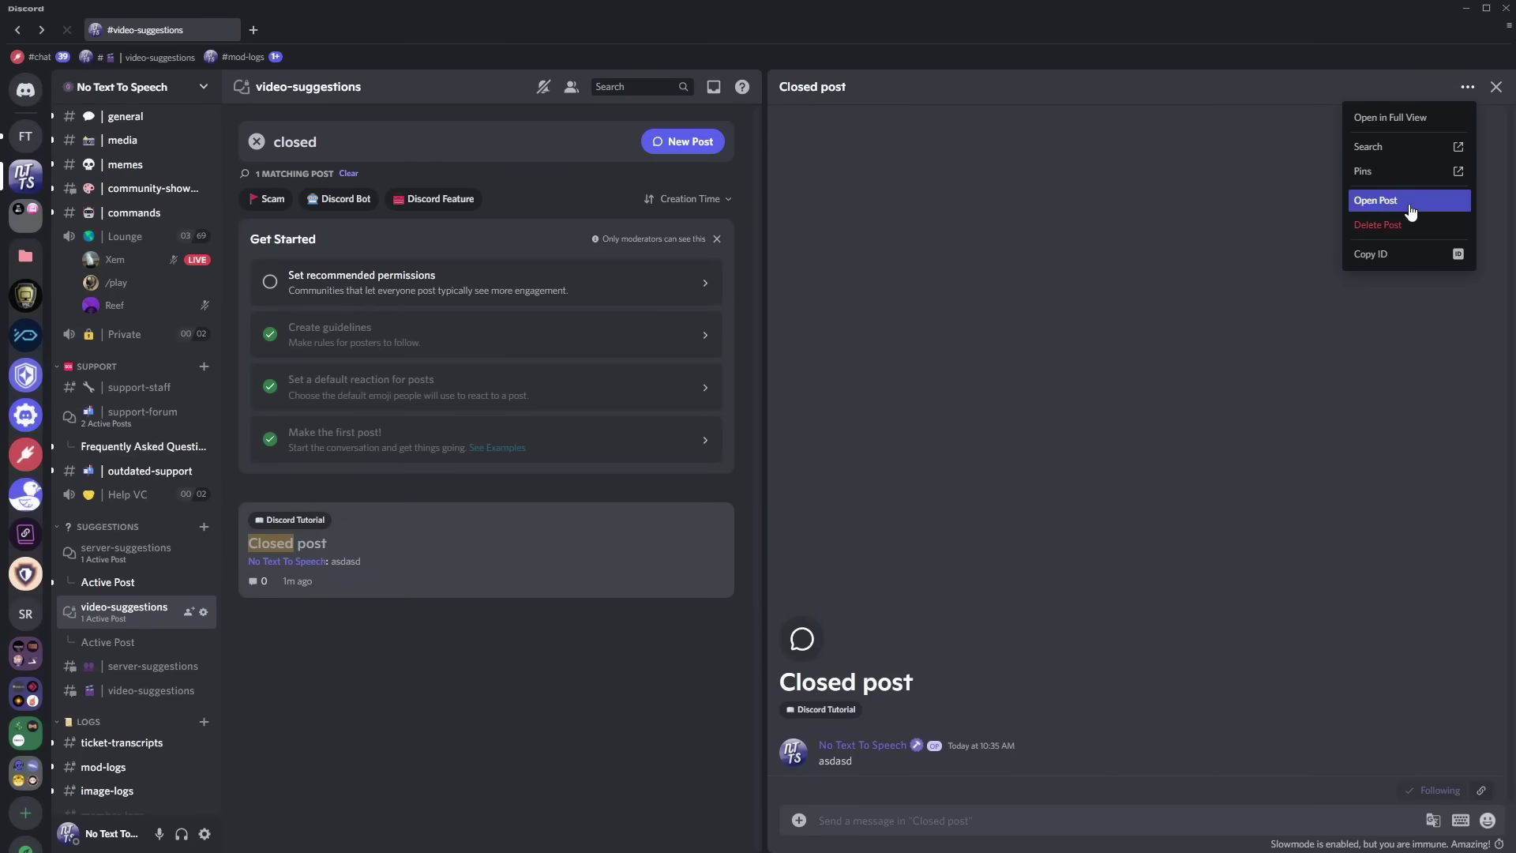
pyautogui.click(597, 745)
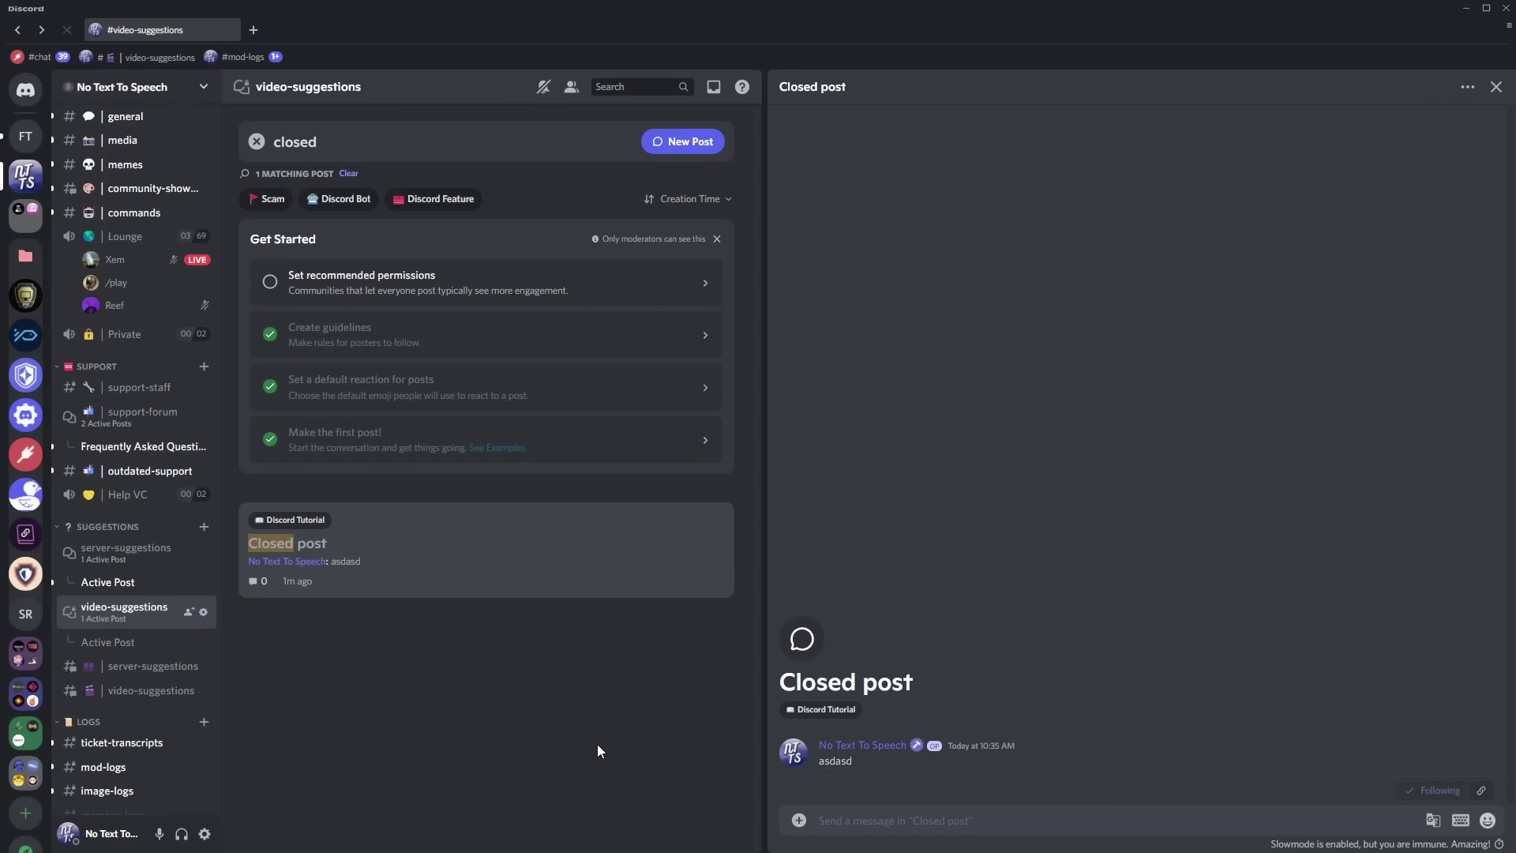
pyautogui.write('asjkdhkajshd')
pyautogui.press('Return')
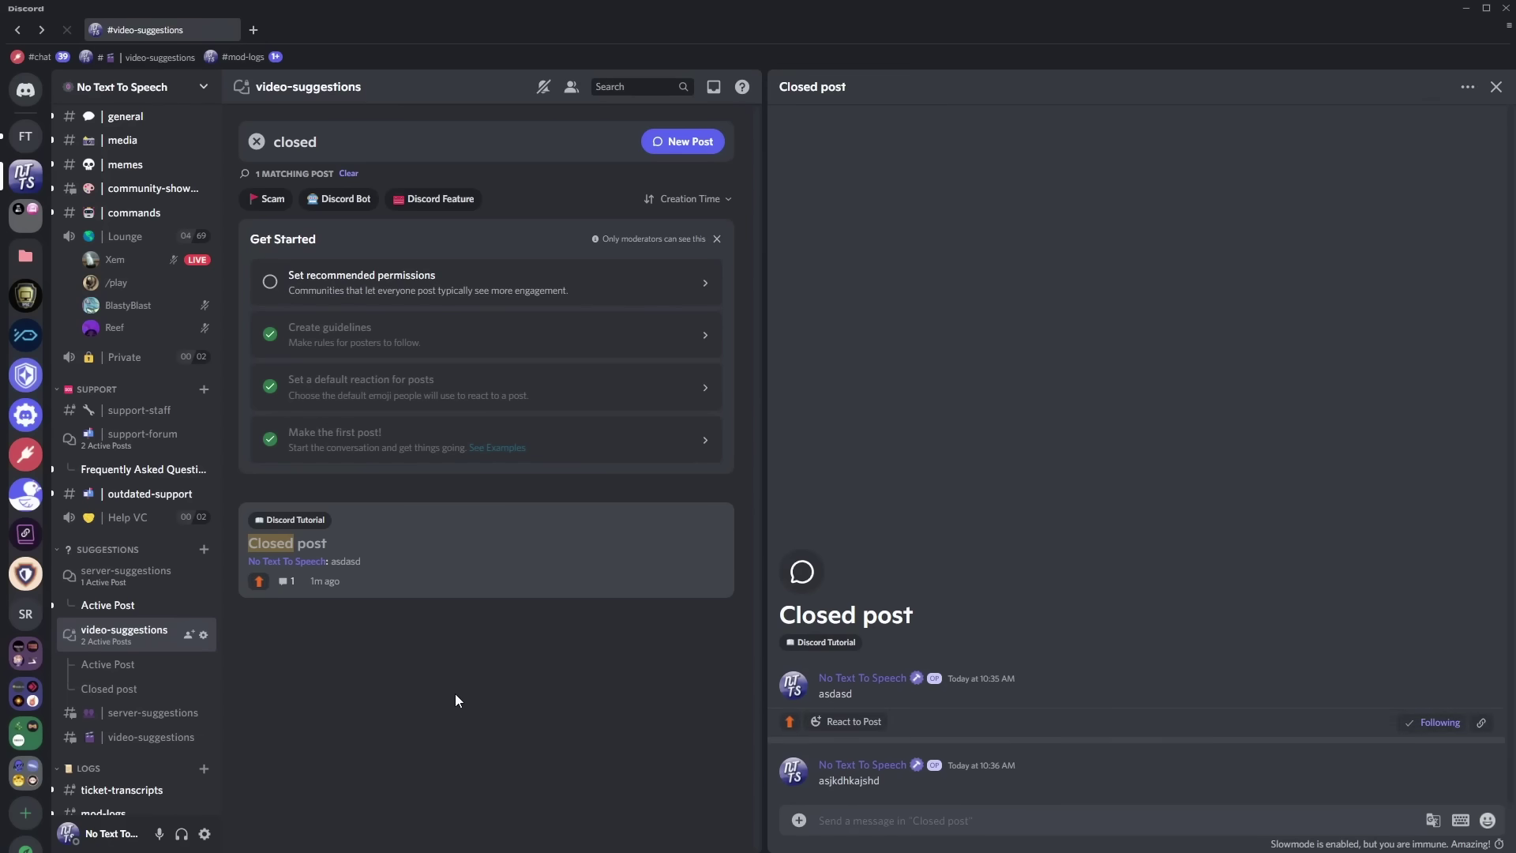
# Step: Clear the forum search and review the management options of "Closed post", including Close & Lock Post
pyautogui.click(356, 139)
pyautogui.click(256, 144)
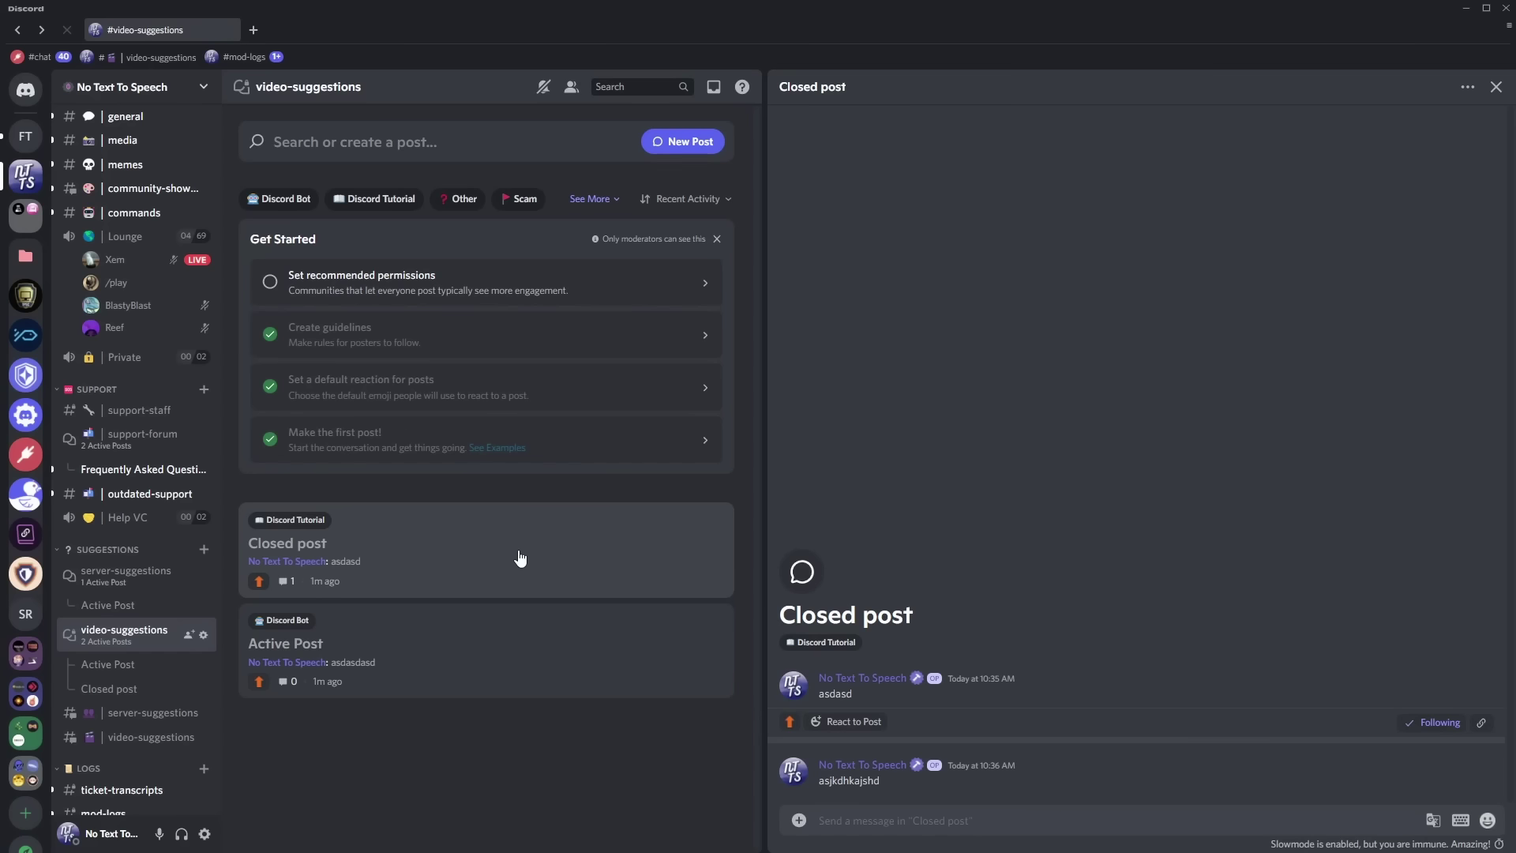
pyautogui.rightClick(399, 553)
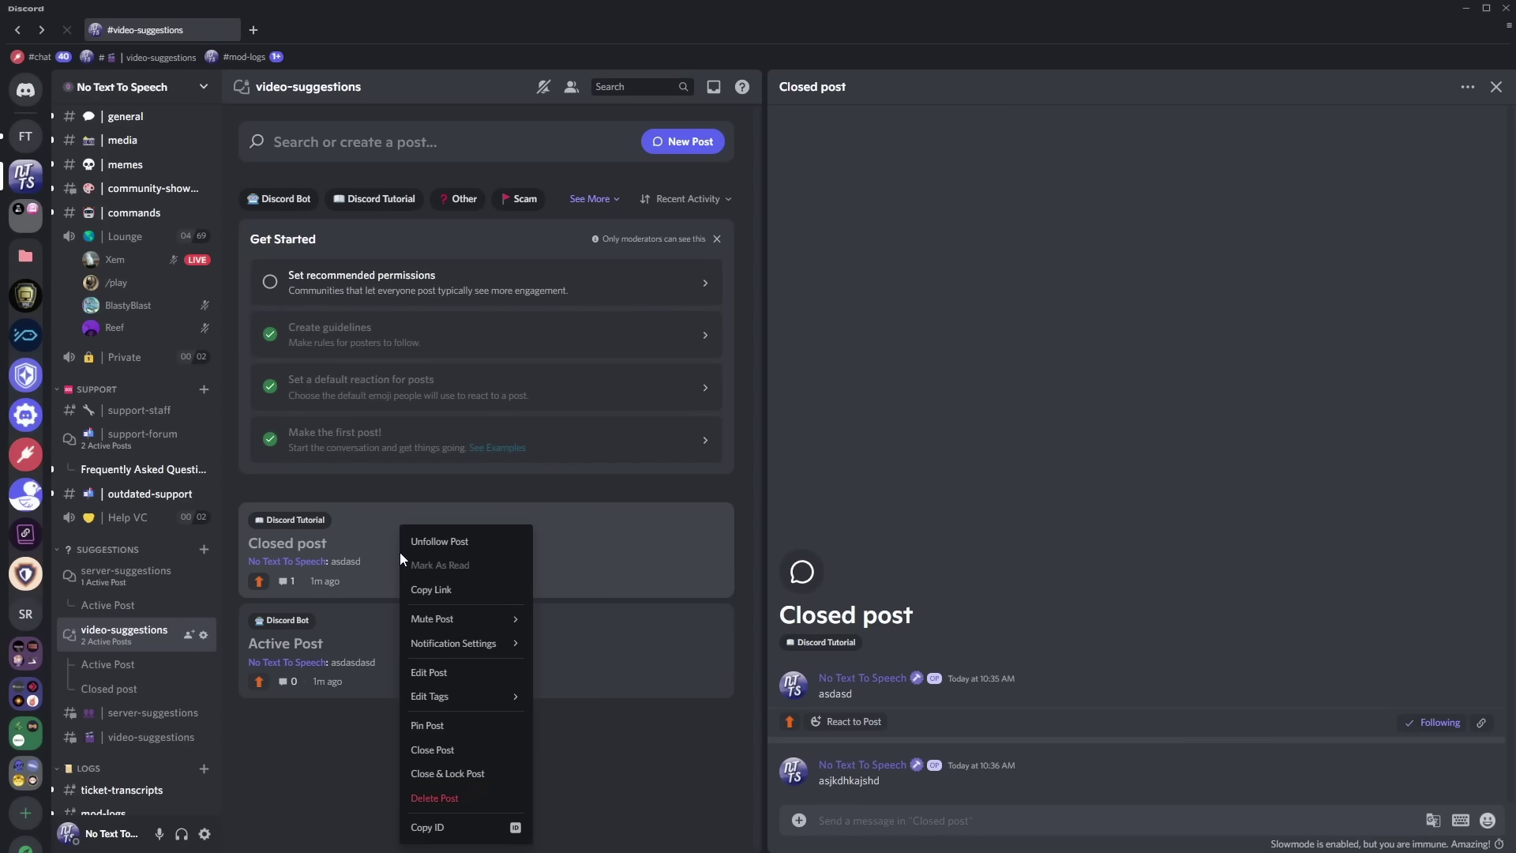
pyautogui.click(461, 773)
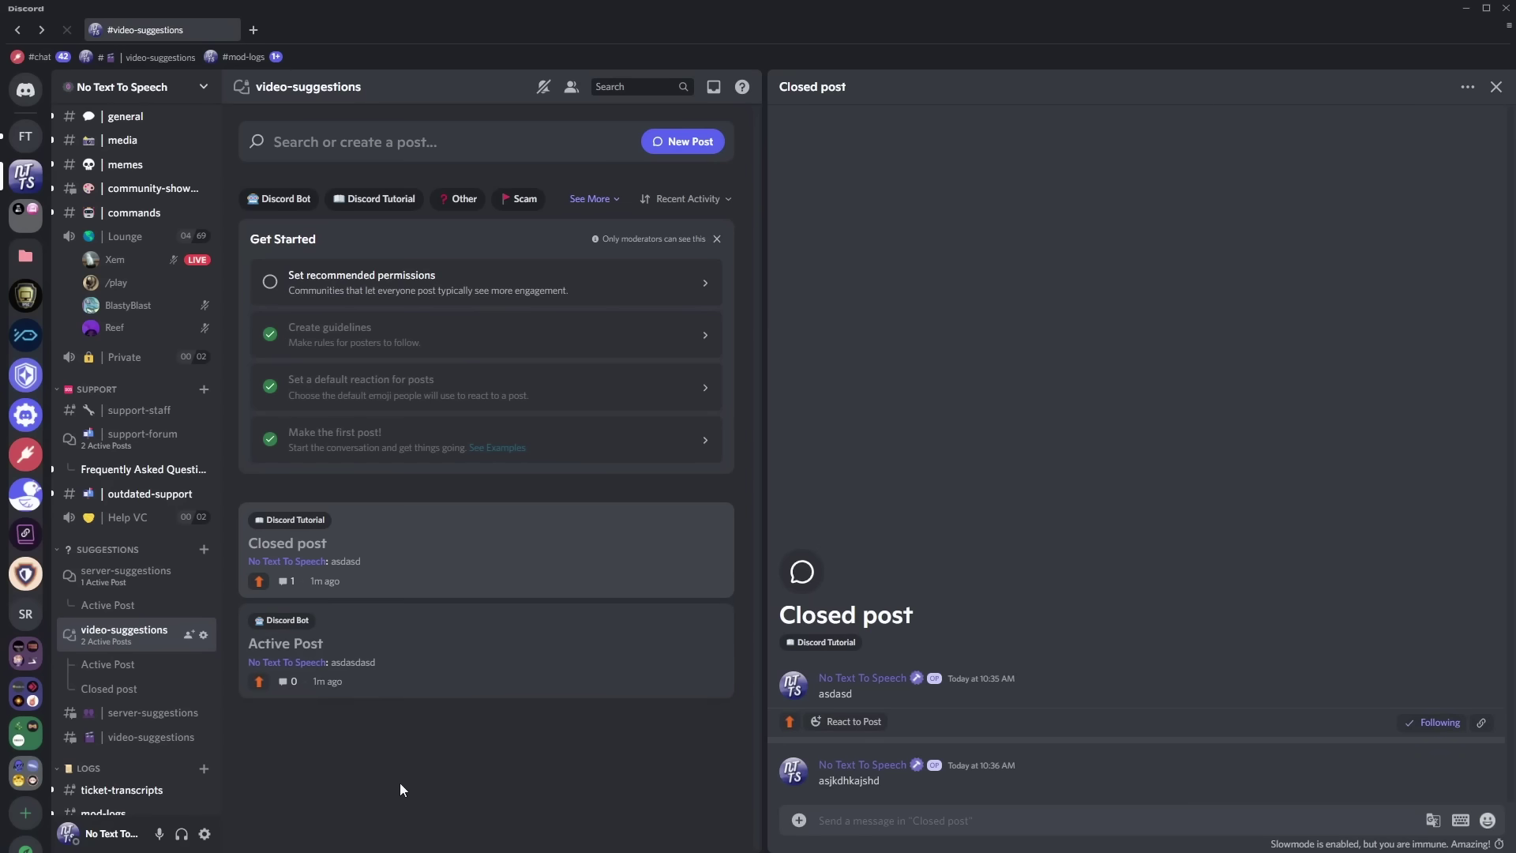
# Step: Pin "Active Post" in video-suggestions and add the Discord Tutorial, Other and Scam tags to it
pyautogui.rightClick(375, 647)
pyautogui.click(423, 723)
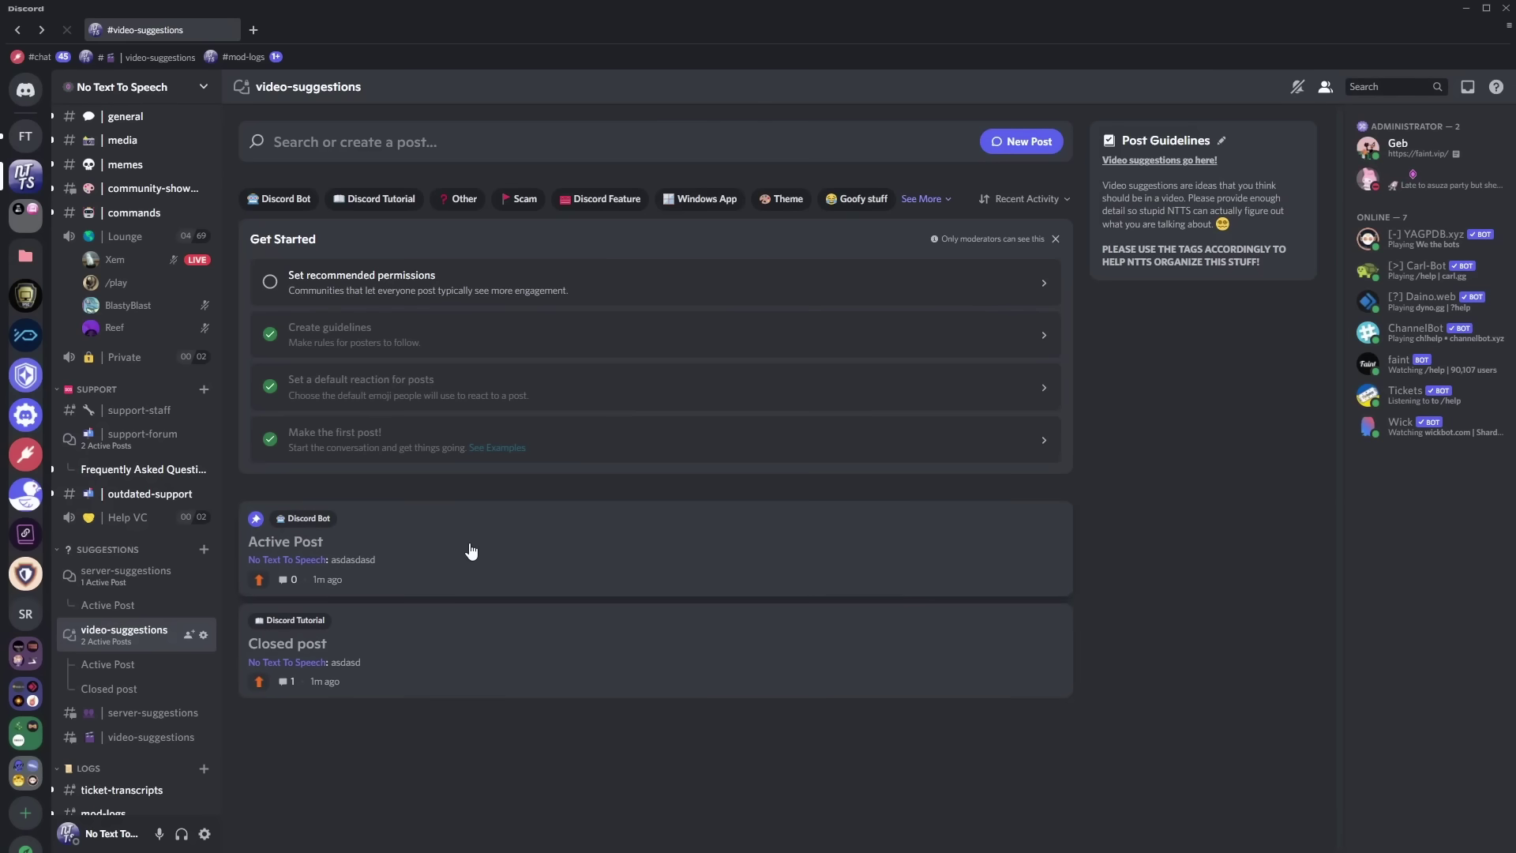
pyautogui.rightClick(470, 549)
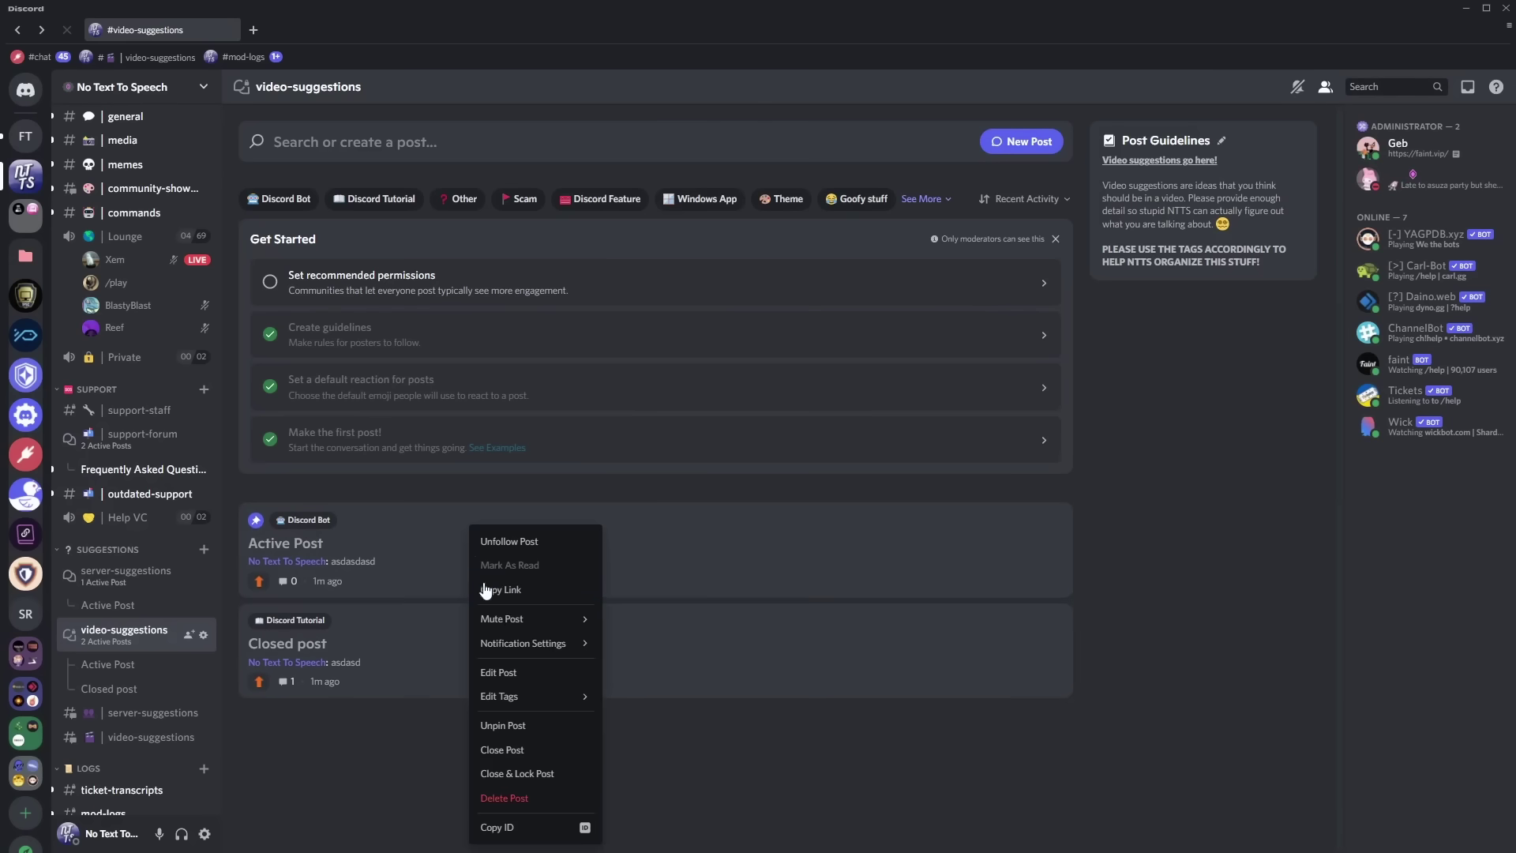
pyautogui.moveTo(517, 696)
pyautogui.click(721, 682)
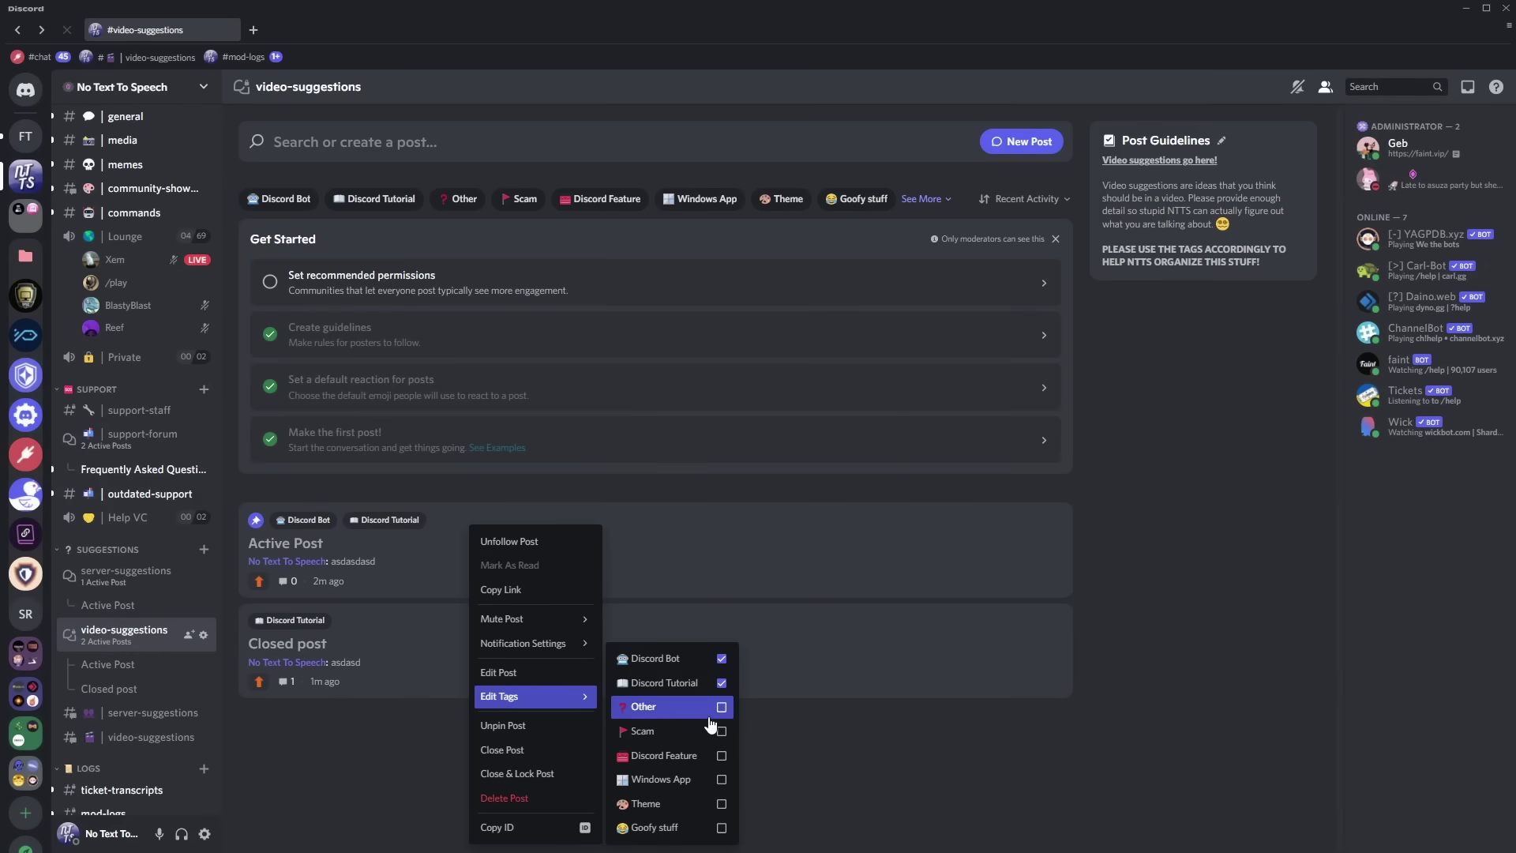
pyautogui.click(721, 731)
# Step: Delete the "Closed post" post from the video-suggestions forum
pyautogui.rightClick(393, 649)
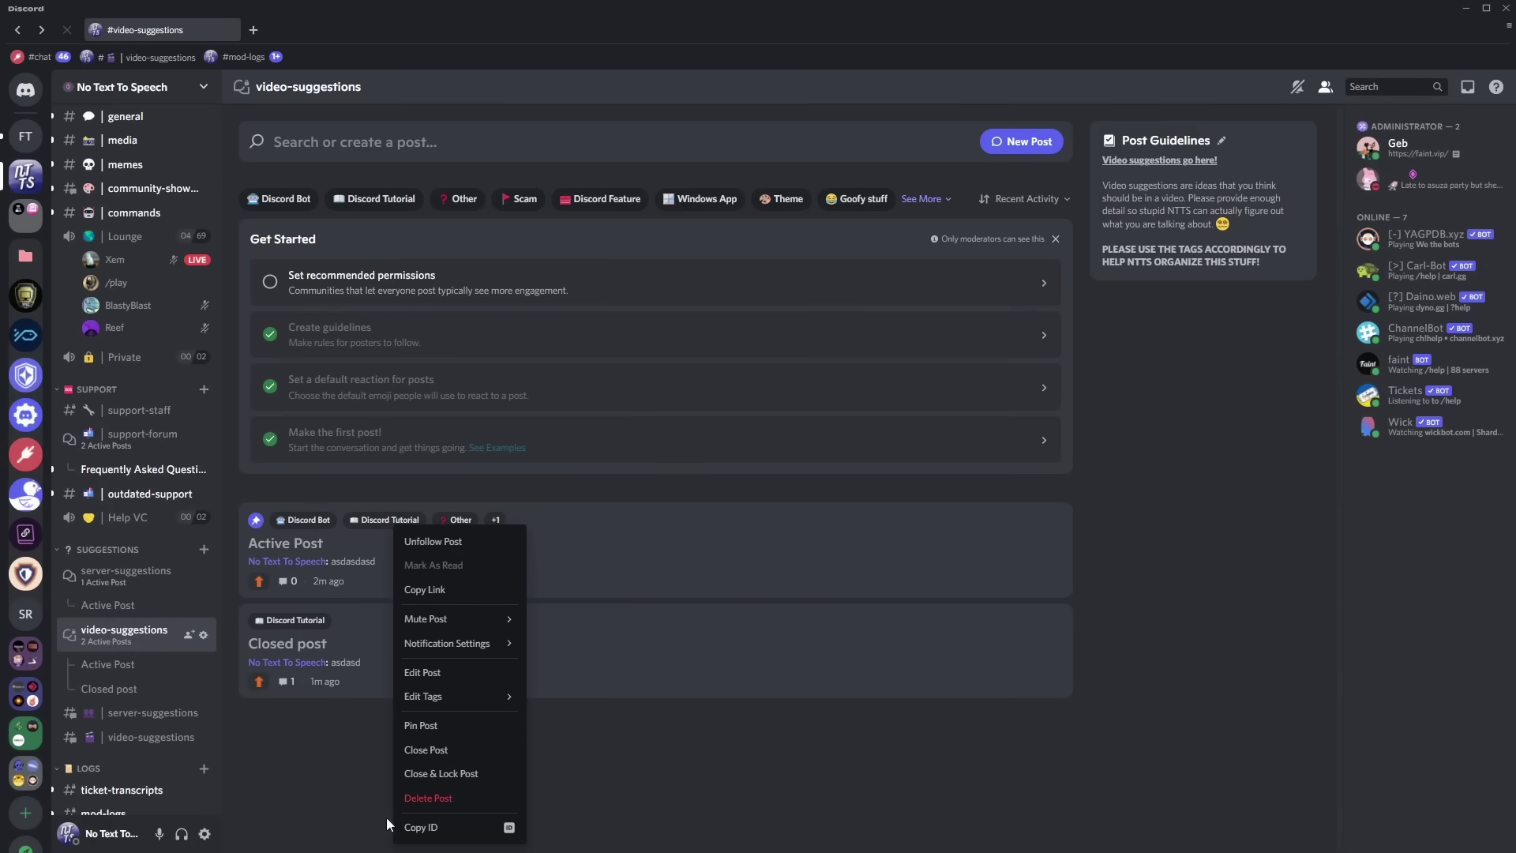
pyautogui.click(419, 798)
pyautogui.click(875, 469)
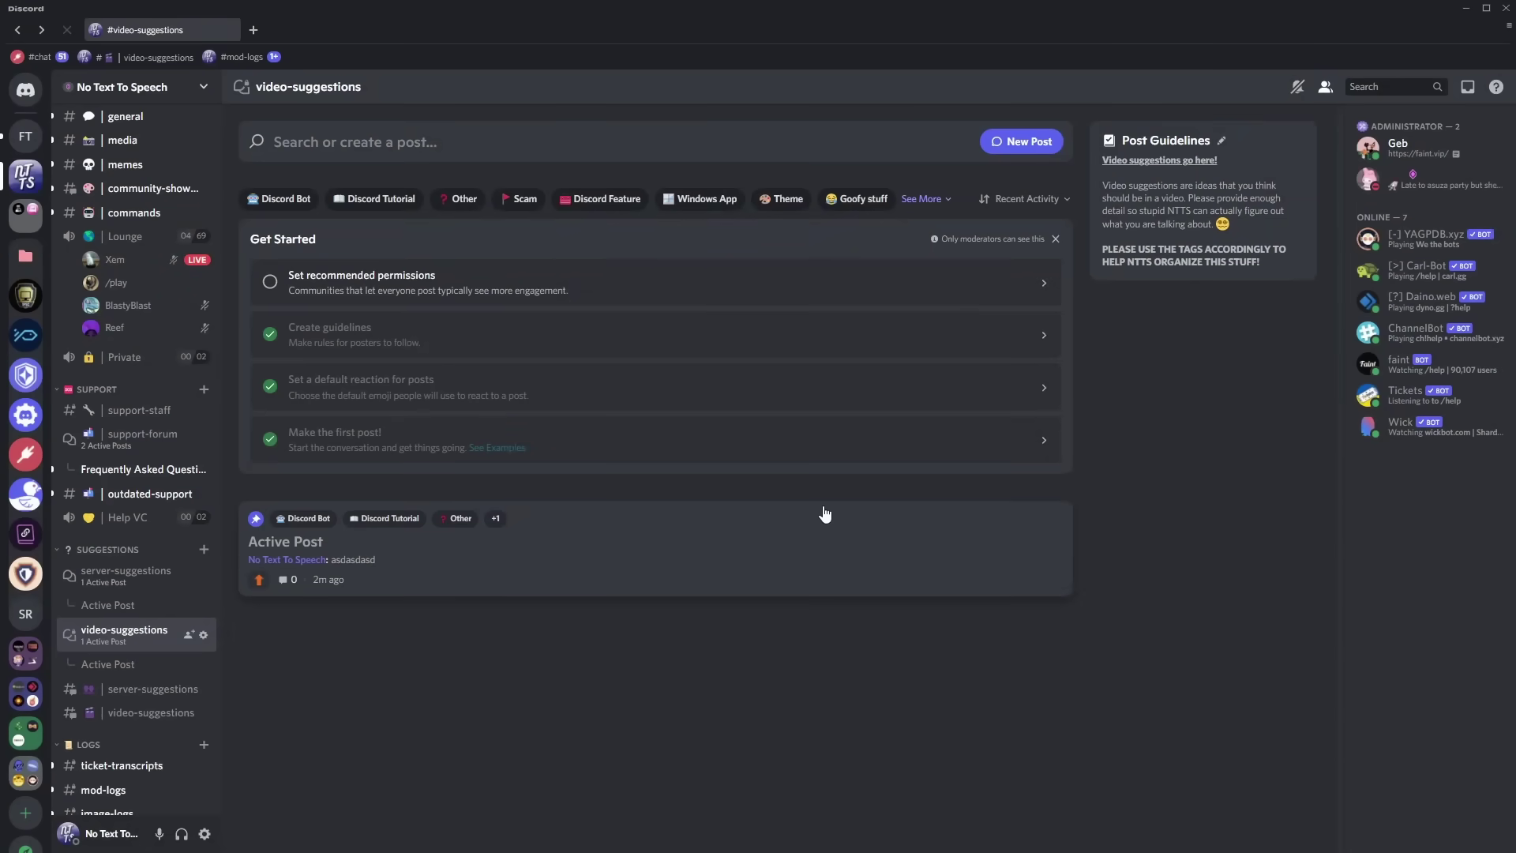
pyautogui.click(363, 284)
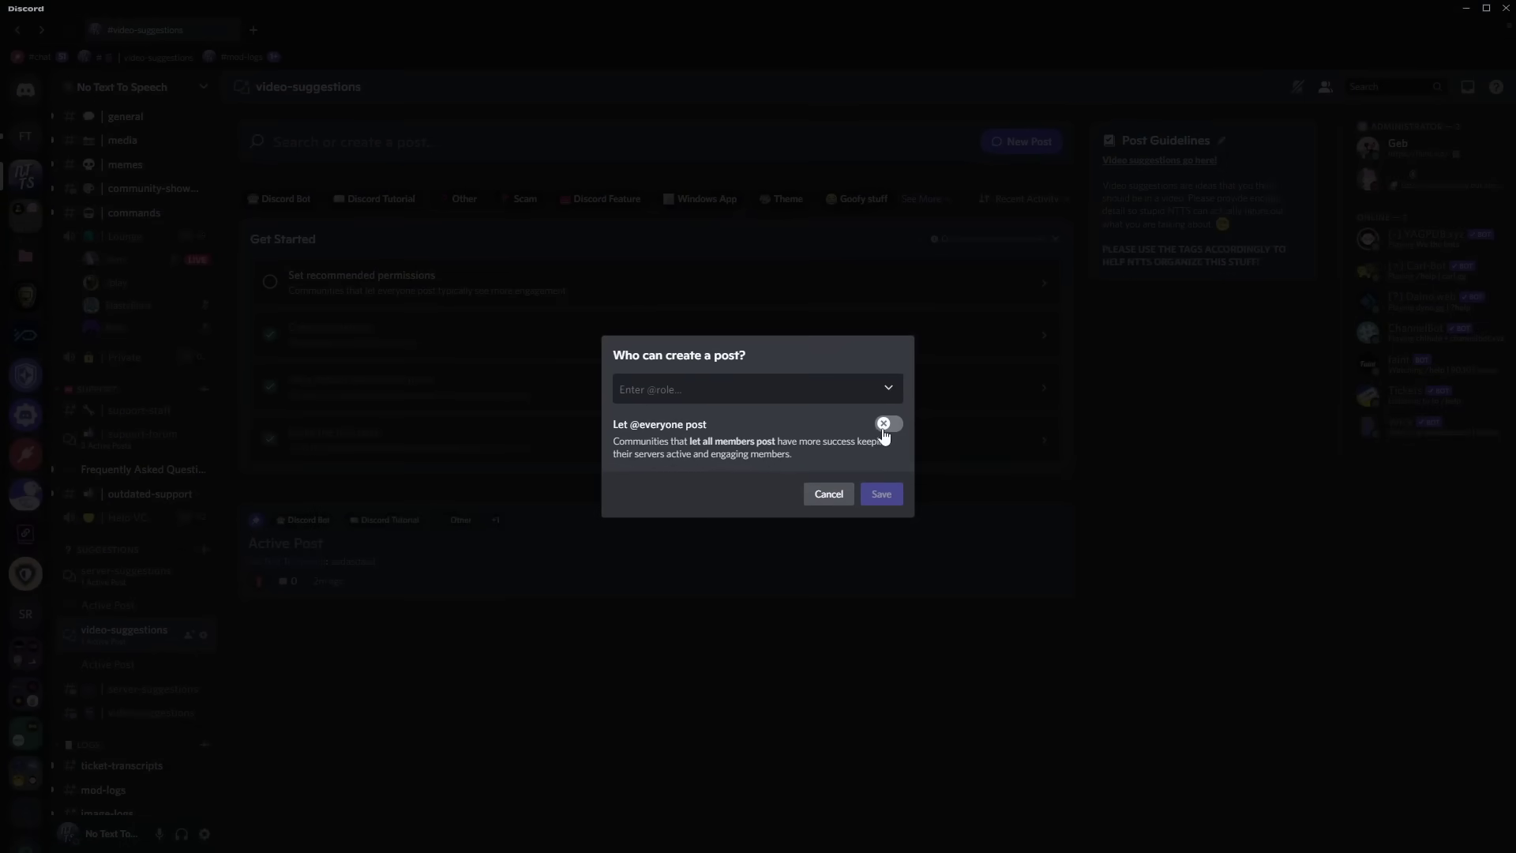
pyautogui.click(885, 427)
pyautogui.click(882, 494)
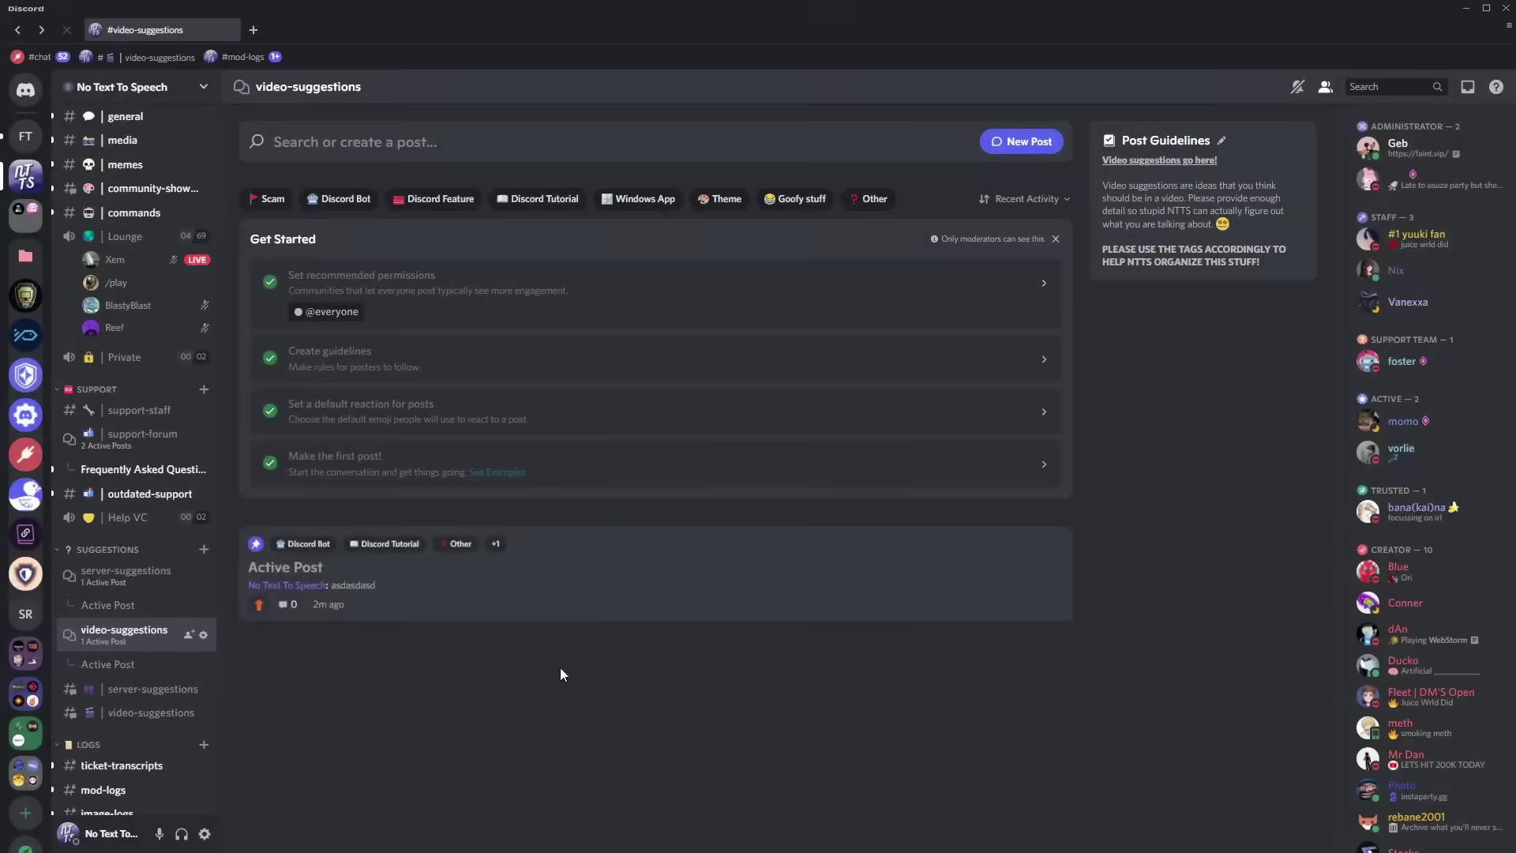